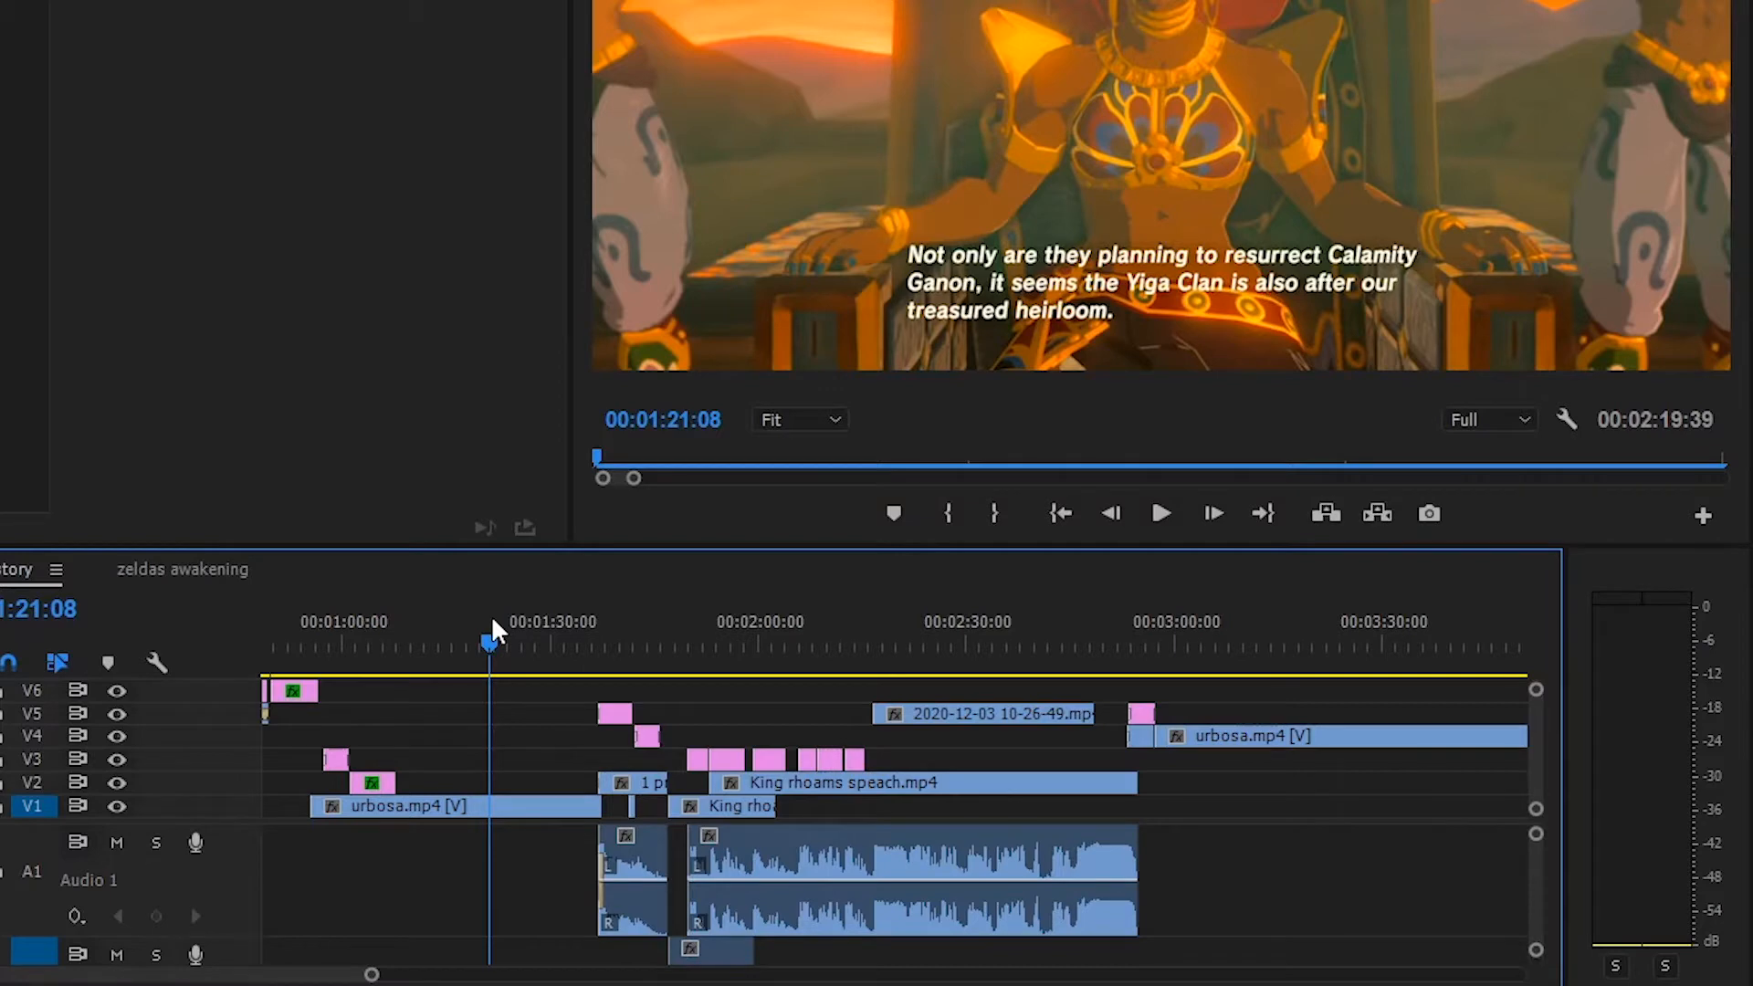
Examine the early story scenes, from the intro subtitle at 00:00:53:32 to King Rhoam's speech at 00:02:40:47
{"action": "left_click_drag", "start_coordinate": [315, 650], "coordinate": [302, 650]}
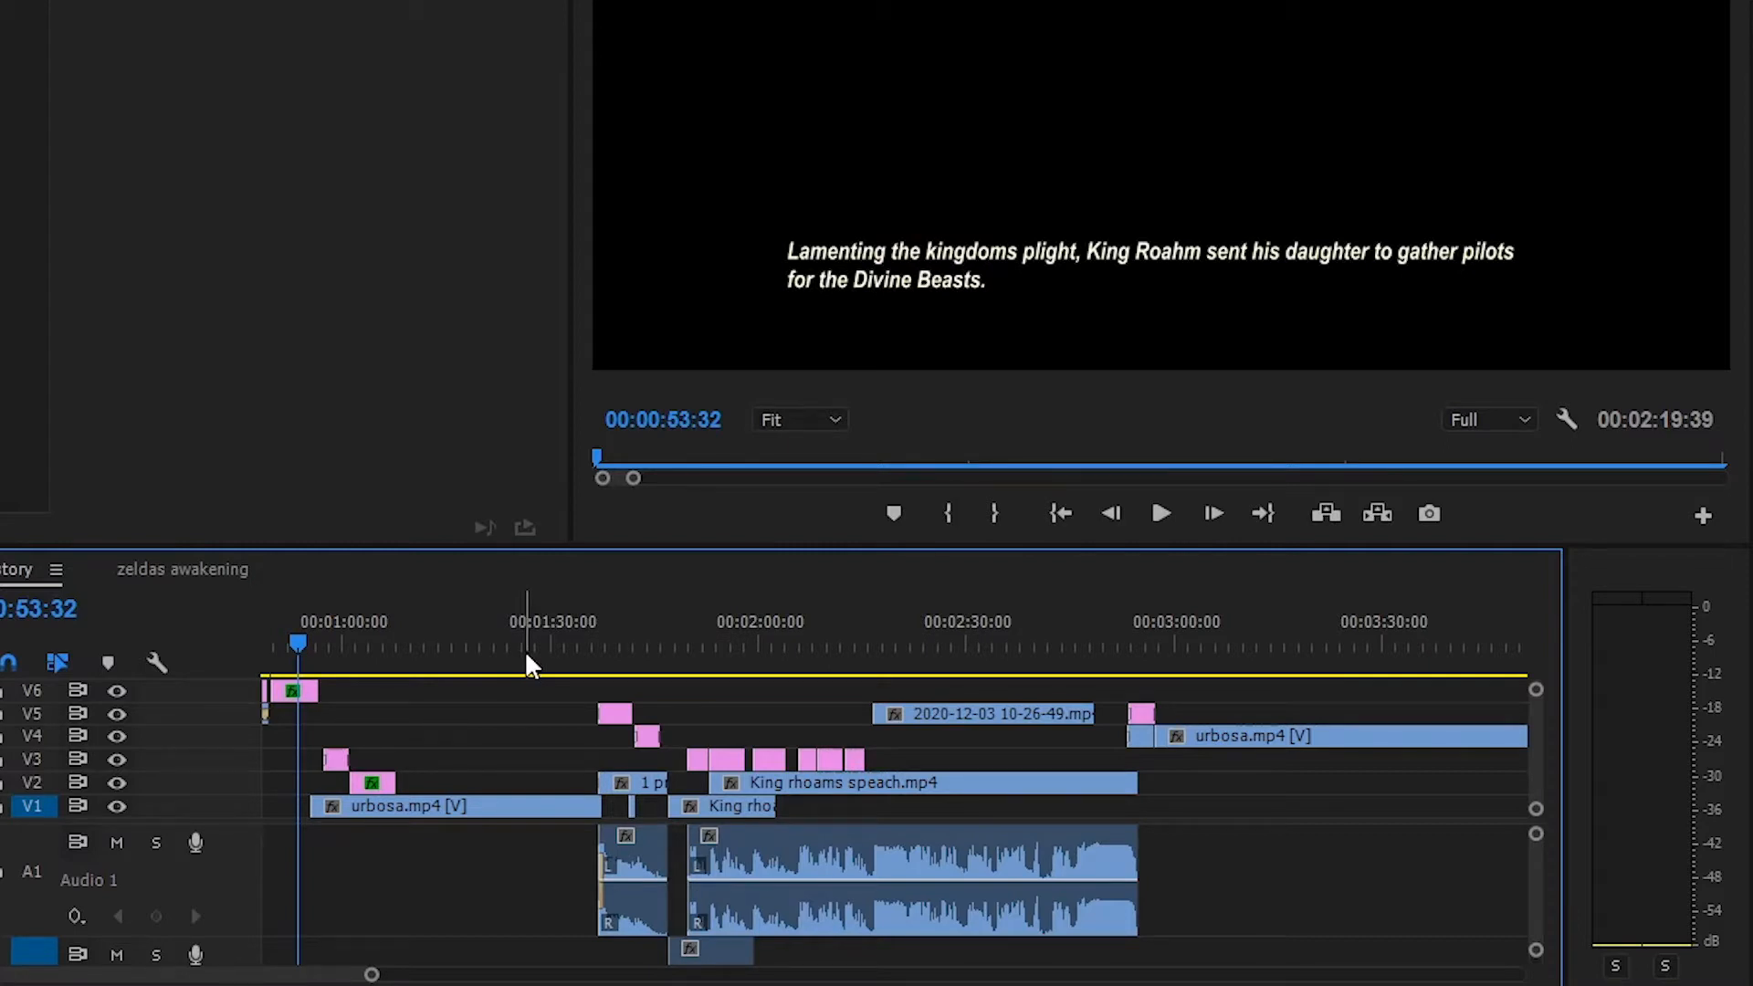
{"action": "left_click_drag", "start_coordinate": [586, 637], "coordinate": [610, 632]}
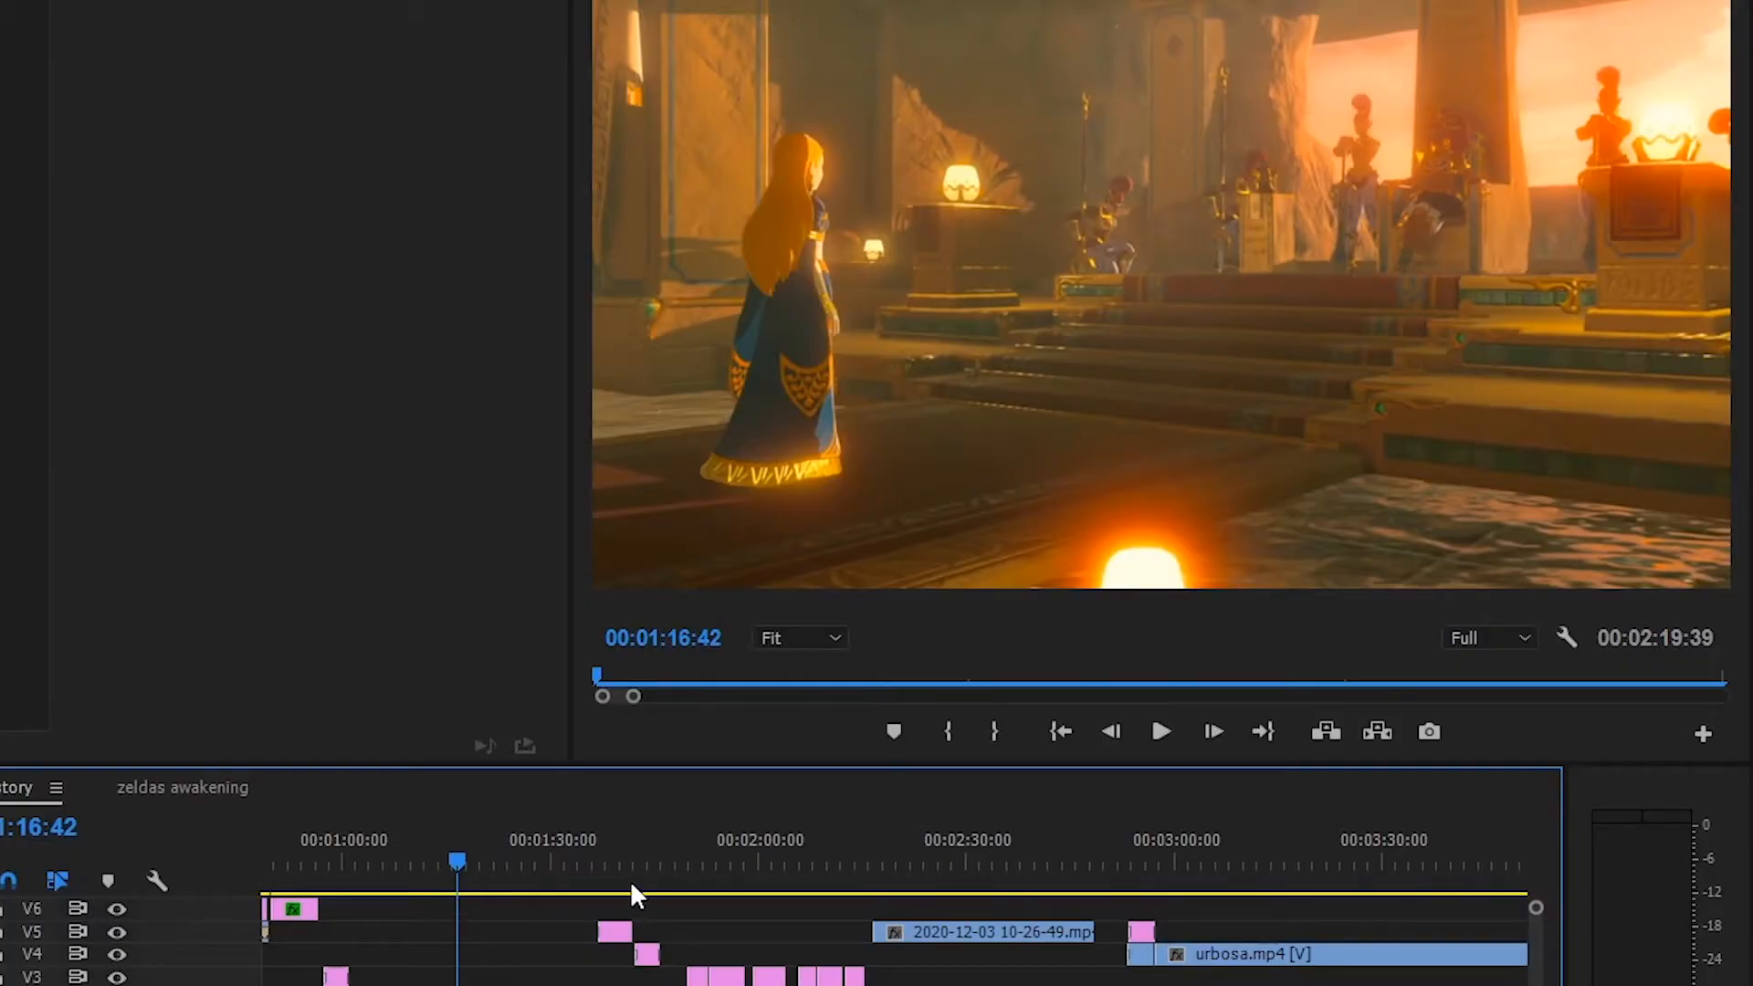
{"action": "left_click_drag", "start_coordinate": [626, 879], "coordinate": [1005, 909]}
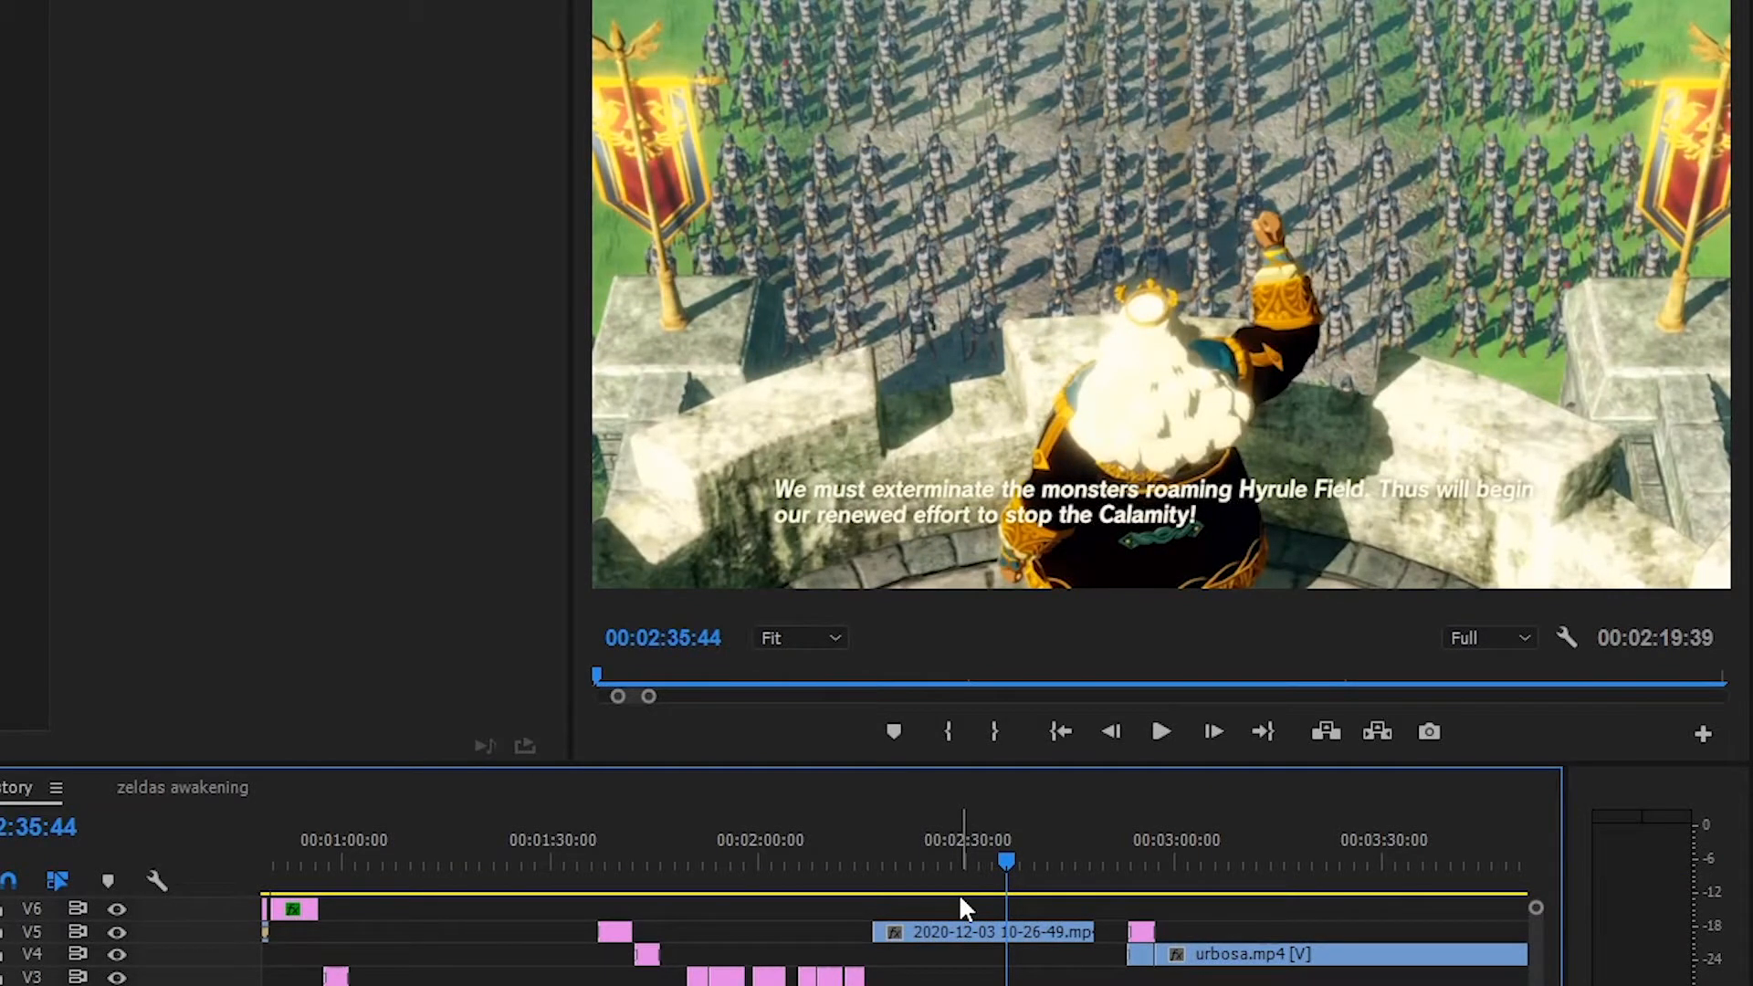
{"action": "left_click", "coordinate": [1045, 859]}
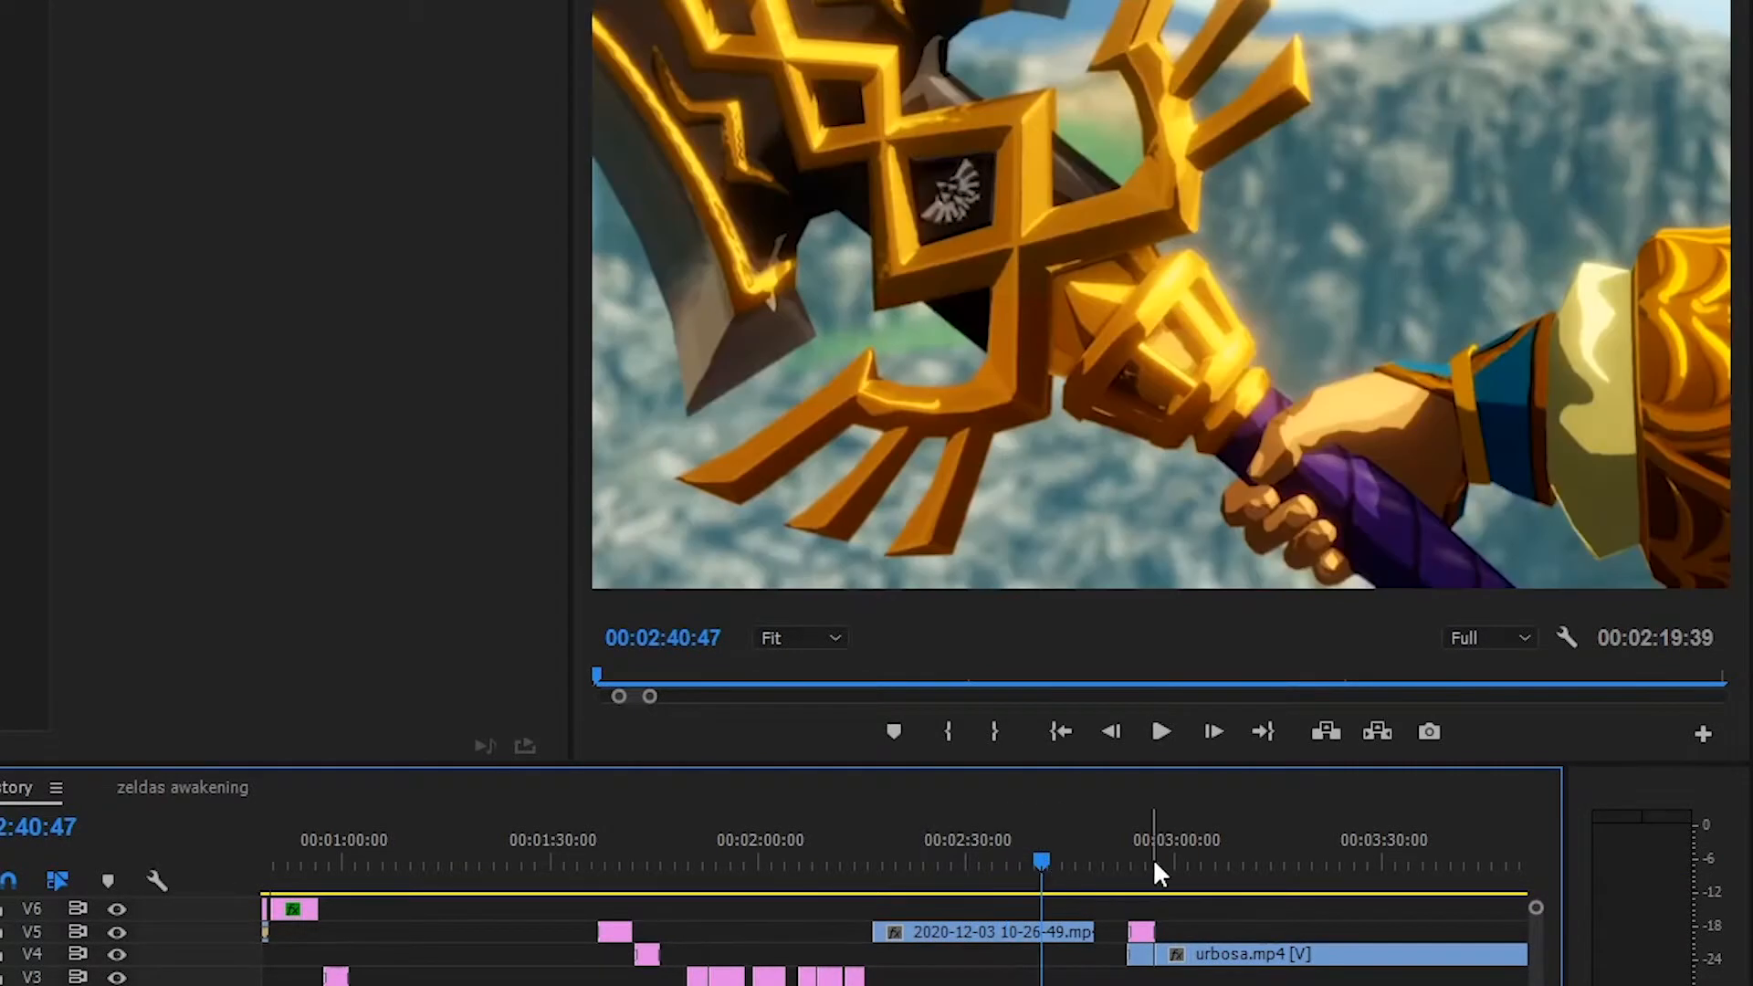
Play the Link and Impa scene from 00:05:43:09 to about 00:05:53
{"action": "scroll", "coordinate": [1209, 868], "scroll_direction": "down", "scroll_amount": 5}
{"action": "left_click", "coordinate": [993, 859]}
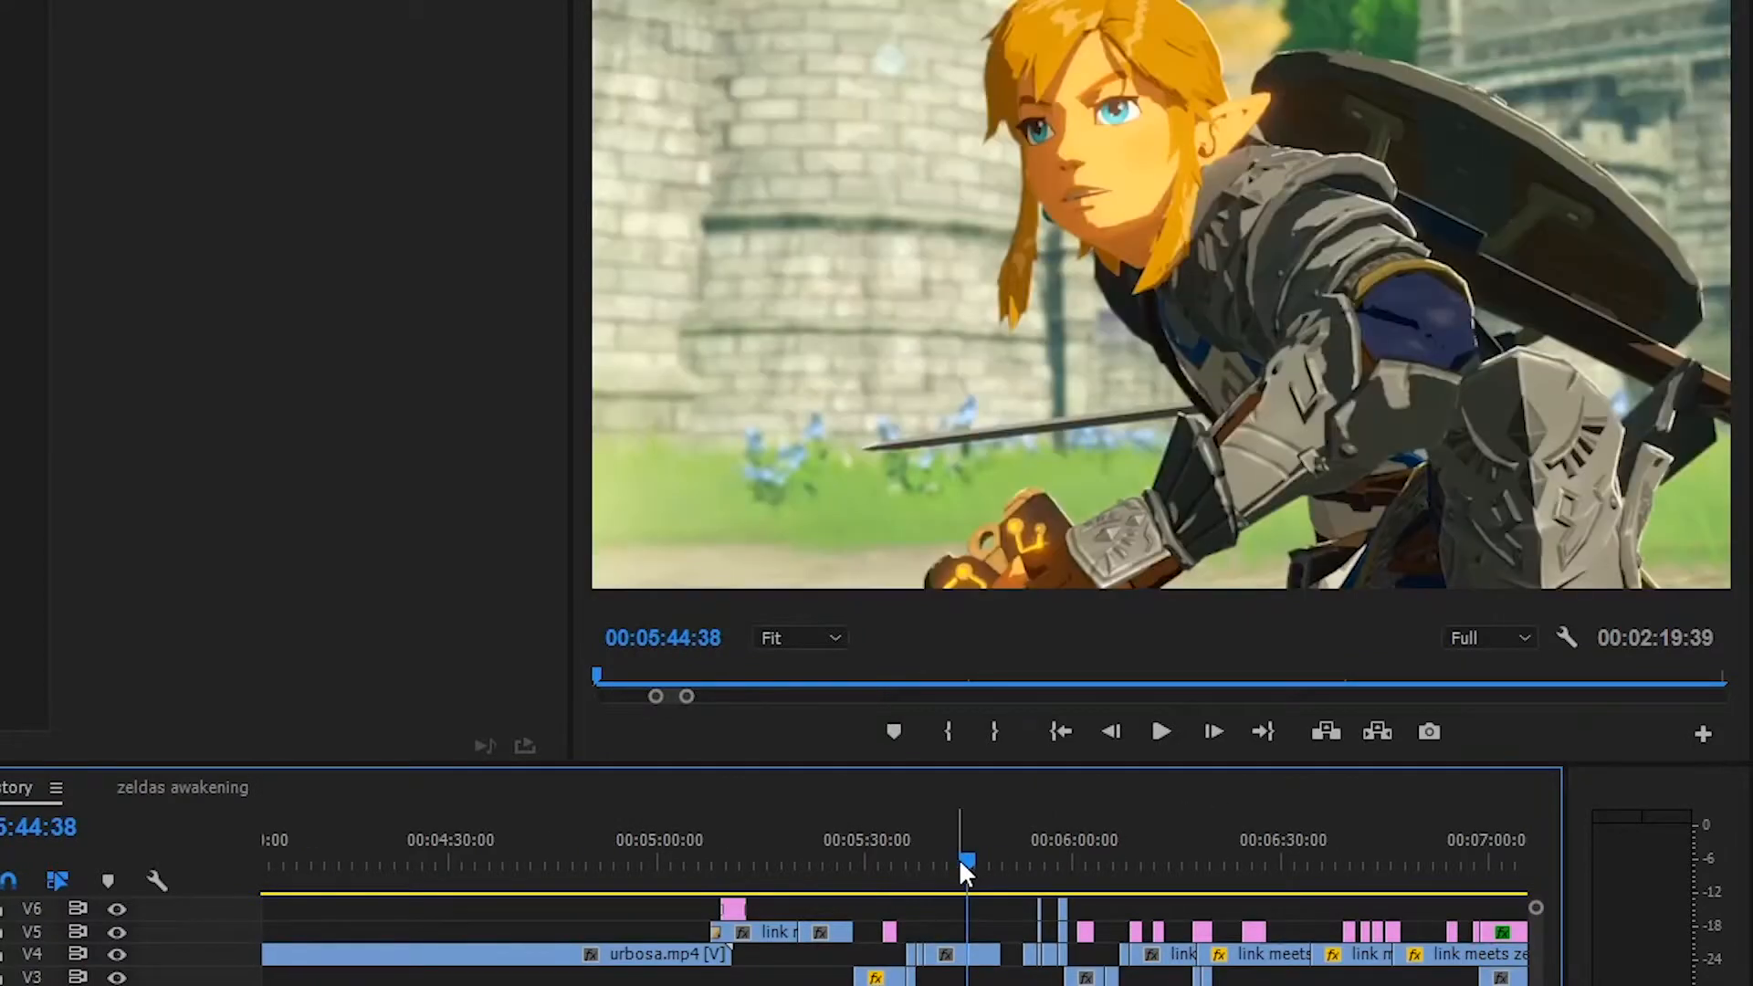
{"action": "left_click", "coordinate": [940, 858]}
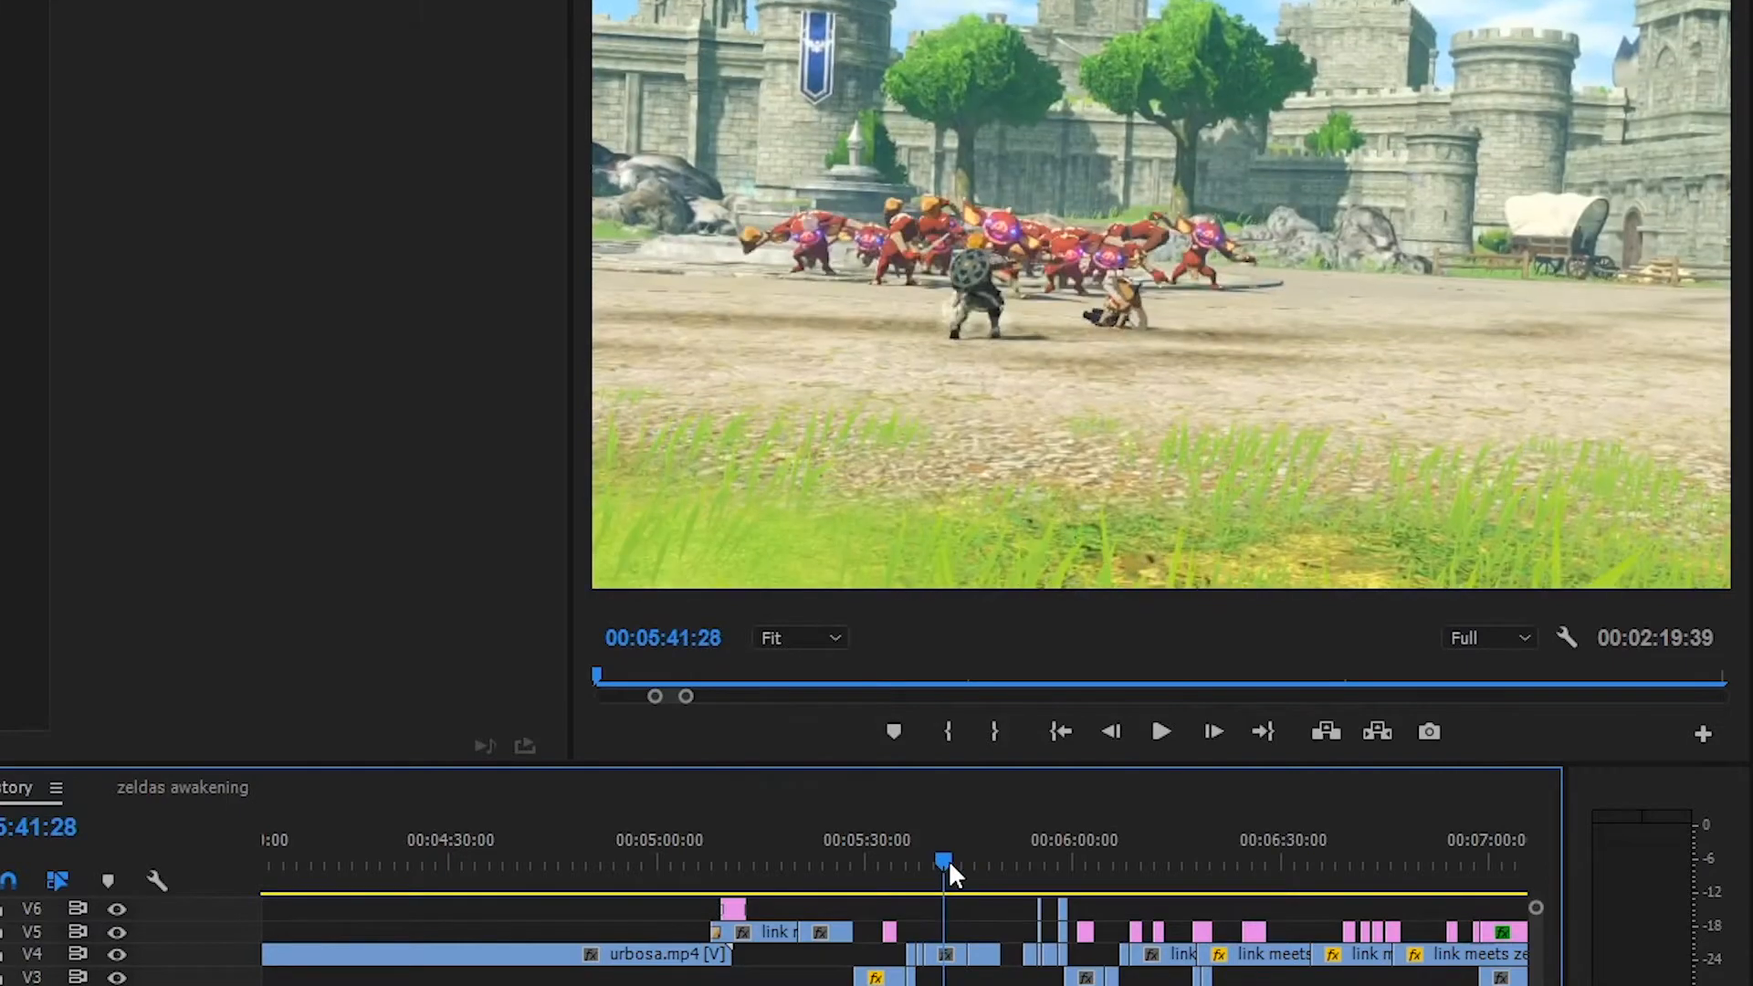
{"action": "left_click_drag", "start_coordinate": [949, 862], "coordinate": [961, 862]}
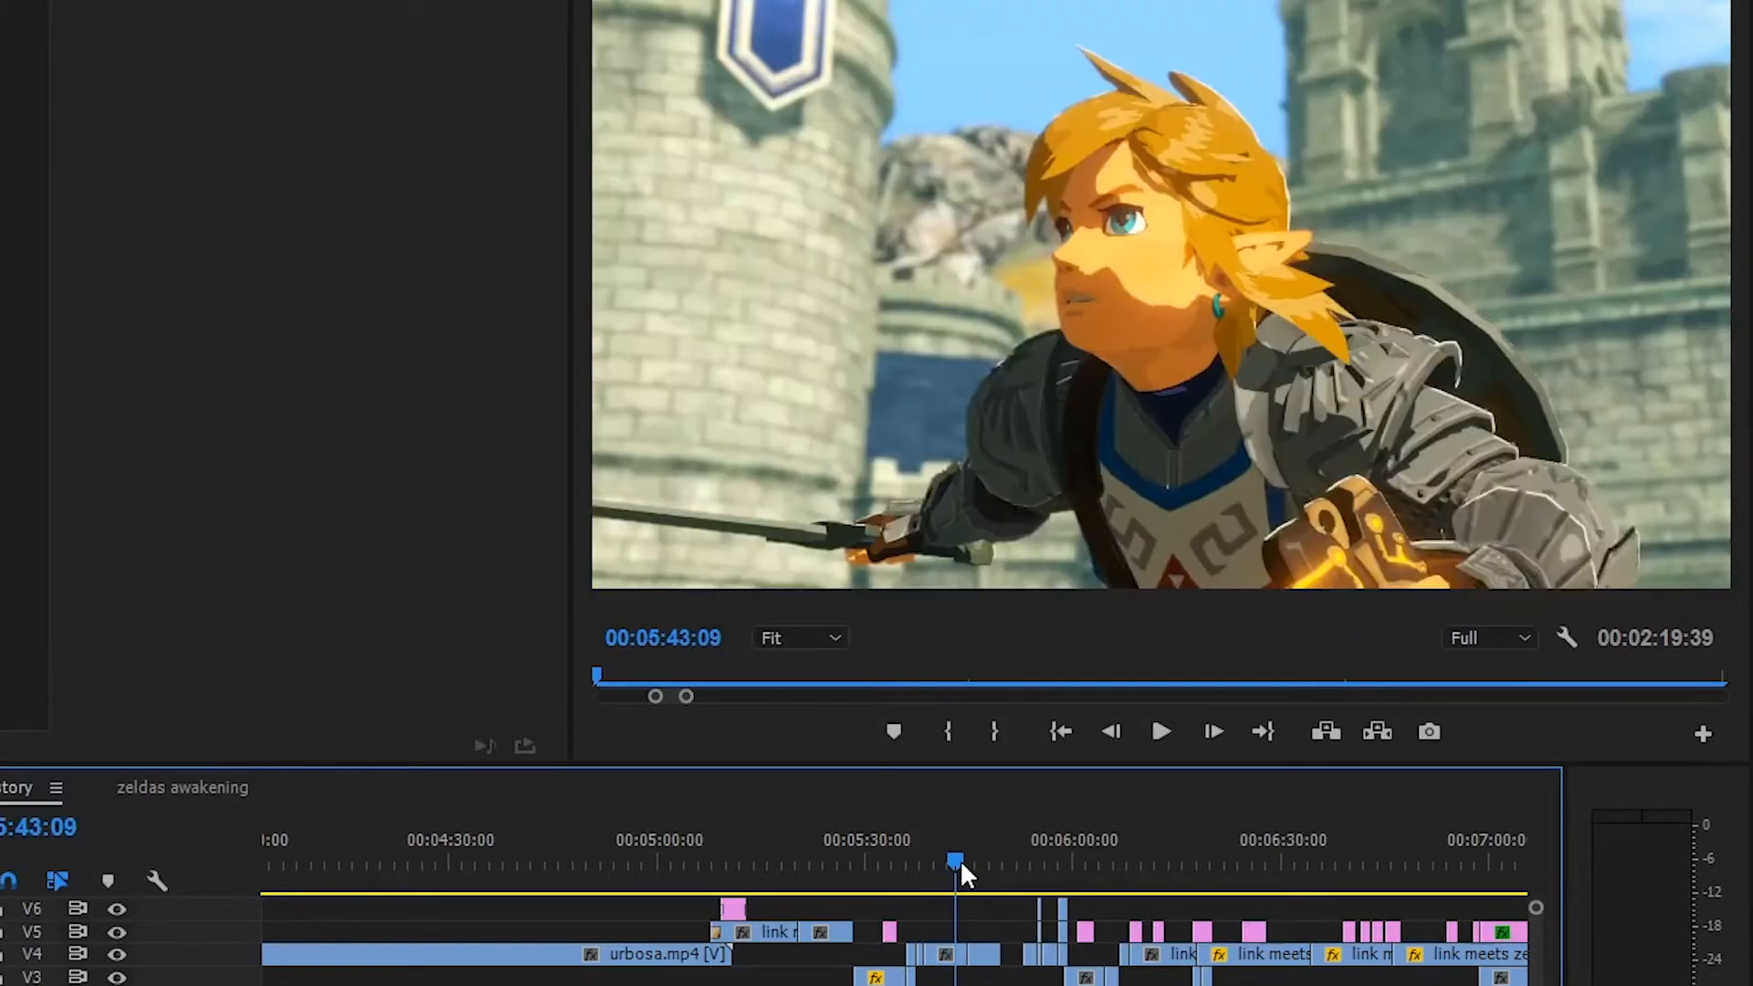
{"action": "left_click", "coordinate": [1169, 736]}
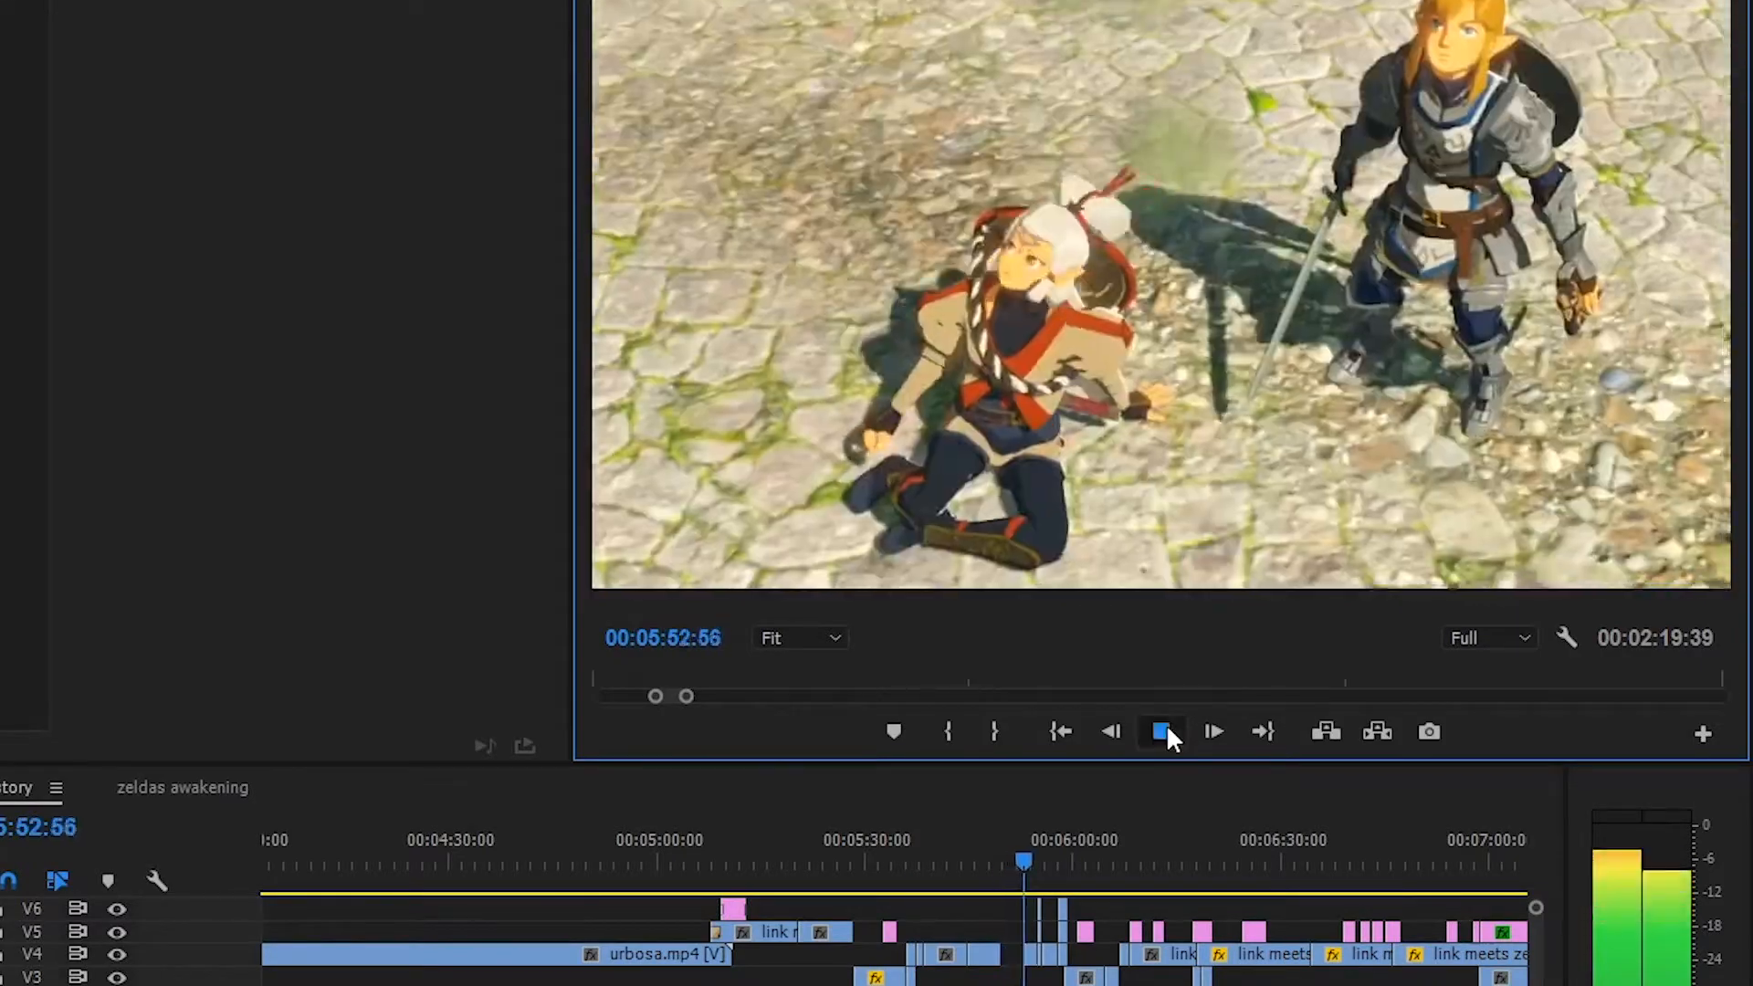
{"action": "left_click", "coordinate": [1162, 731]}
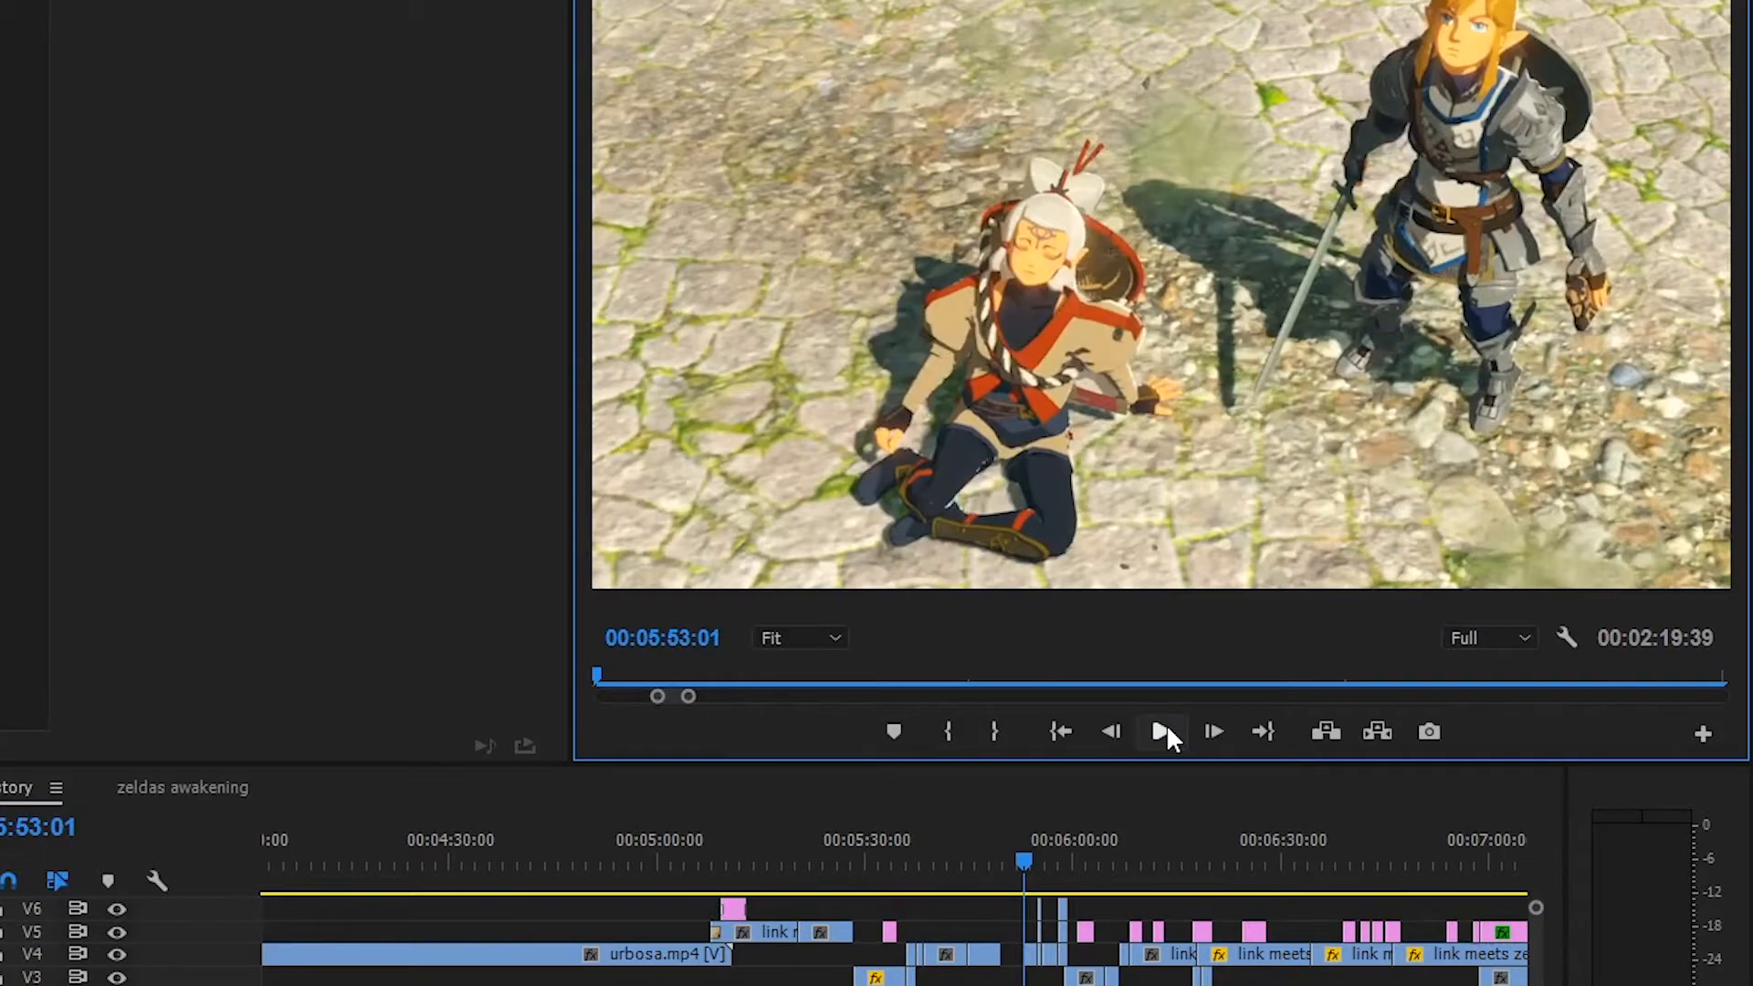
Examine the layered Link close-up at about 00:05:55 with the video output of track V5 hidden
{"action": "left_click", "coordinate": [1165, 725]}
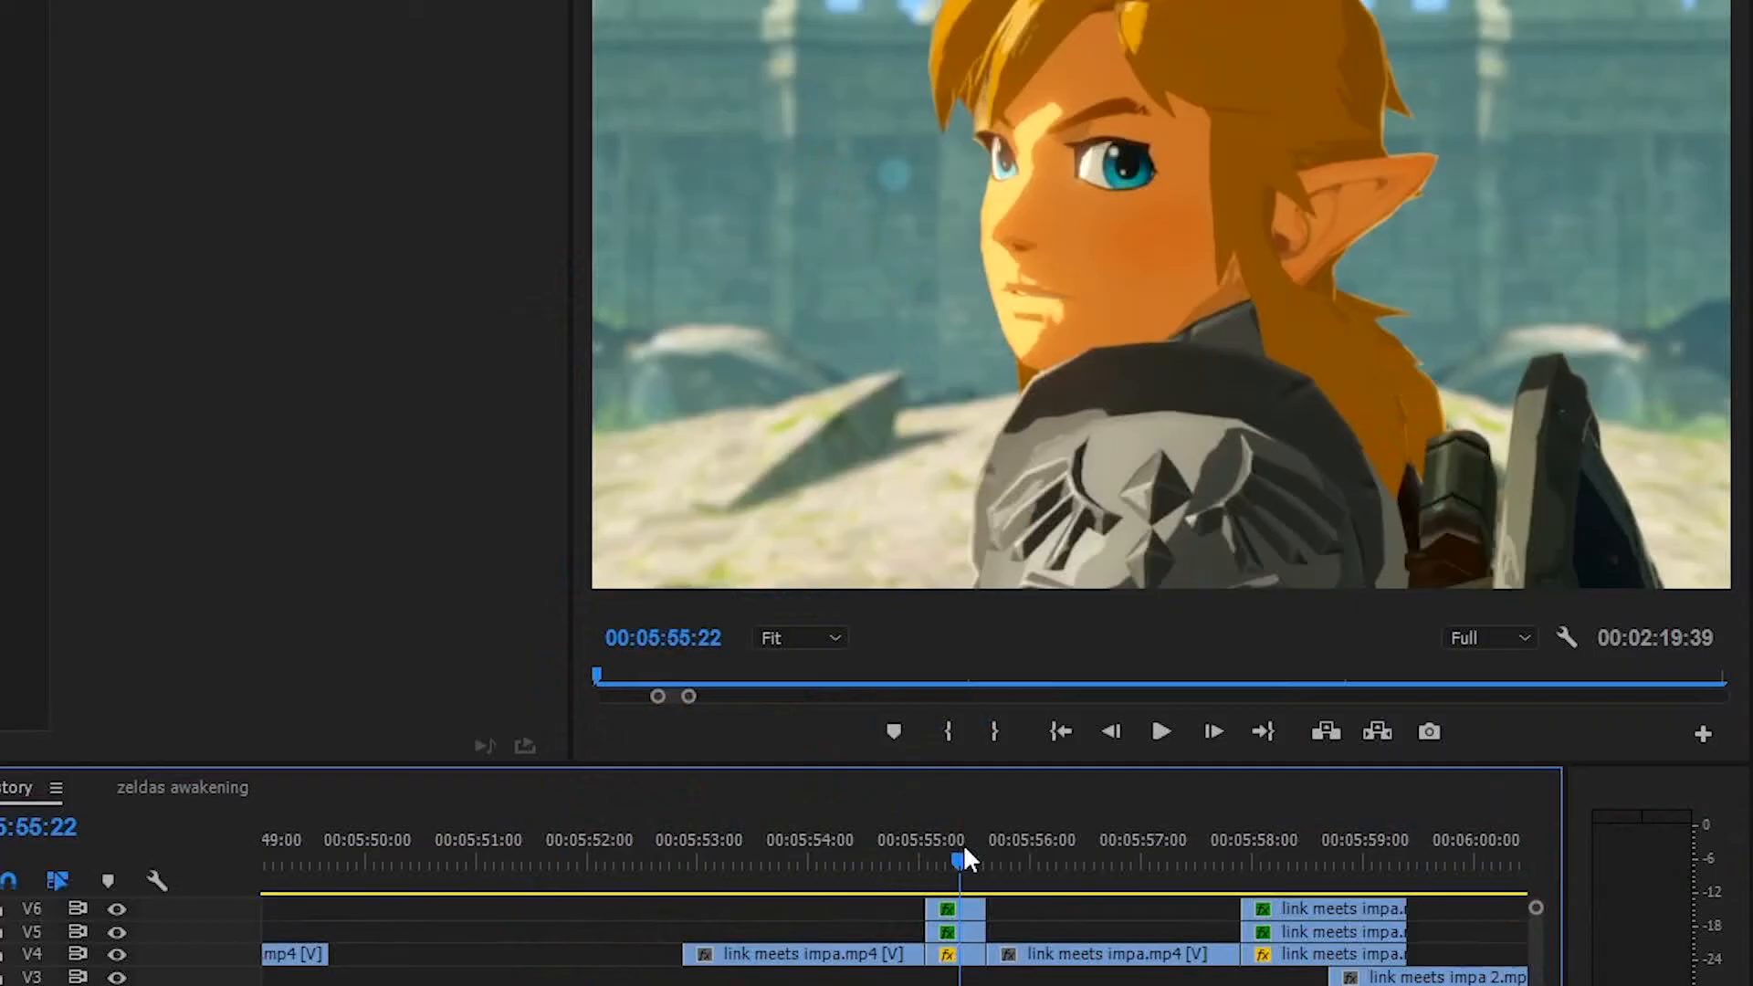
{"action": "left_click_drag", "start_coordinate": [962, 844], "coordinate": [965, 858]}
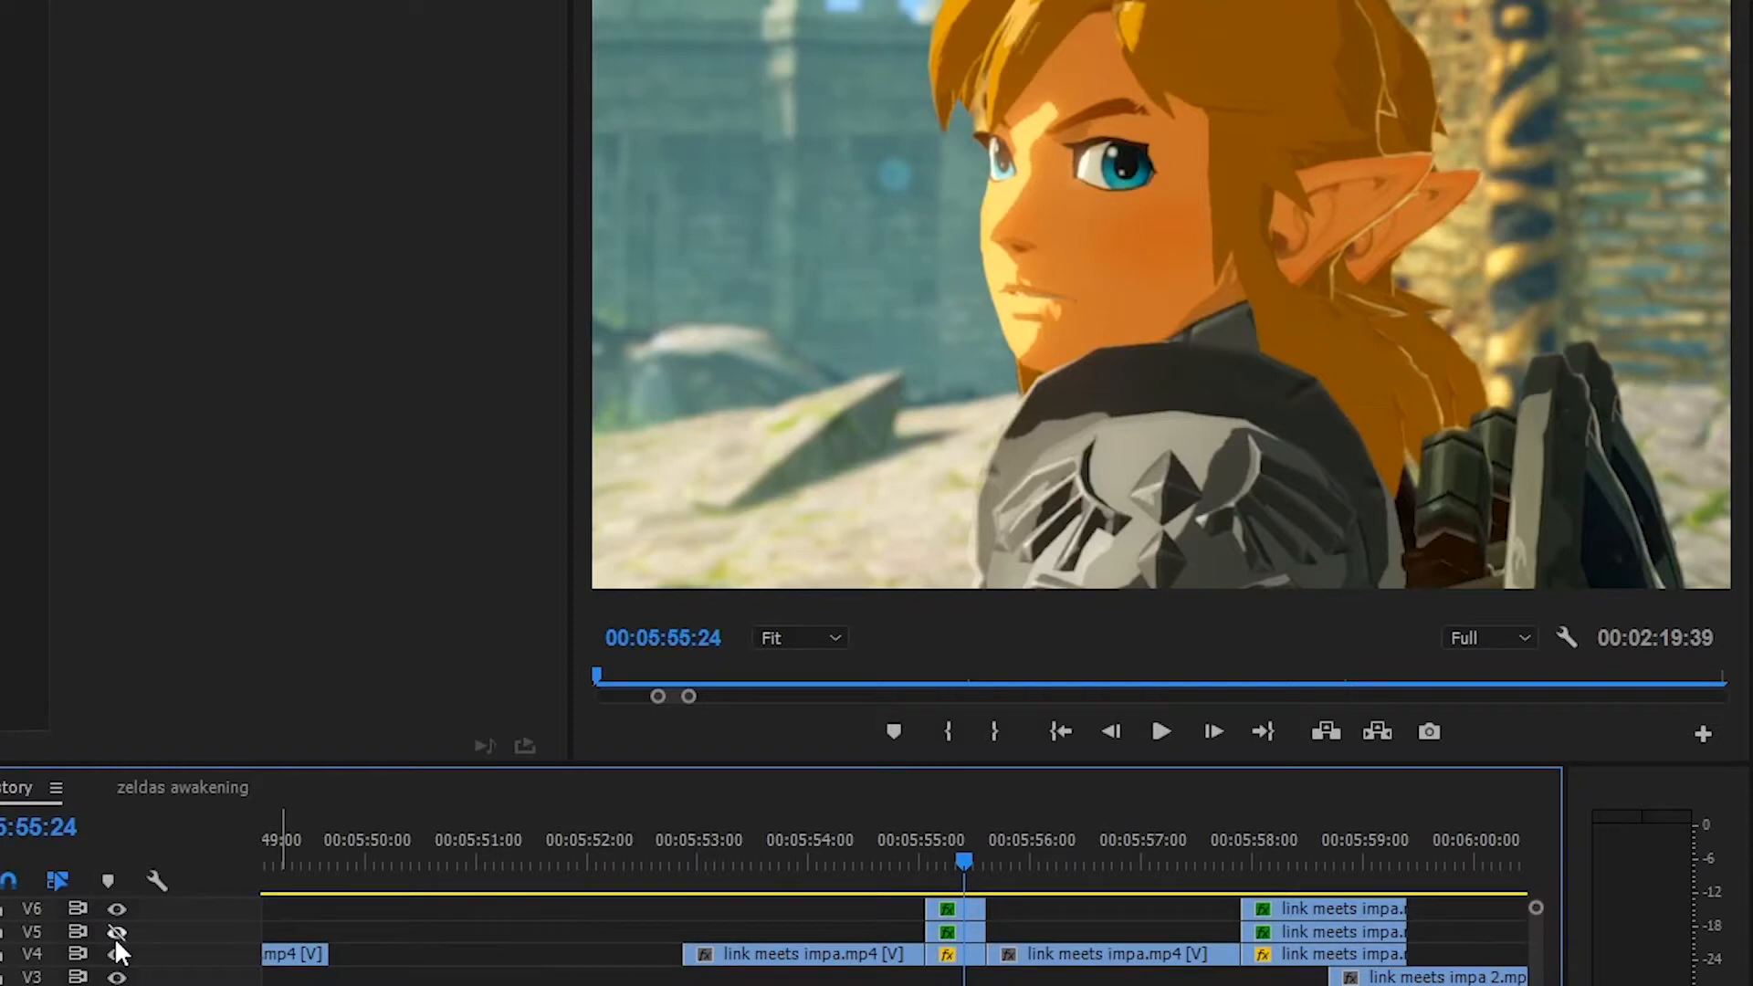
{"action": "mouse_move", "coordinate": [963, 860]}
{"action": "left_mouse_down"}
{"action": "mouse_move", "coordinate": [983, 856]}
{"action": "mouse_move", "coordinate": [920, 857]}
{"action": "mouse_move", "coordinate": [988, 862]}
{"action": "mouse_move", "coordinate": [923, 867]}
{"action": "mouse_move", "coordinate": [967, 869]}
{"action": "left_mouse_up"}
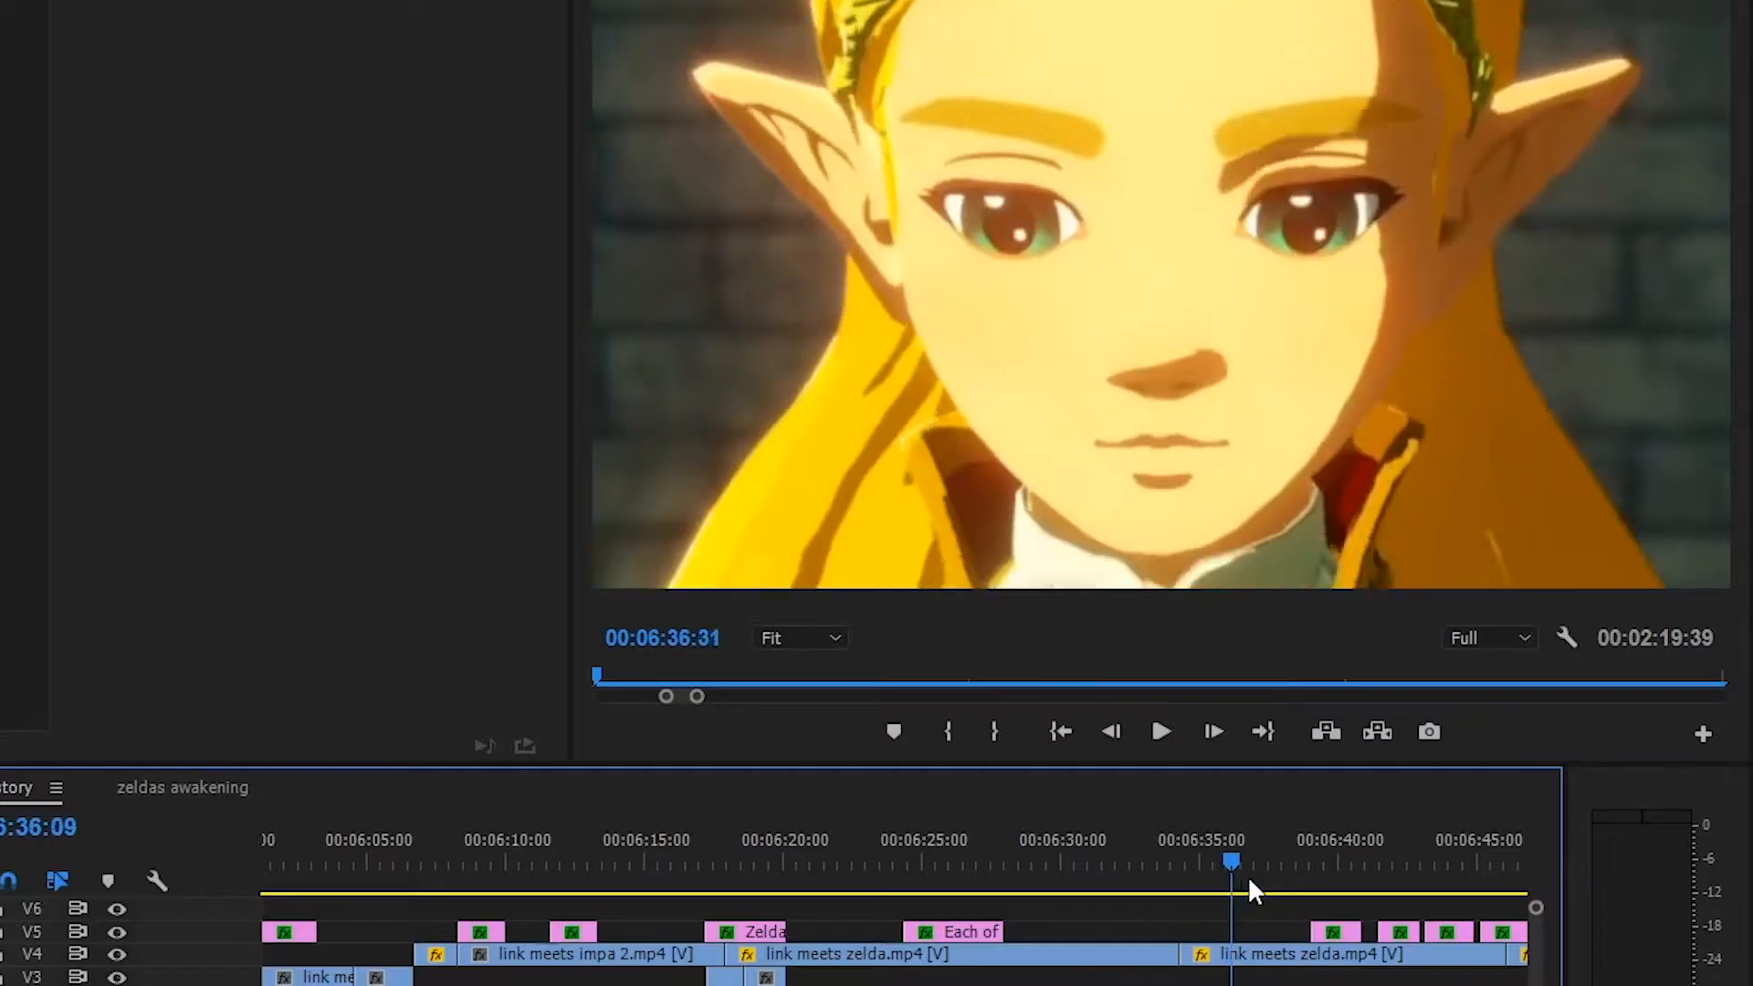
Try a smaller scale for the link meets zelda.mp4 clip at 00:06:37:50, and undo the change
{"action": "left_click_drag", "start_coordinate": [1247, 874], "coordinate": [1280, 873]}
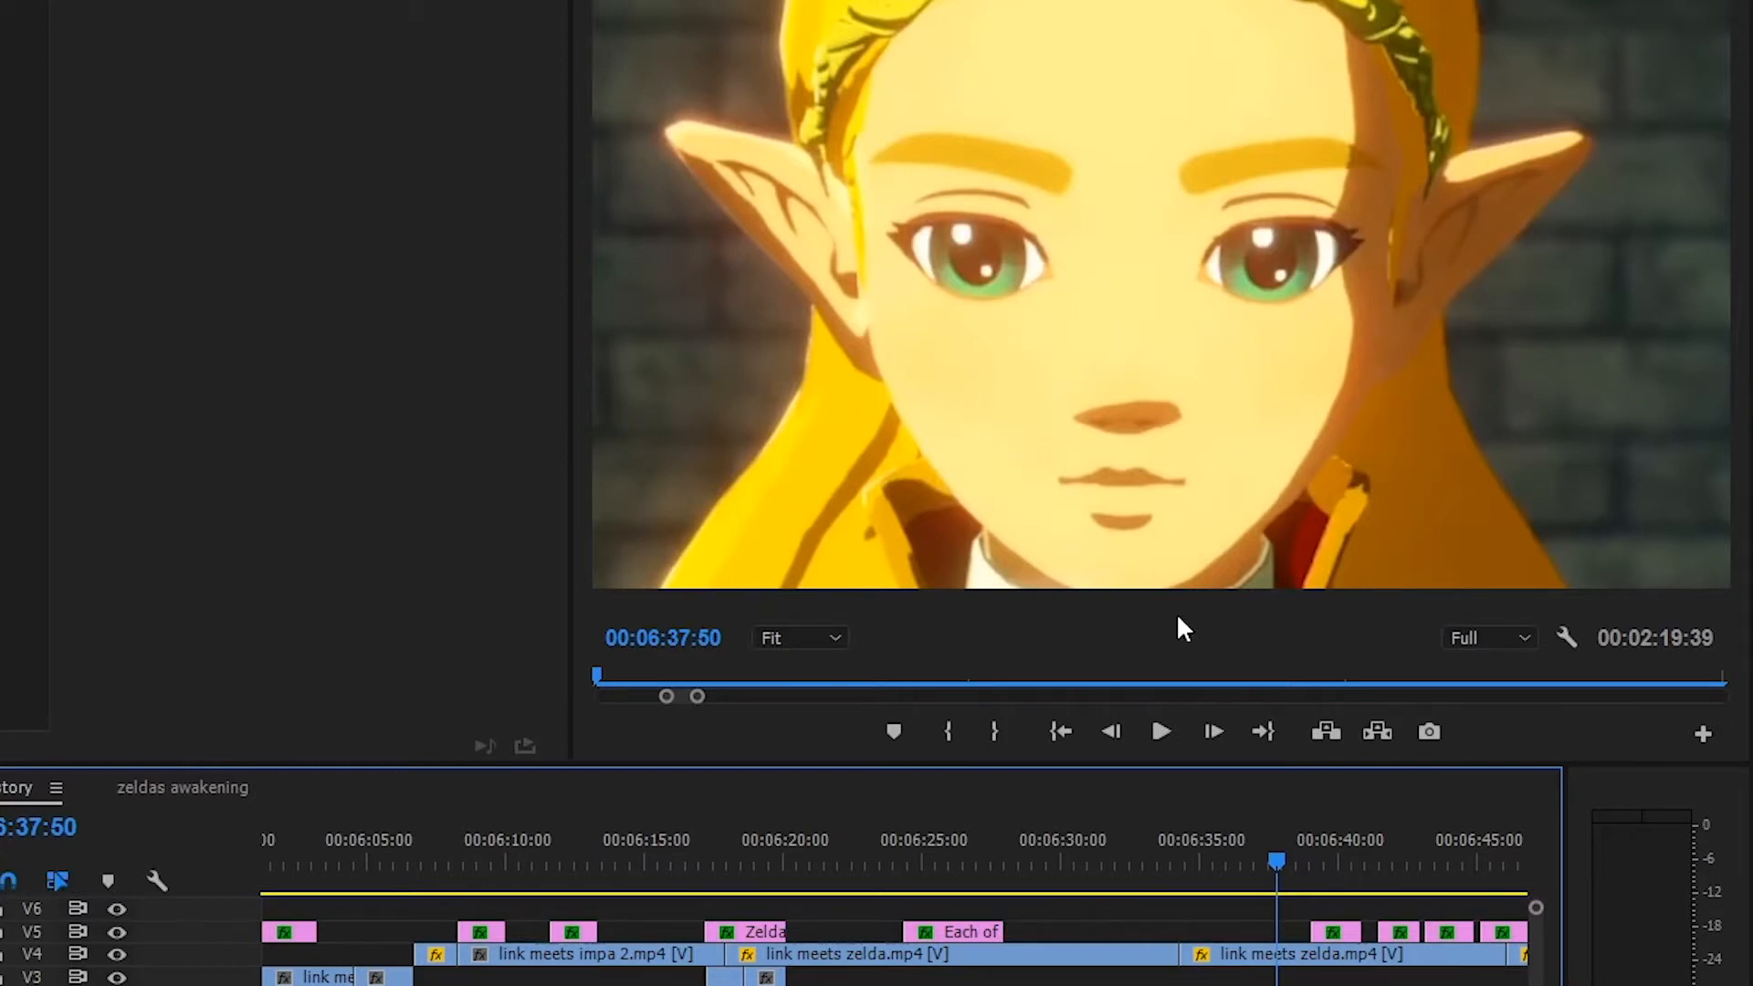
{"action": "left_click", "coordinate": [1302, 961]}
{"action": "left_click_drag", "start_coordinate": [4, 57], "coordinate": [0, 57]}
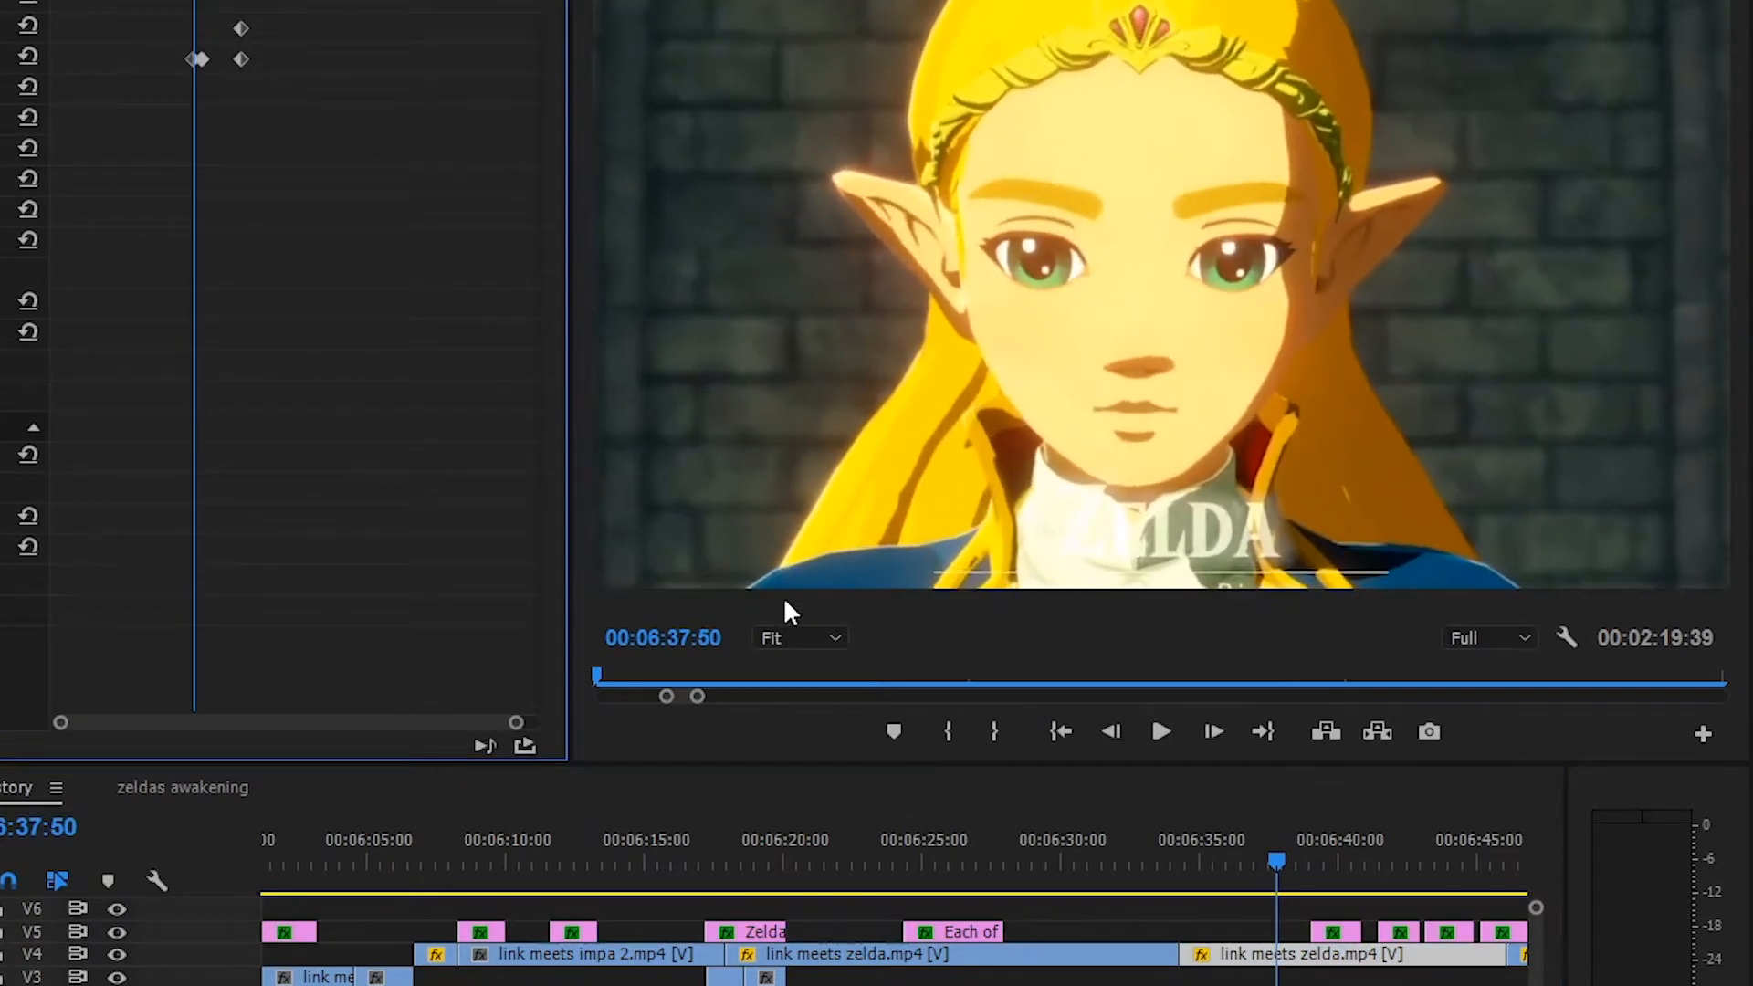
{"action": "key", "text": "ctrl+z"}
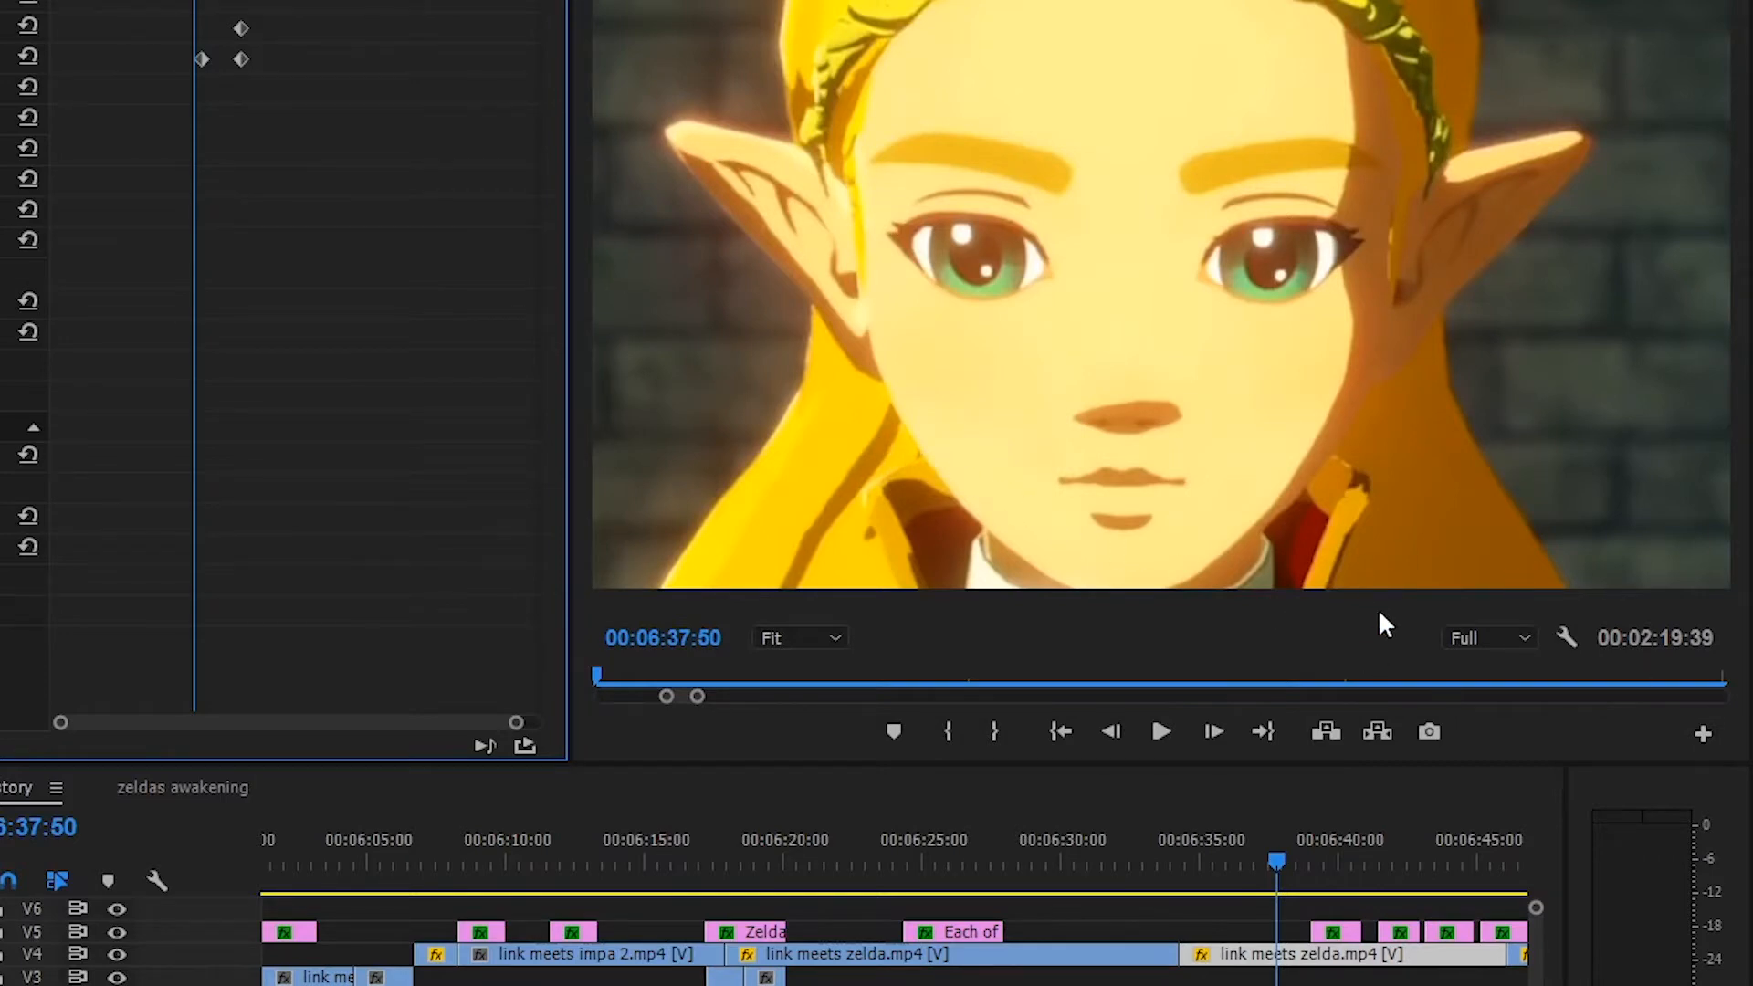
Check the first two subtitle graphics on track V5 after the Zelda close-up, from 00:06:40:06 onward
{"action": "left_click", "coordinate": [1342, 876]}
{"action": "left_click", "coordinate": [1336, 933]}
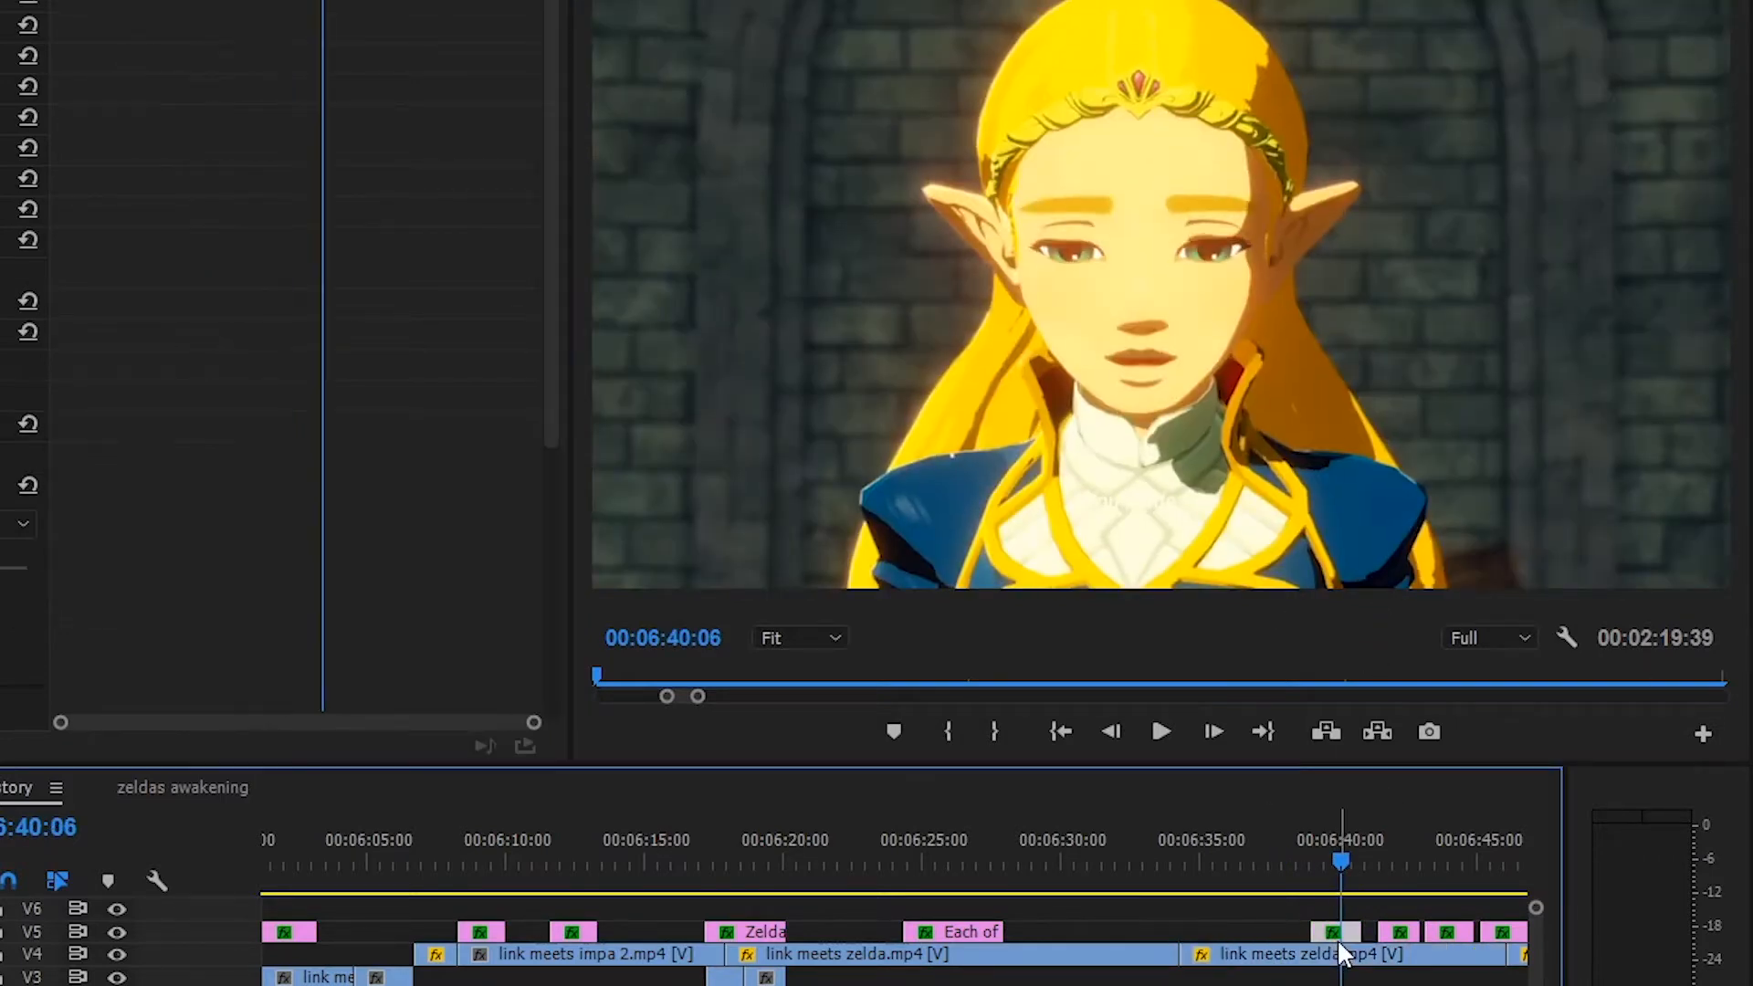
{"action": "left_click", "coordinate": [1392, 877]}
{"action": "left_click", "coordinate": [1401, 933]}
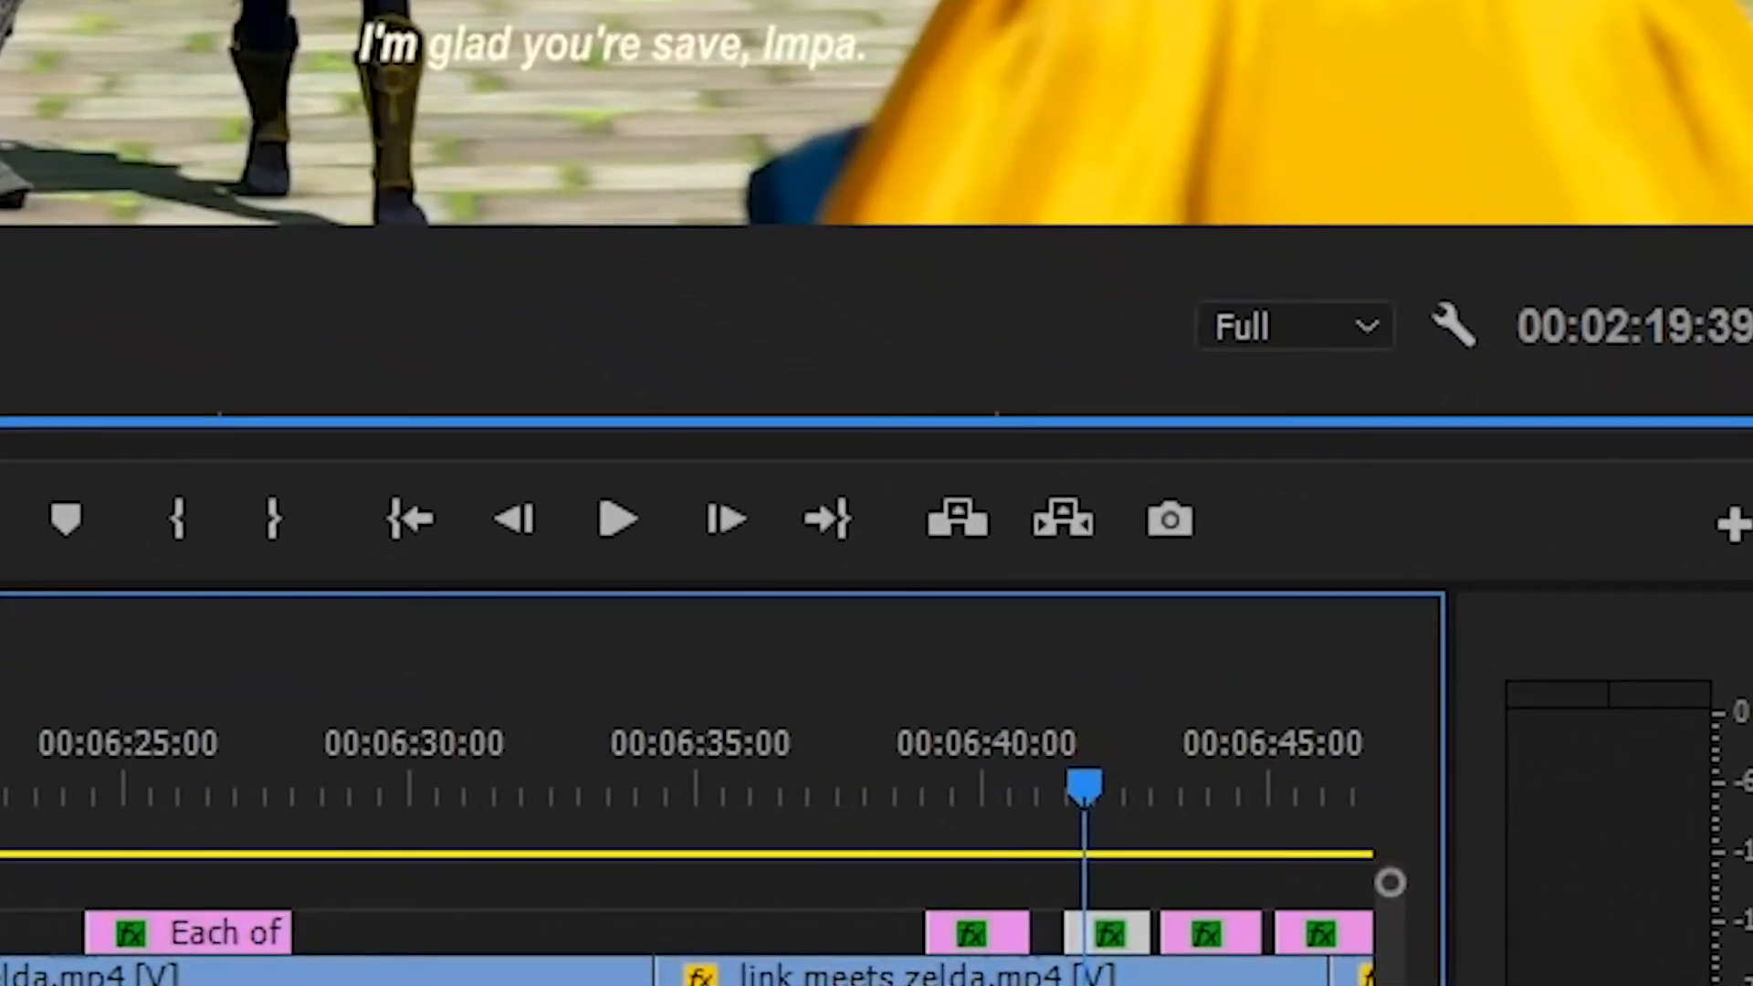
Examine how the added subtitles sit over the laboratory scene between about 00:08:53 and 00:09:10
{"action": "key", "text": "minus"}
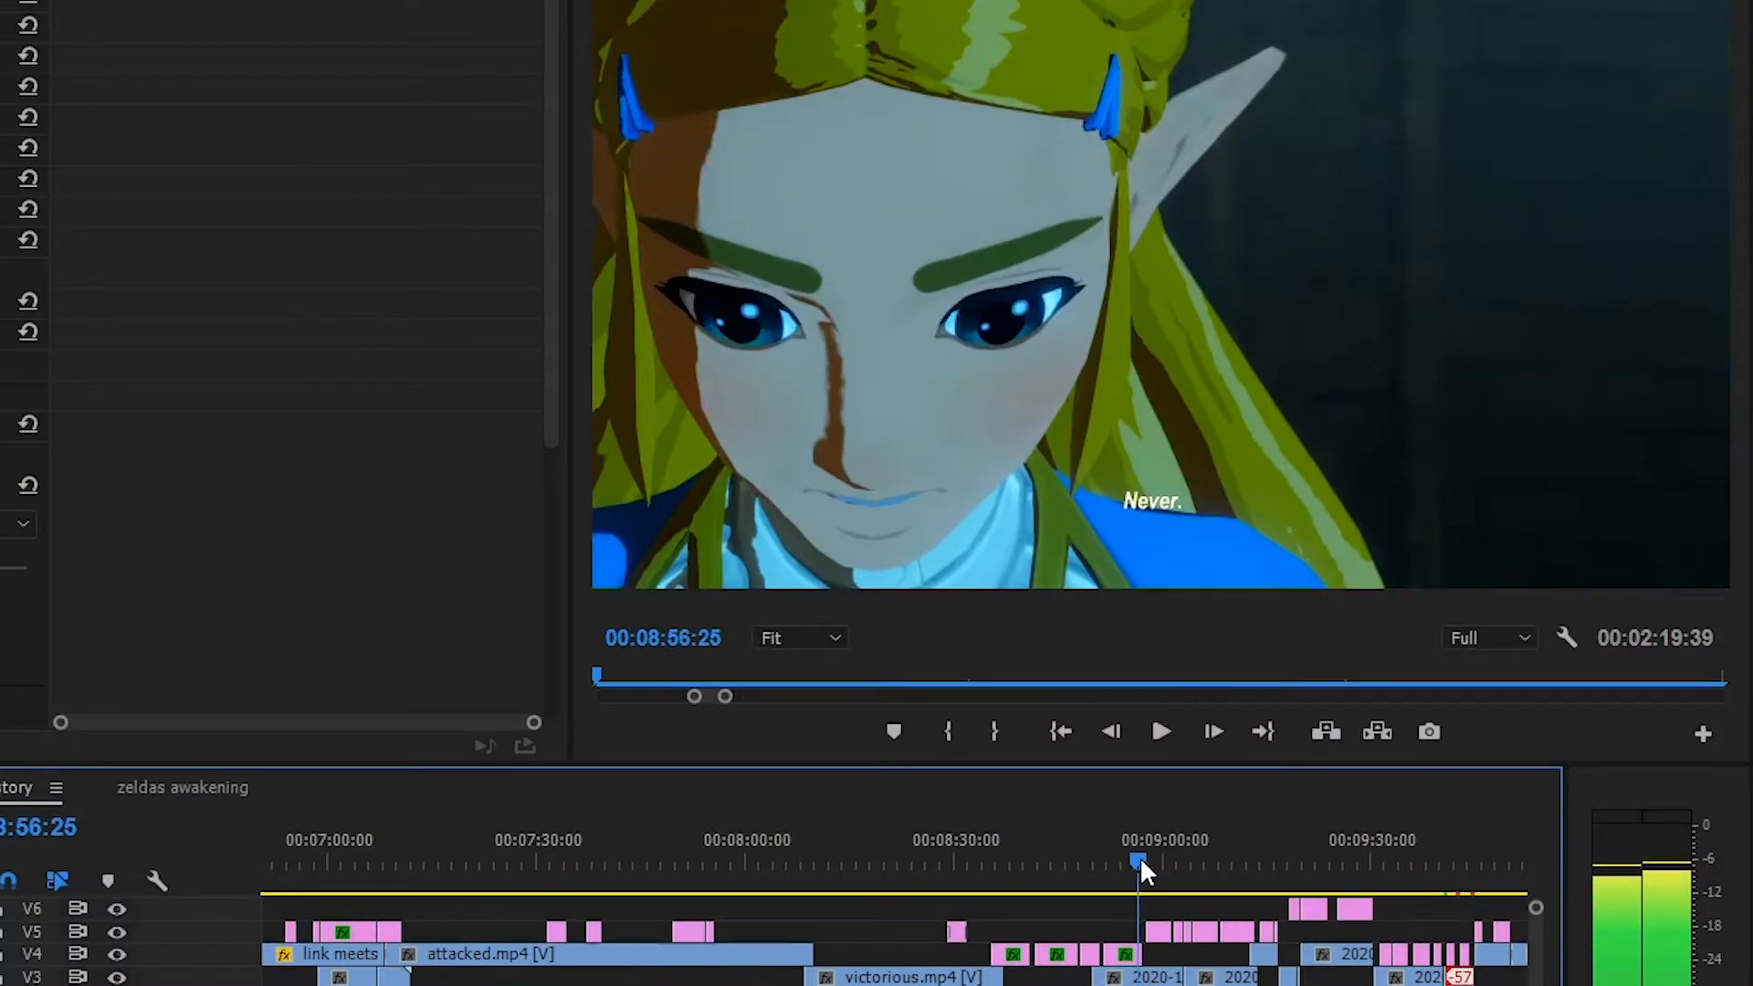
{"action": "left_click_drag", "start_coordinate": [1139, 858], "coordinate": [1165, 858]}
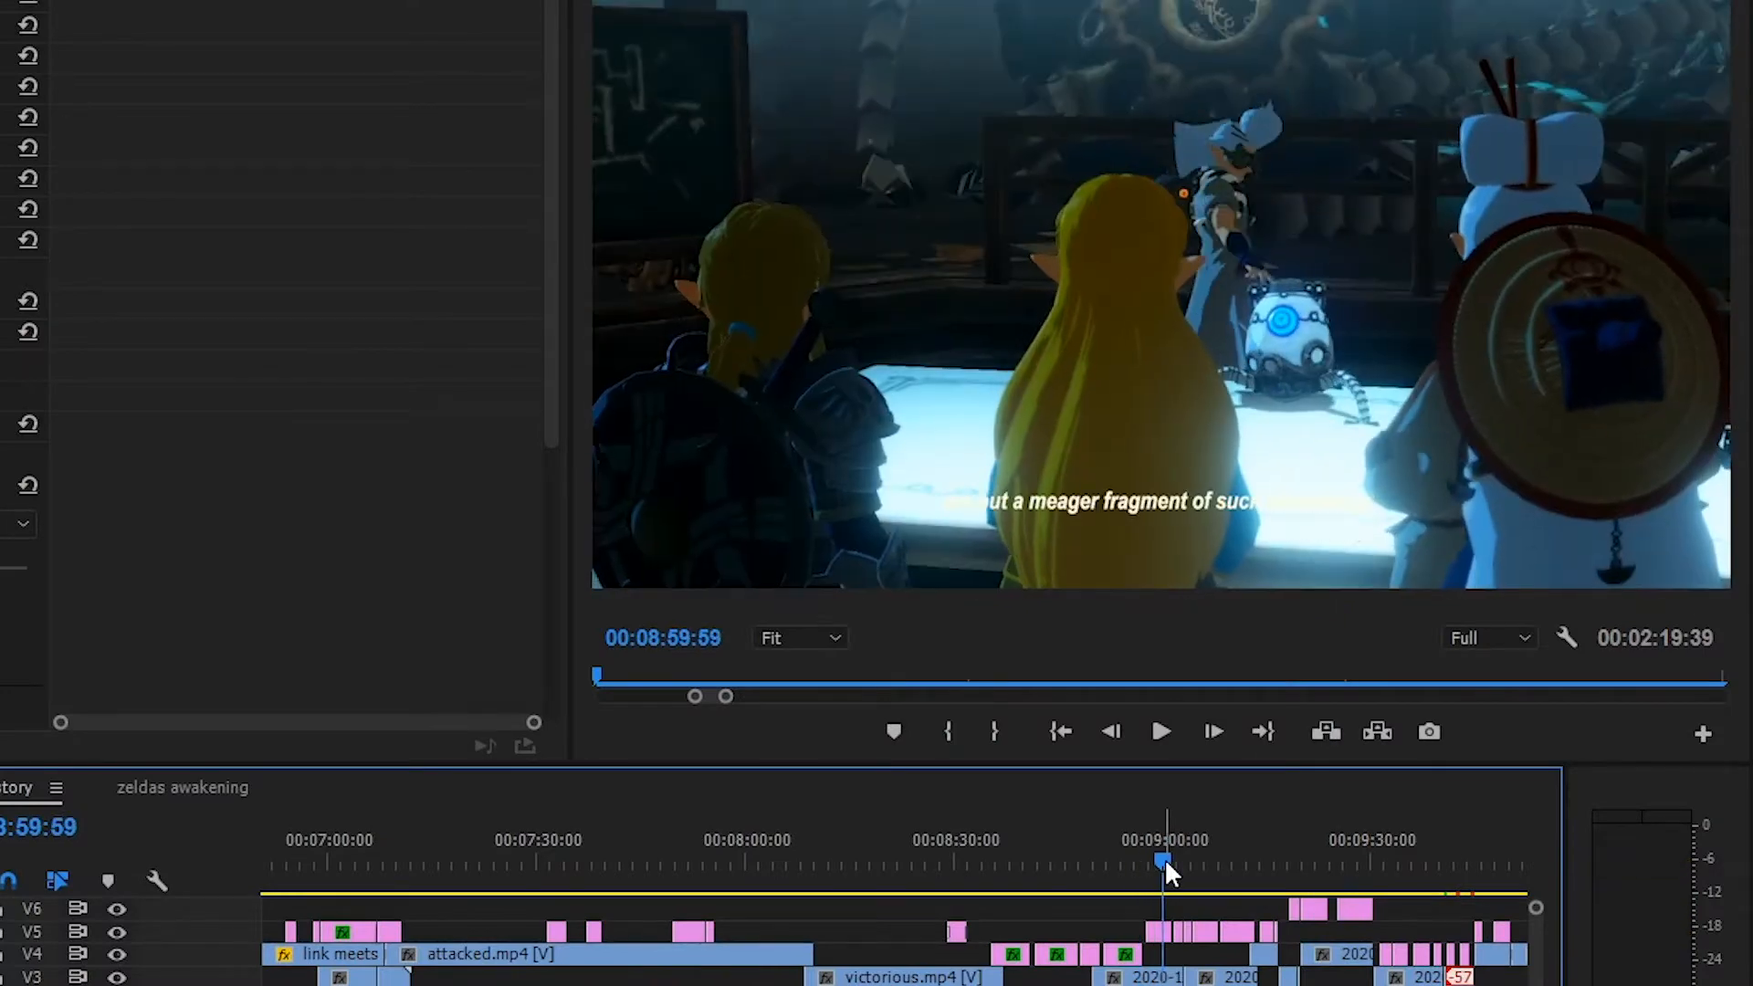
{"action": "key", "text": "equal"}
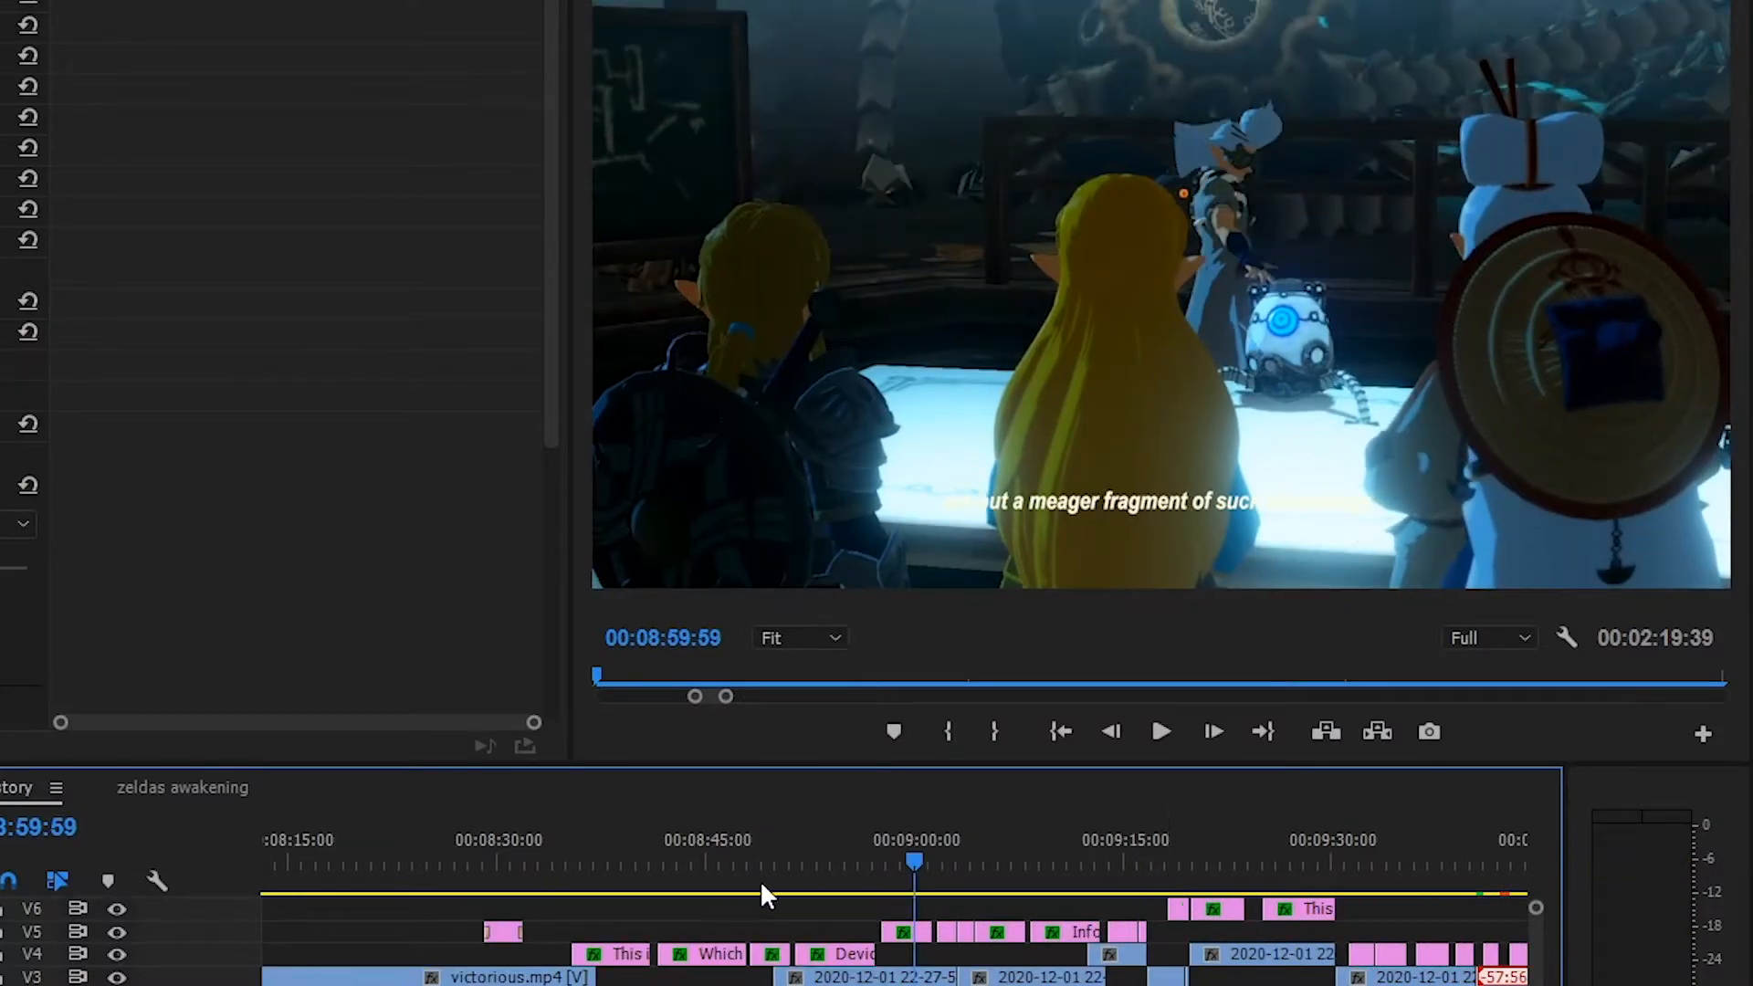
{"action": "key", "text": "equal"}
{"action": "left_click", "coordinate": [732, 827]}
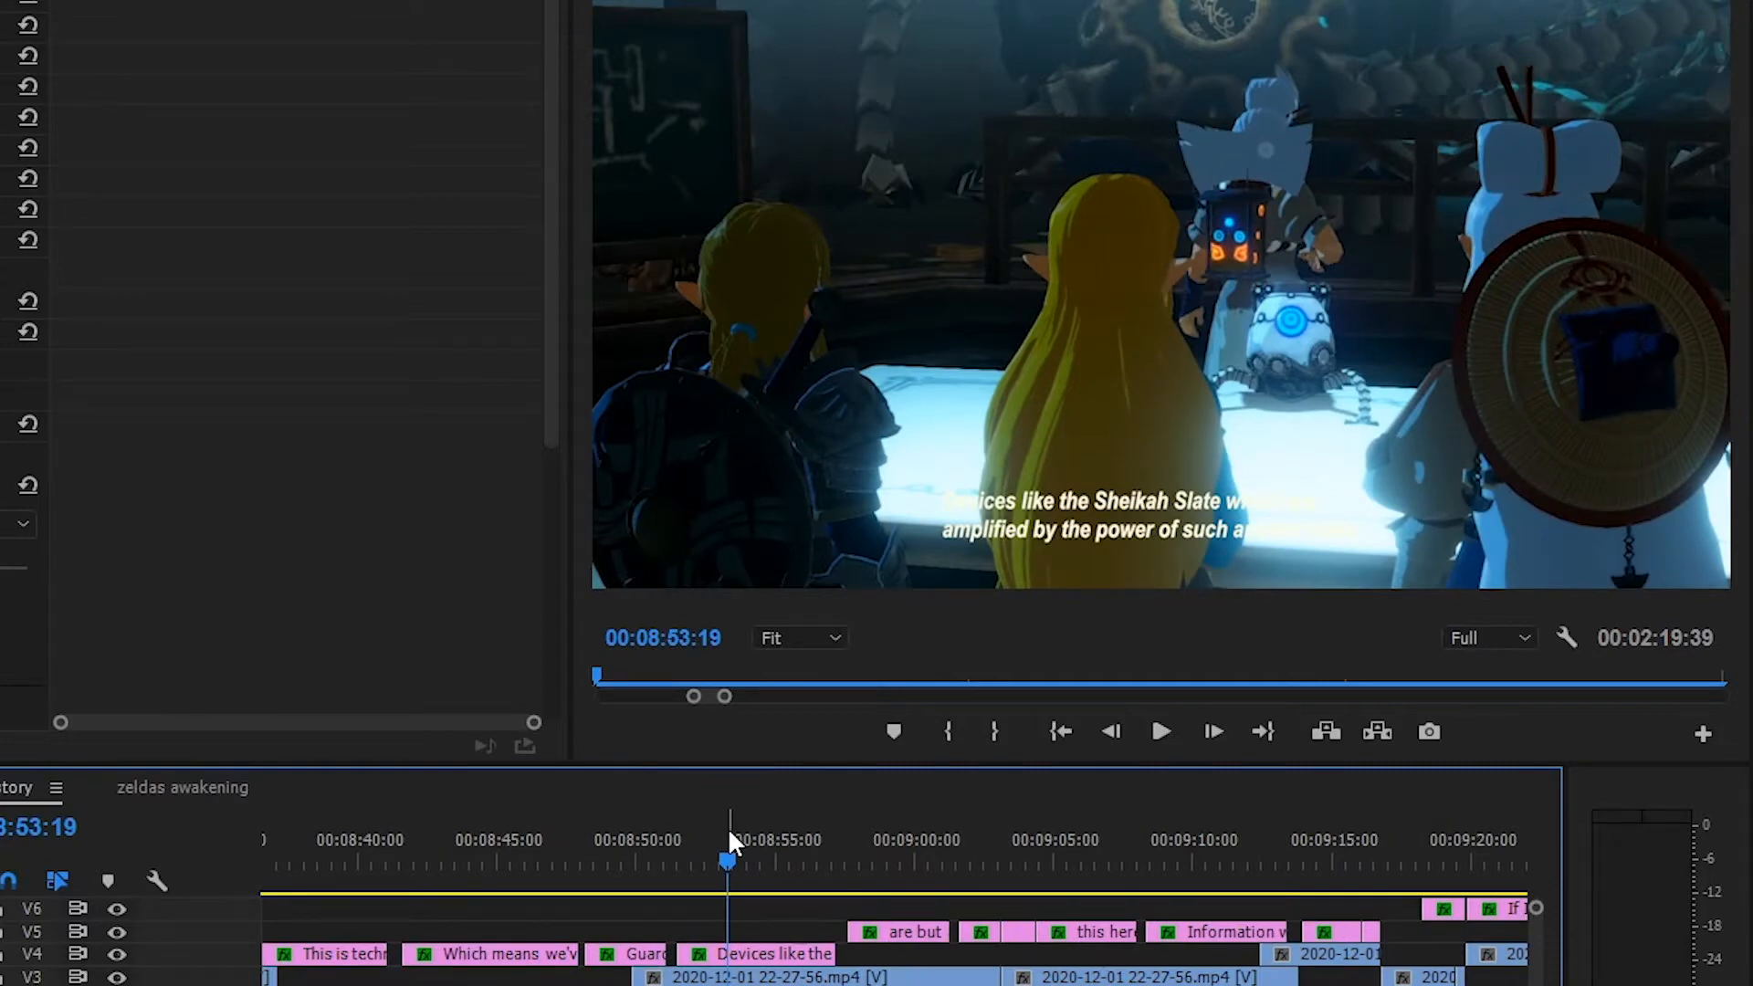
{"action": "left_click_drag", "start_coordinate": [1005, 852], "coordinate": [1201, 895]}
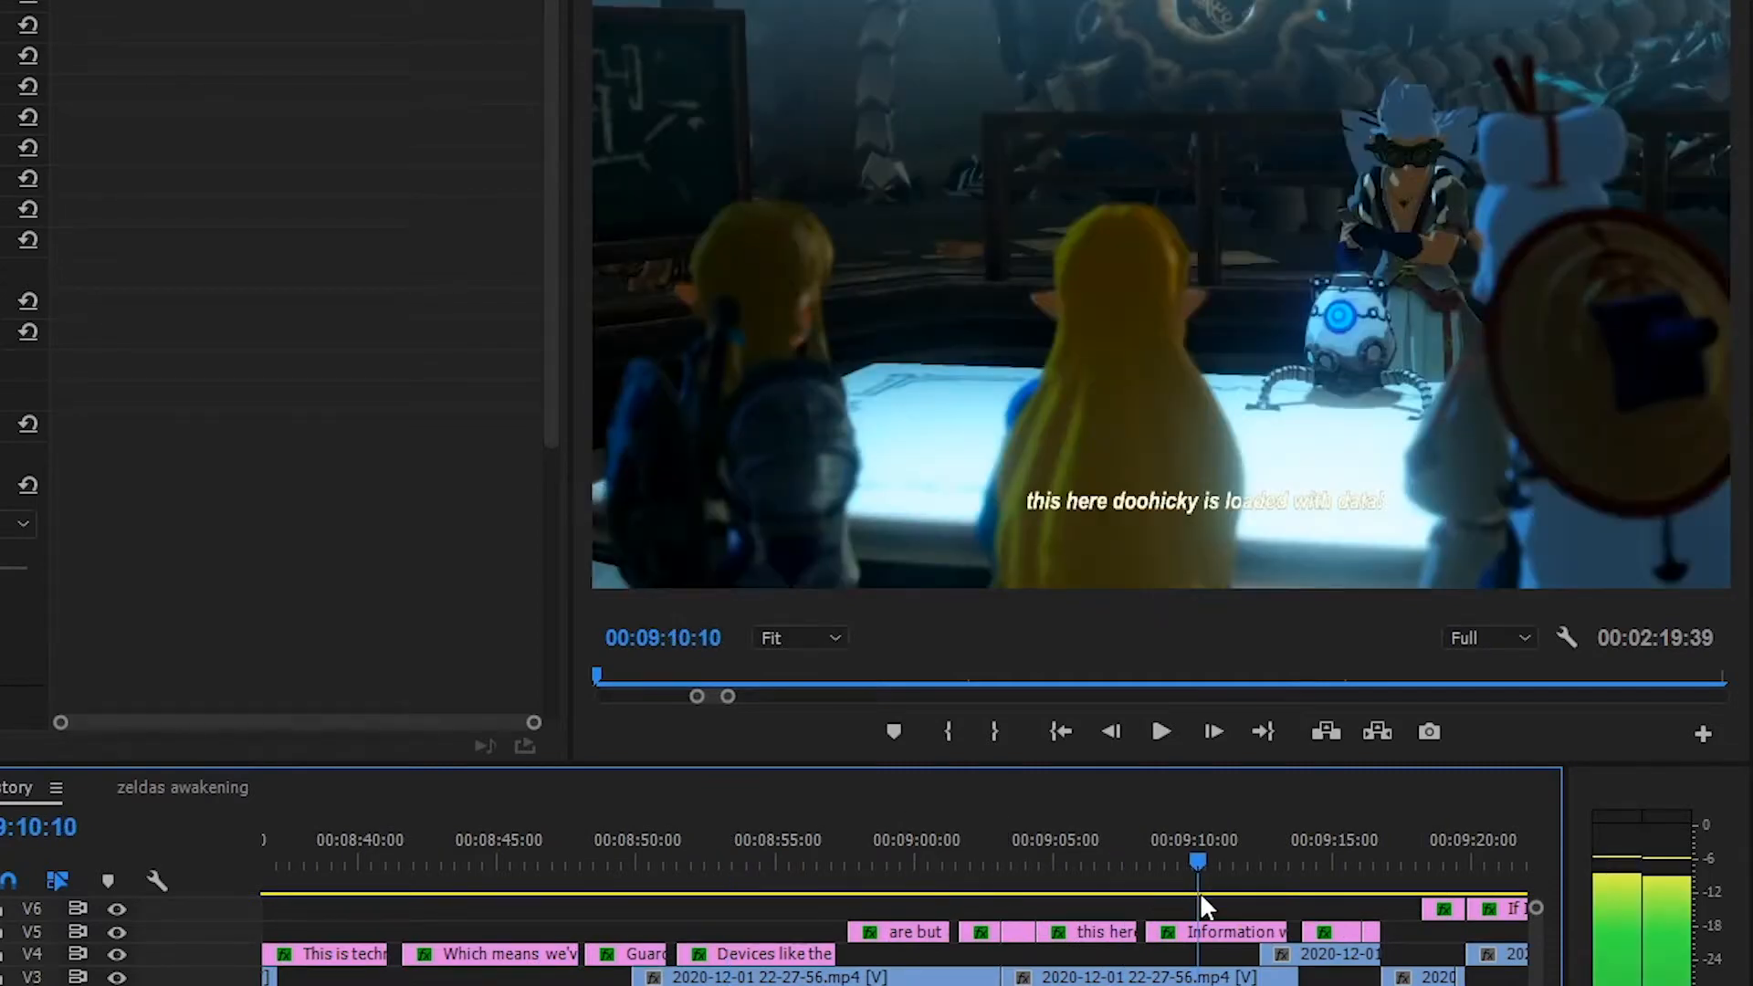
{"action": "left_click_drag", "start_coordinate": [1234, 864], "coordinate": [1111, 873]}
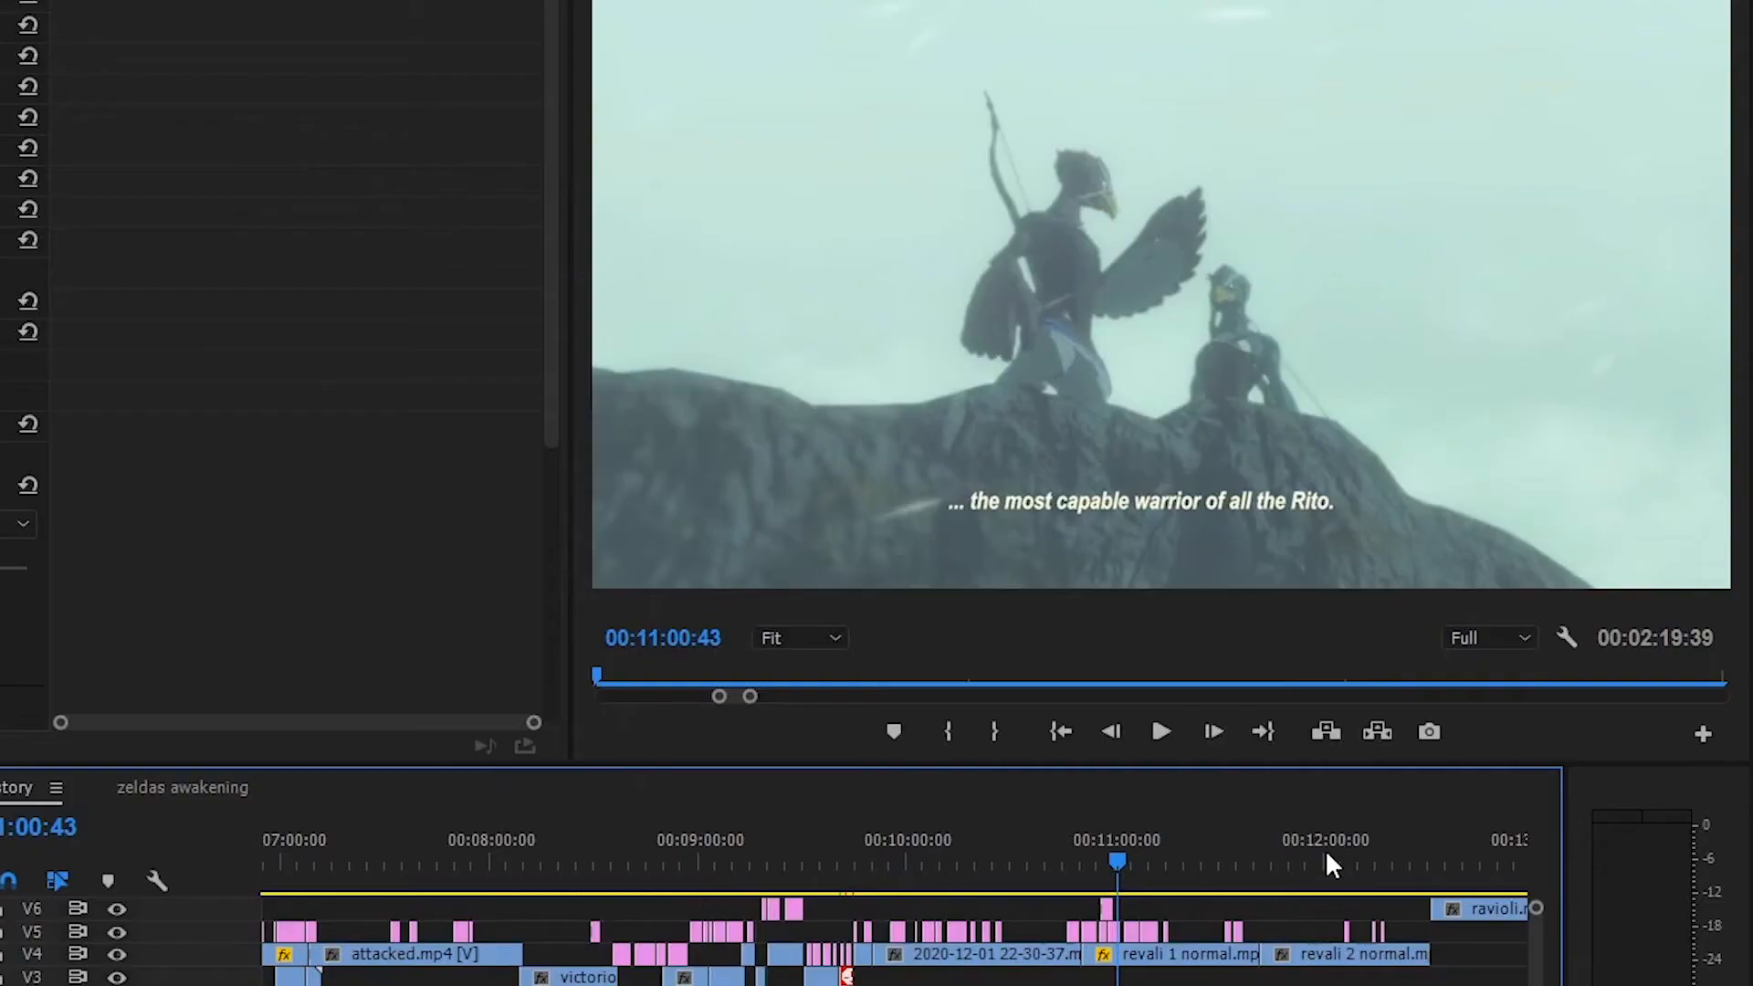
Examine the Revali fight in the revali 2 normal.mp4 clip from 00:11:44:36, playing it from 00:12:00:33 to about 00:12:09
{"action": "scroll", "coordinate": [1329, 855], "scroll_direction": "up", "scroll_amount": 2}
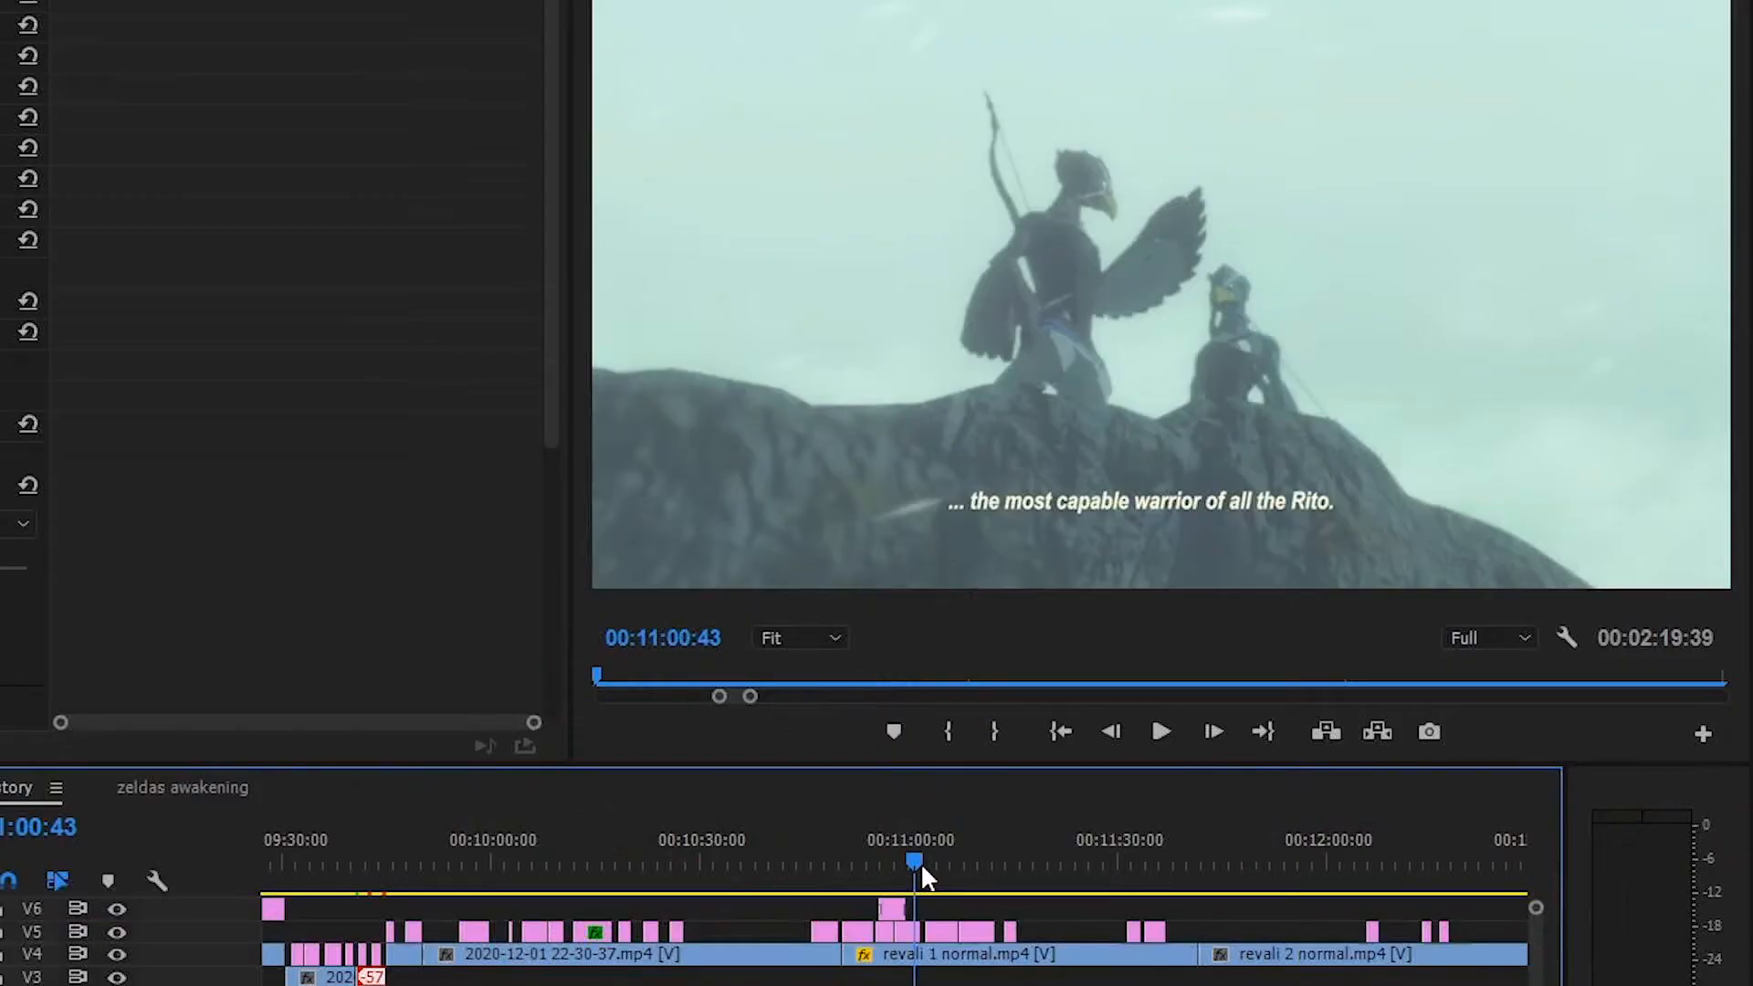
{"action": "left_click_drag", "start_coordinate": [921, 862], "coordinate": [1218, 867]}
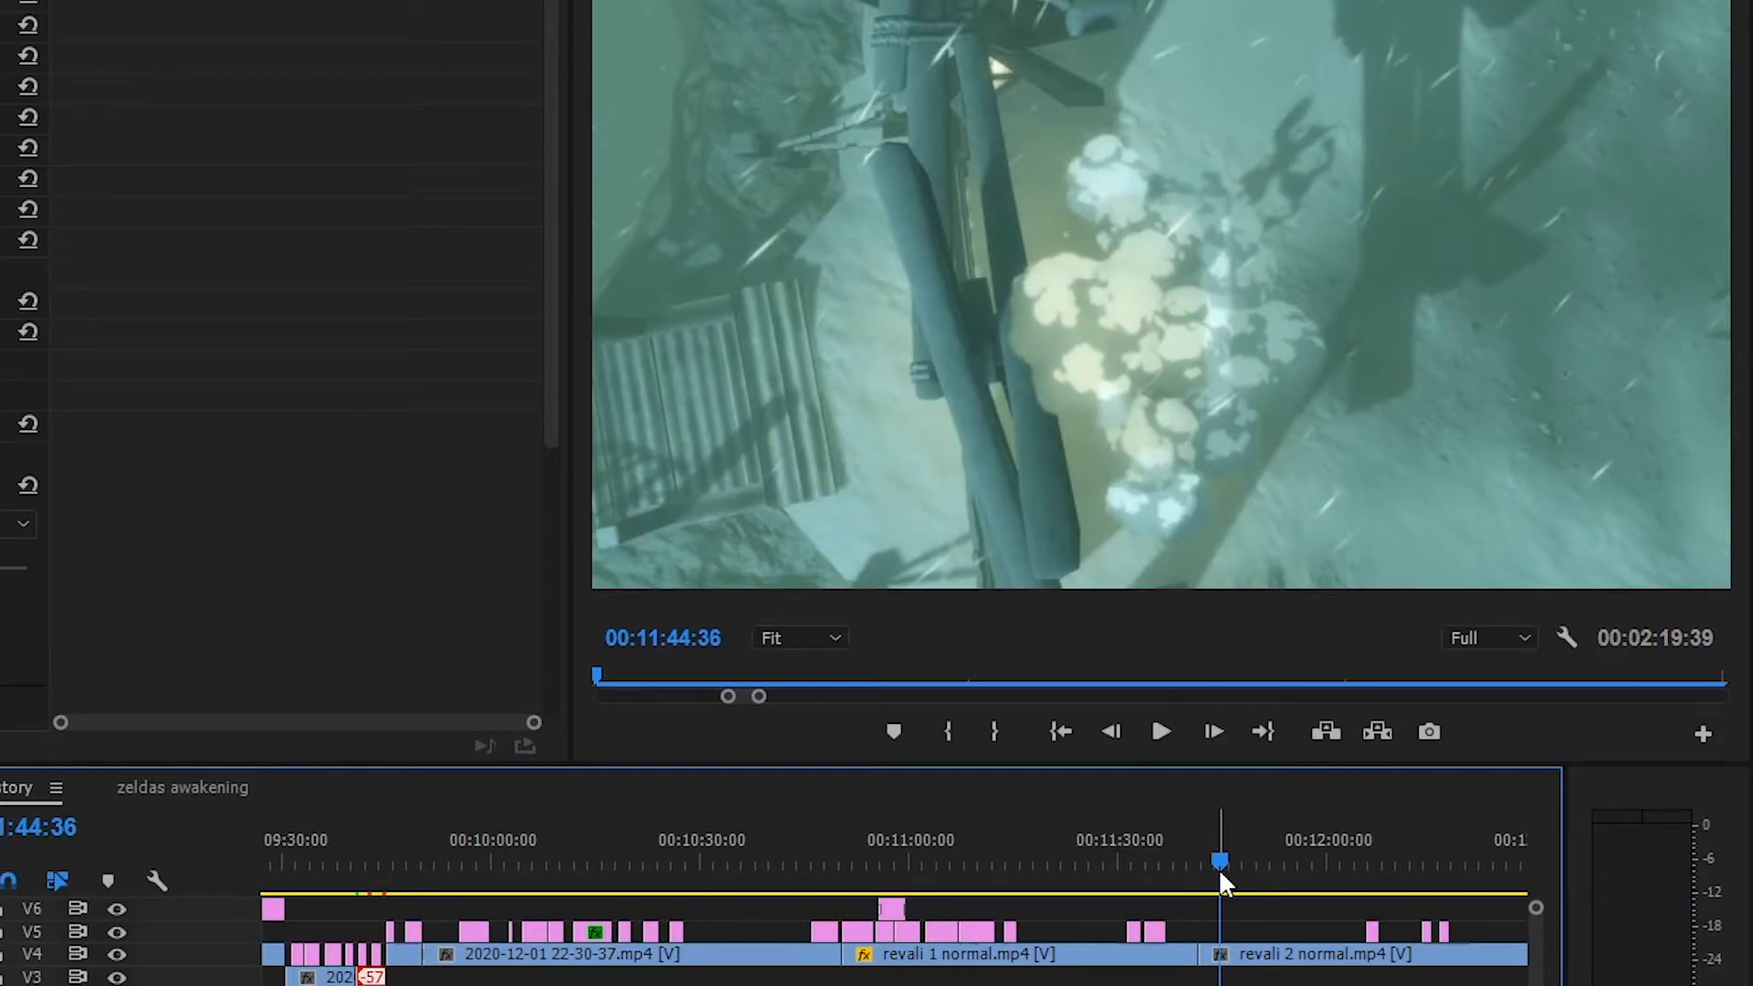
{"action": "mouse_move", "coordinate": [1218, 867]}
{"action": "left_mouse_down"}
{"action": "mouse_move", "coordinate": [1137, 851]}
{"action": "mouse_move", "coordinate": [1241, 888]}
{"action": "left_mouse_up"}
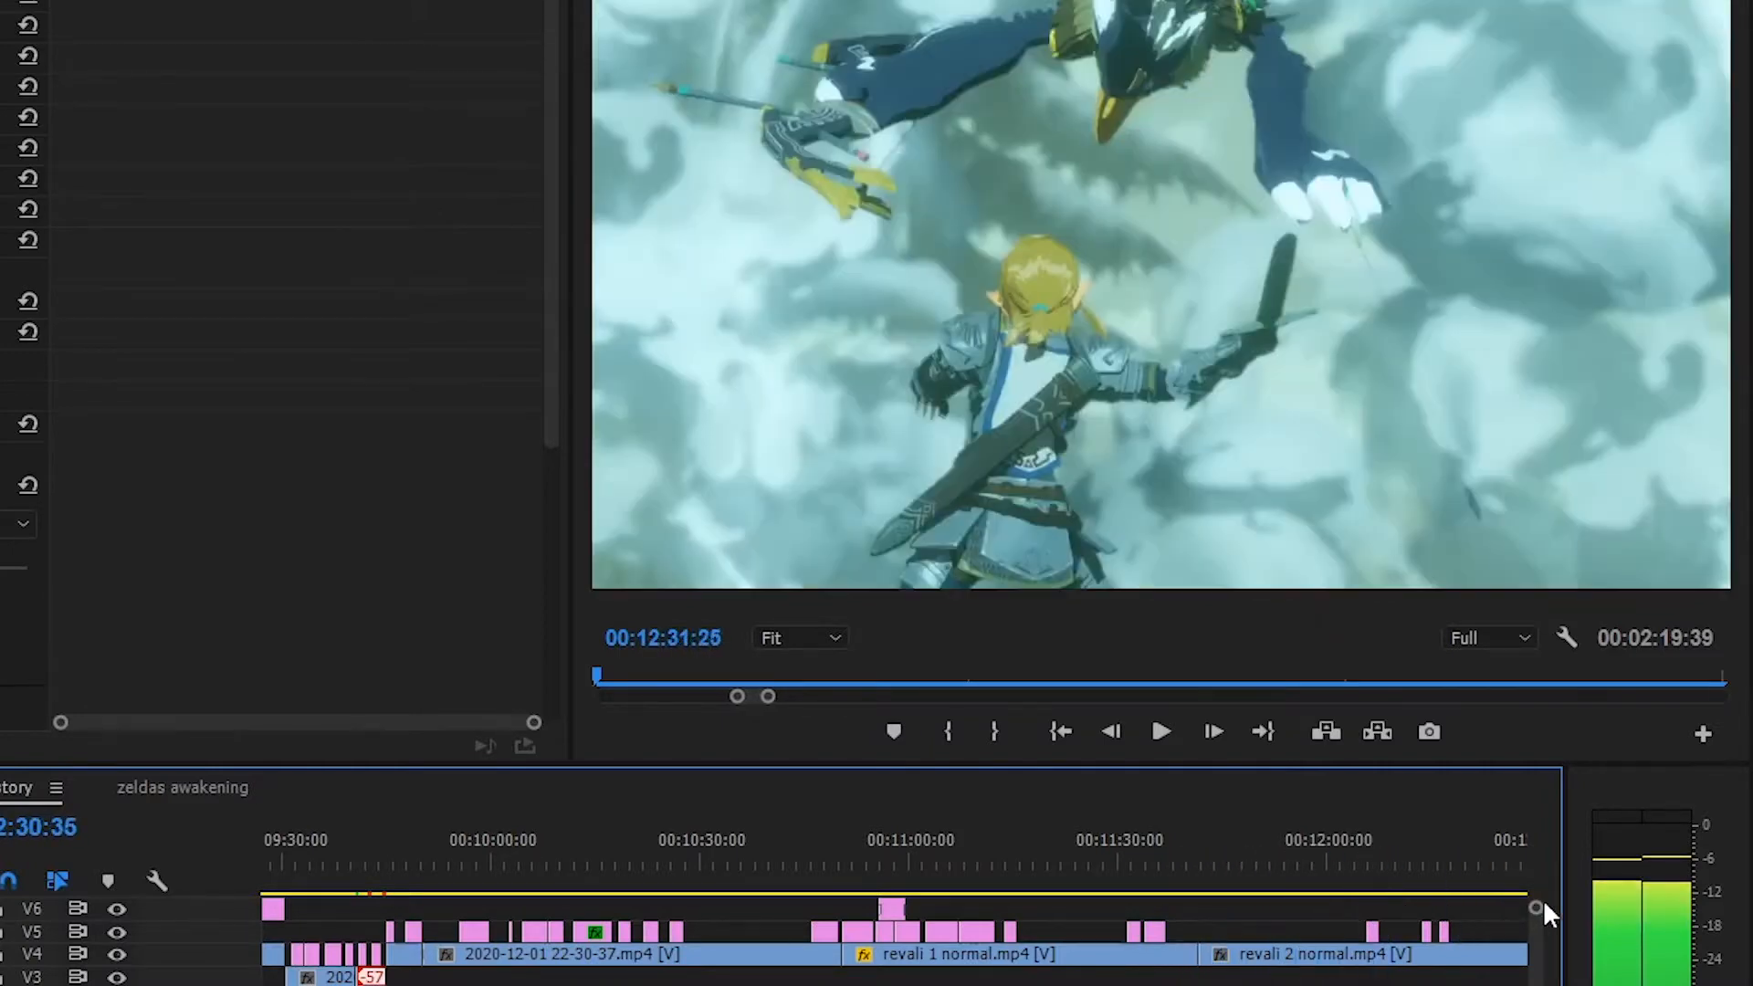
{"action": "left_click_drag", "start_coordinate": [1543, 913], "coordinate": [1255, 909]}
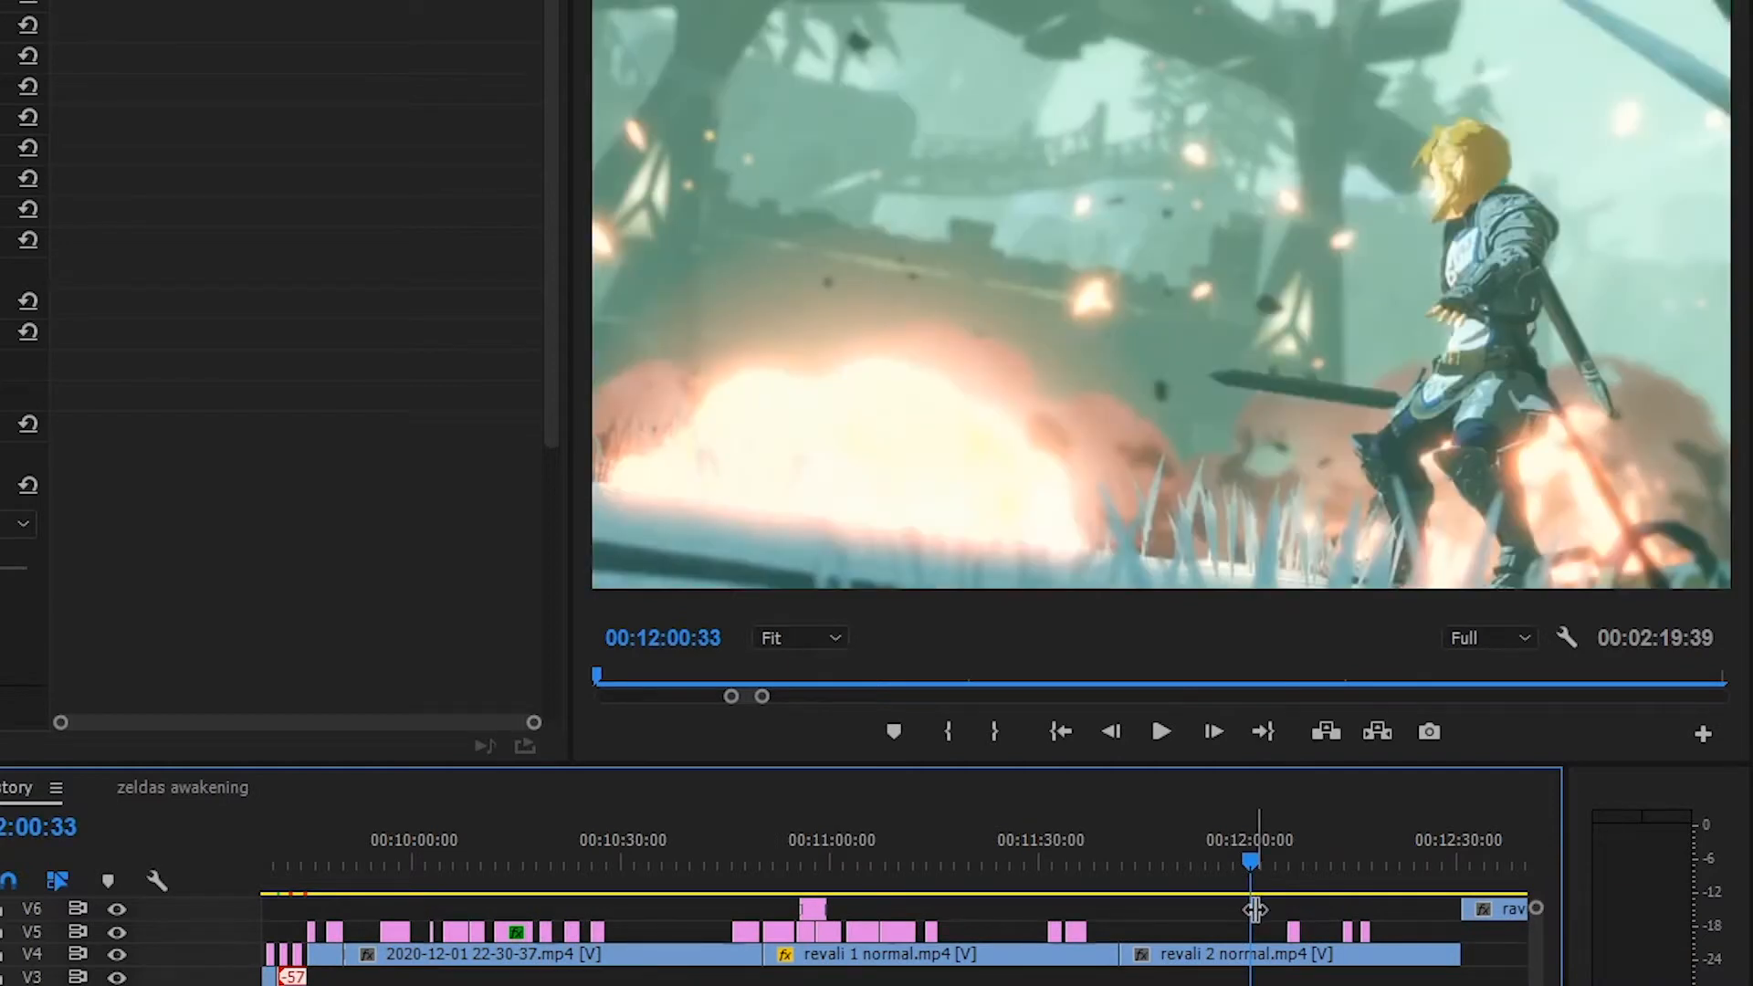
{"action": "left_click", "coordinate": [1156, 730]}
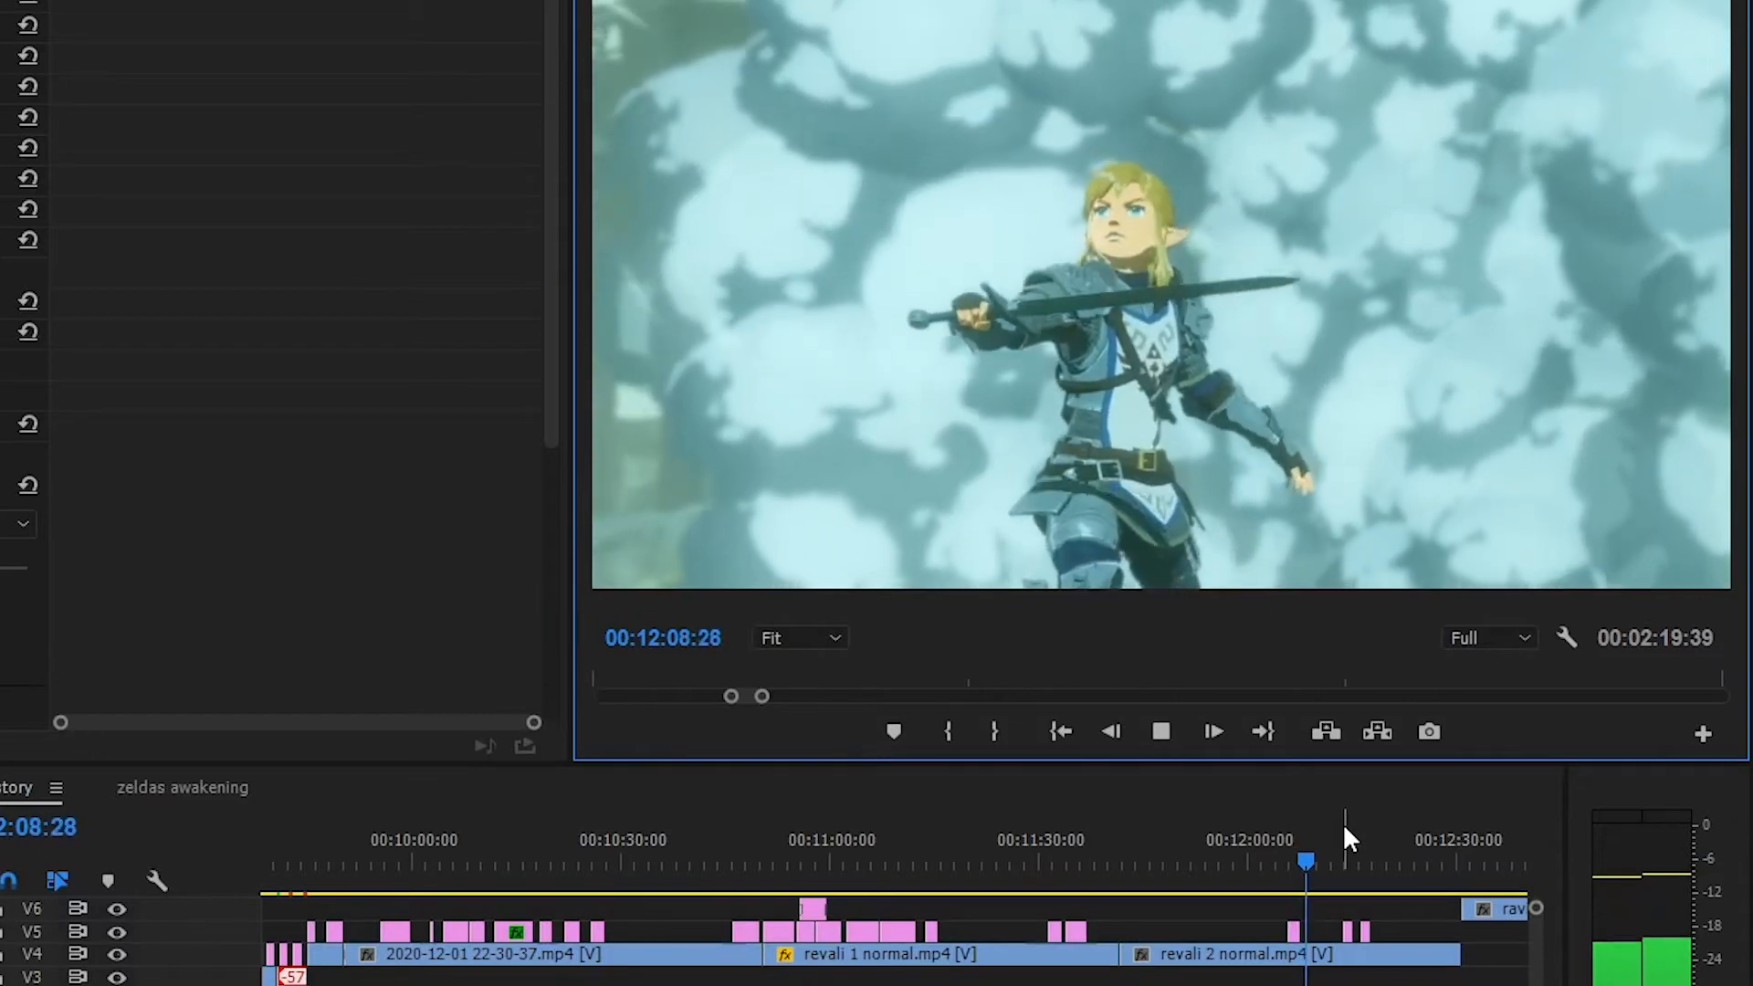
{"action": "left_click", "coordinate": [1160, 731]}
Inspect the subtitle timing around 00:12:09:50 at close range and resume playback of the Revali fight
{"action": "key", "text": "shift+3"}
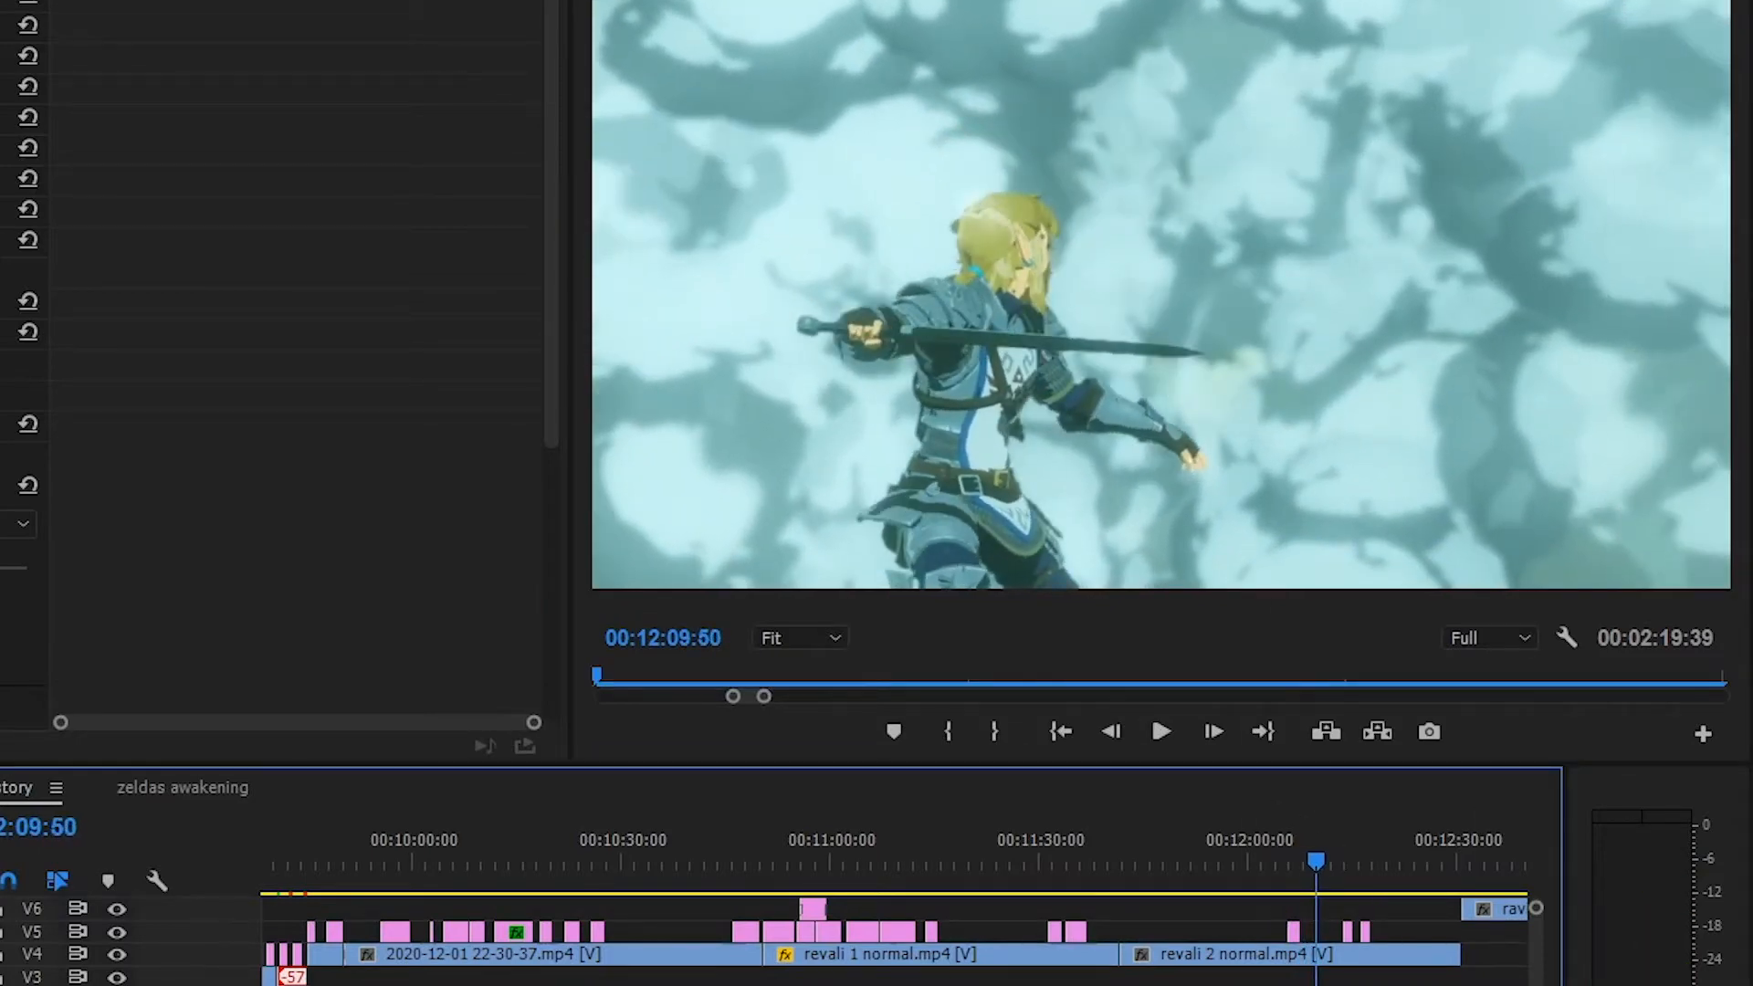
{"action": "key", "text": "="}
{"action": "key", "text": "="}
{"action": "key", "text": "="}
{"action": "key", "text": "="}
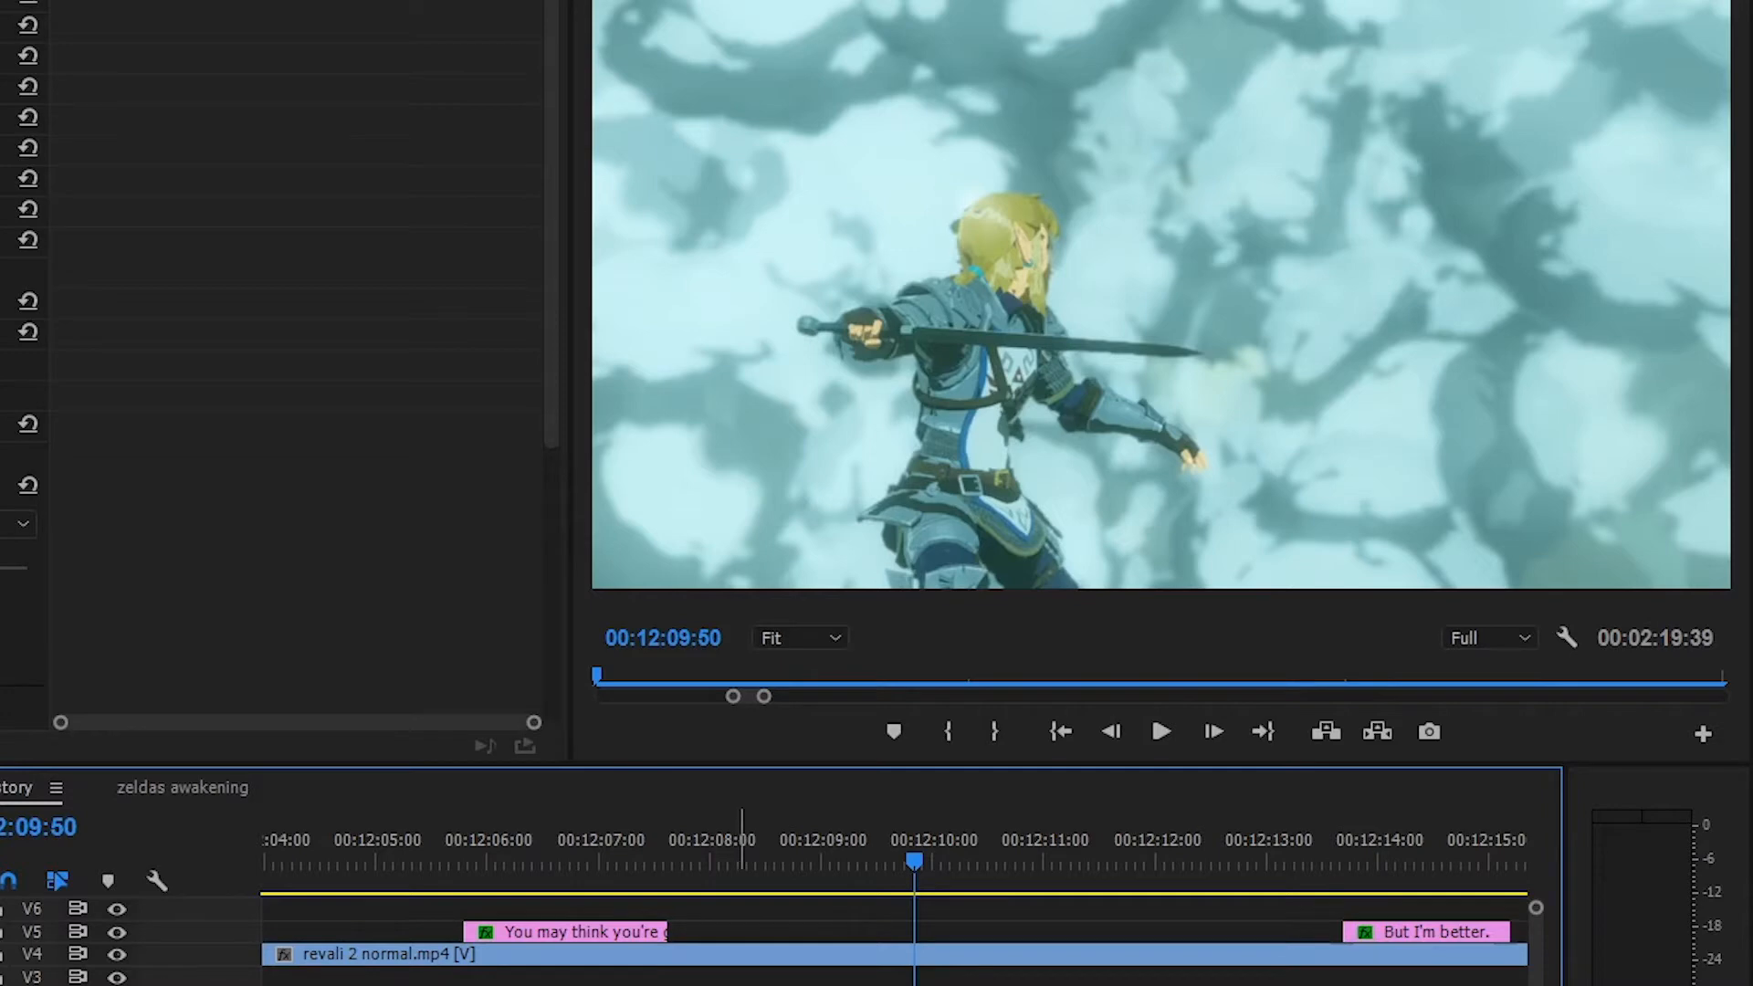
{"action": "left_click", "coordinate": [1170, 733]}
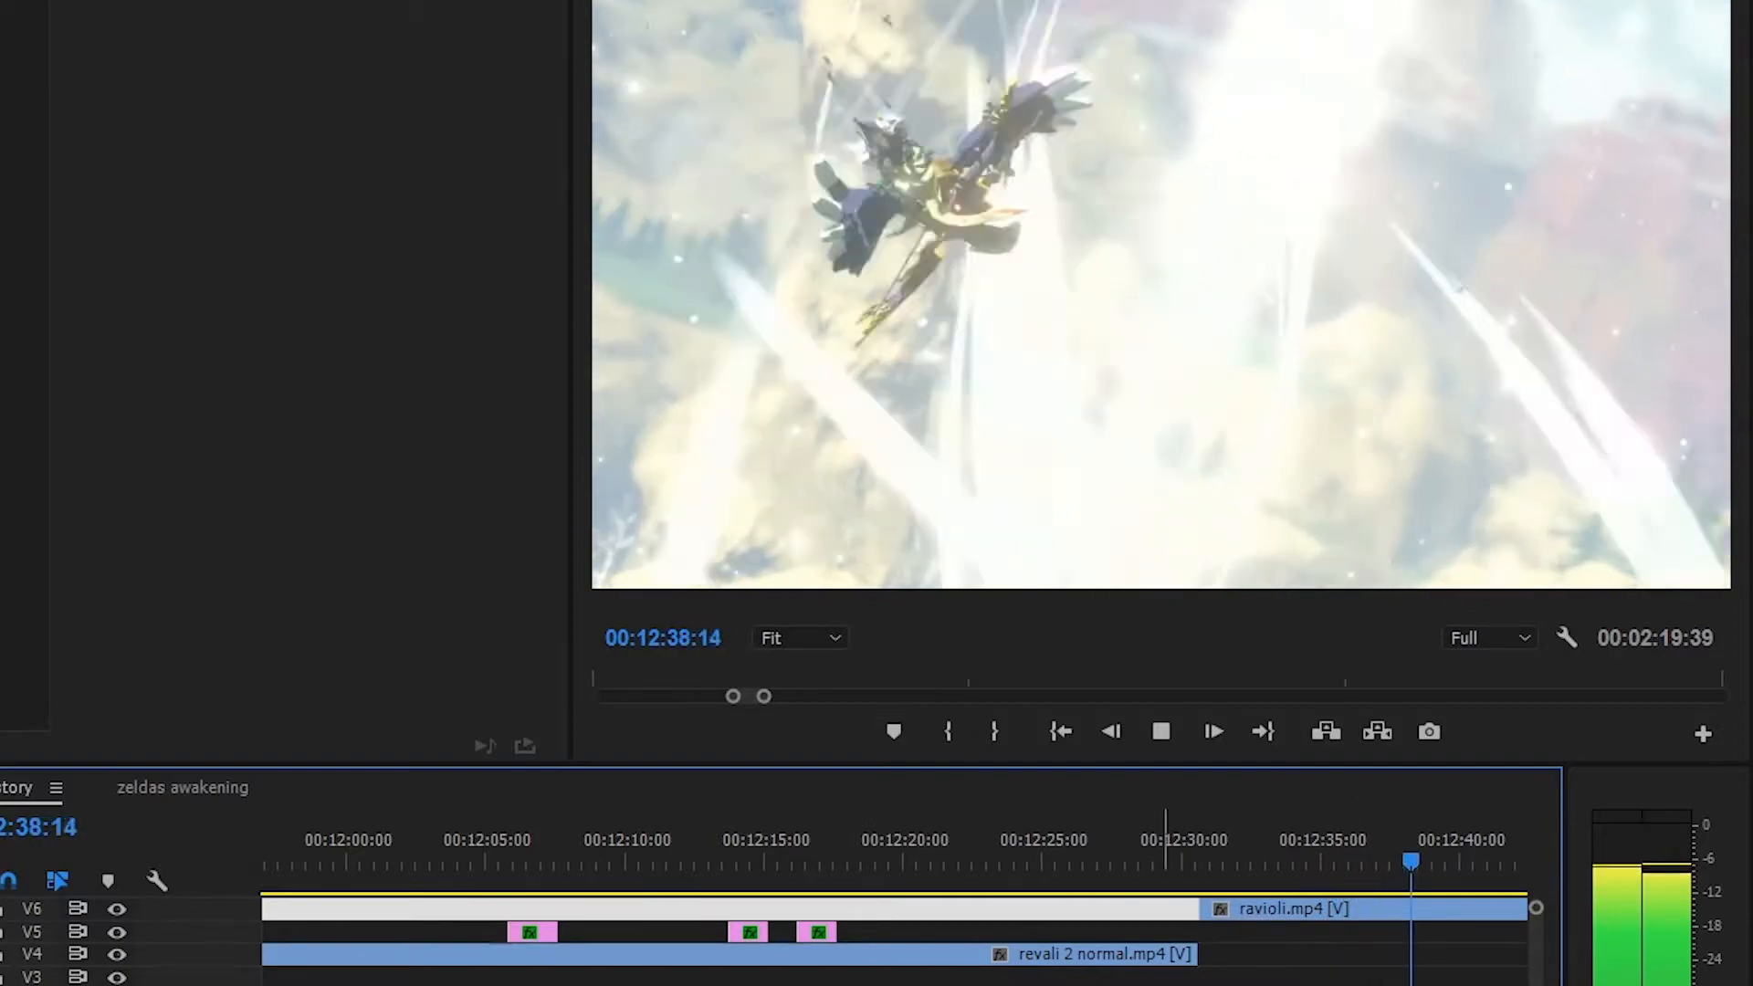
Scan the sequence from the Death Mountain title at 00:14:18:08 through the Daruk scene to the throne room at 00:19:19:17
{"action": "scroll", "coordinate": [895, 931], "scroll_direction": "down", "scroll_amount": 5}
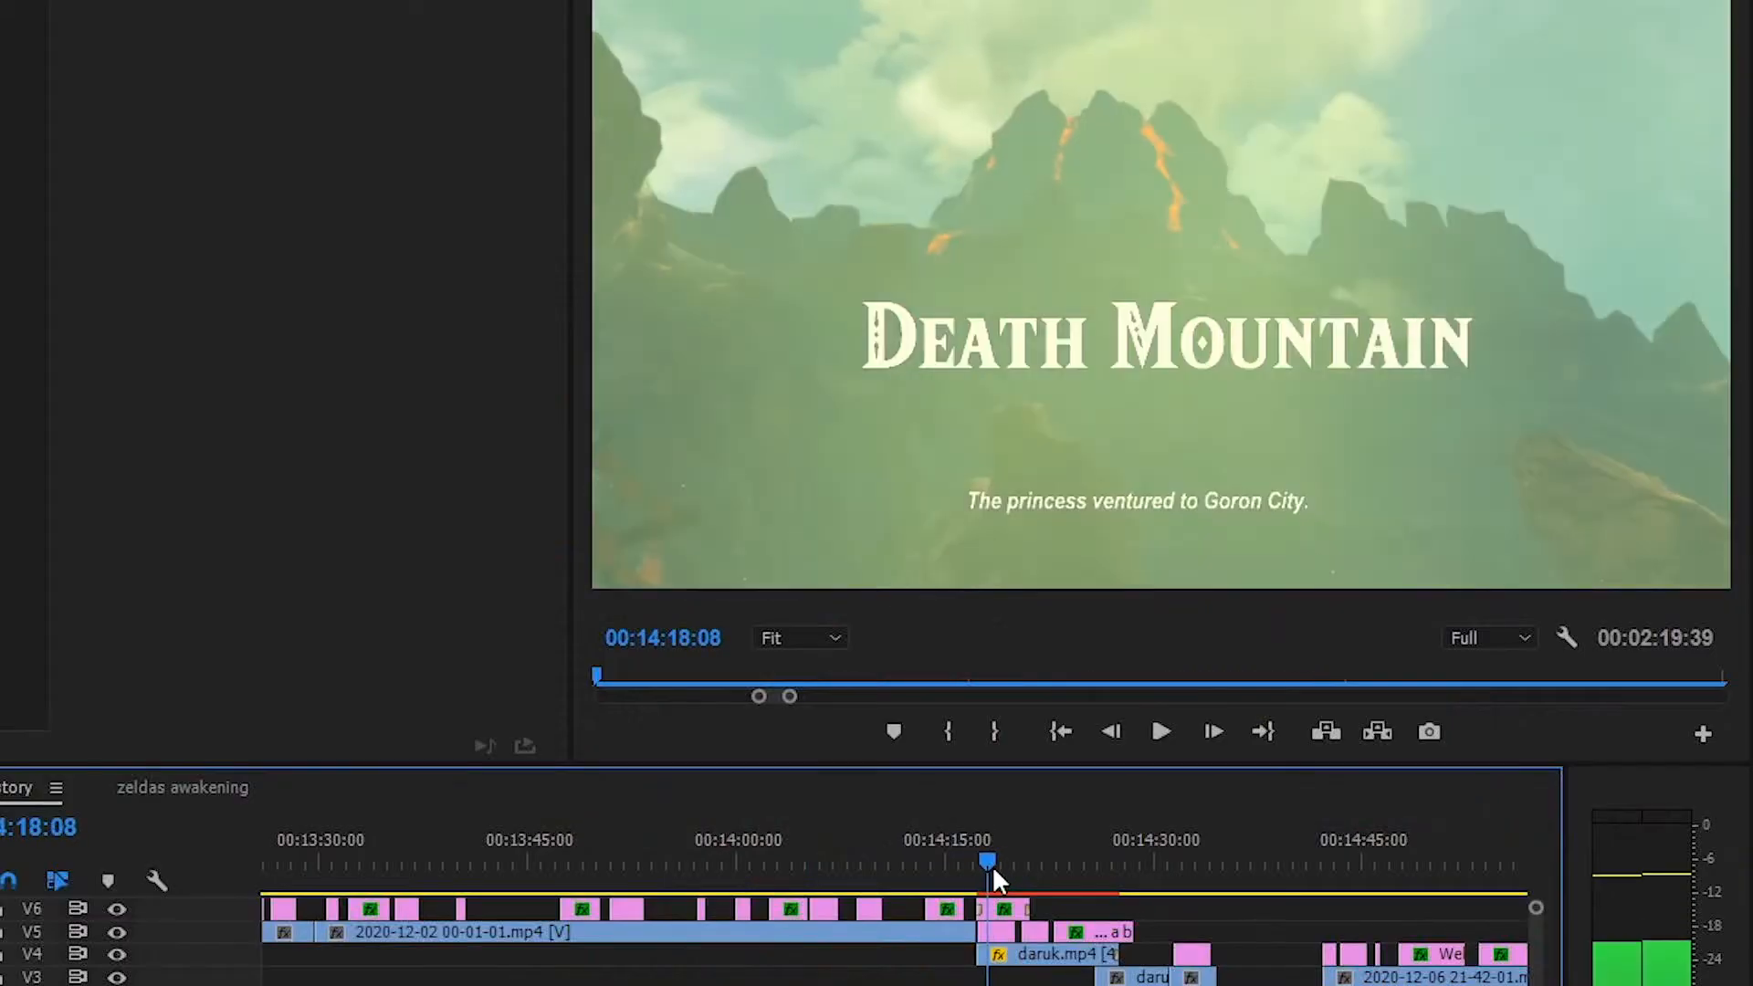
{"action": "left_click_drag", "start_coordinate": [991, 863], "coordinate": [1196, 864]}
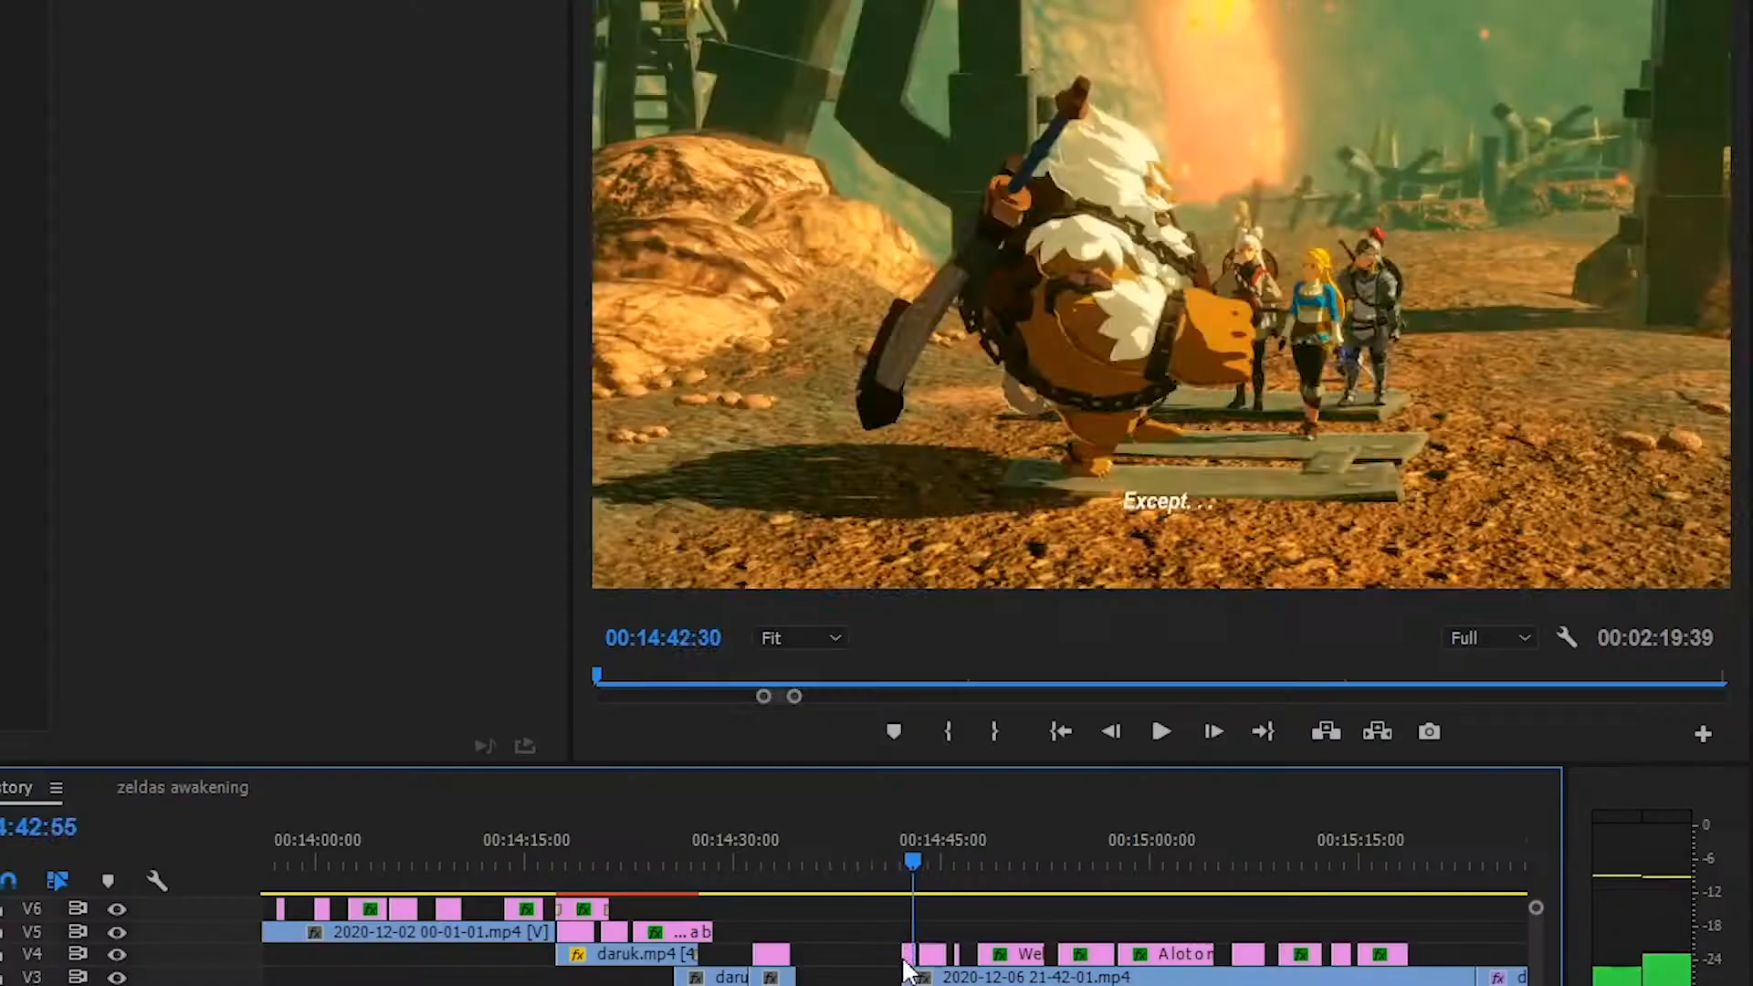
{"action": "left_click_drag", "start_coordinate": [903, 958], "coordinate": [890, 963]}
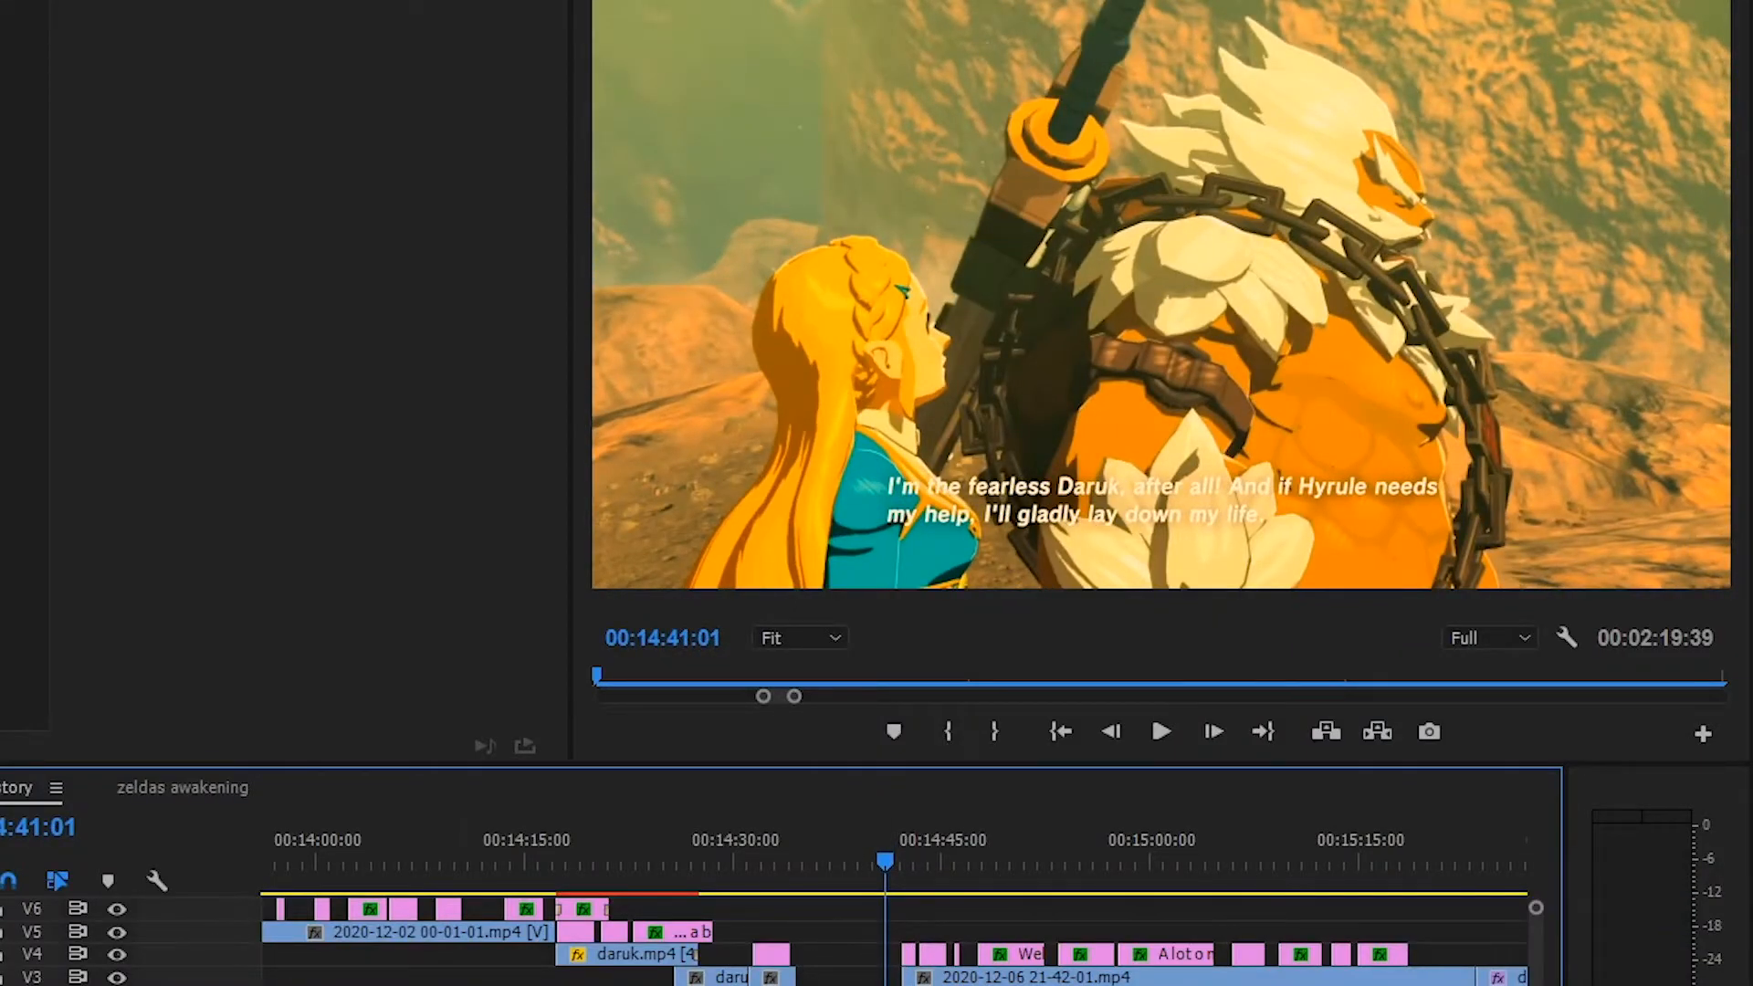
{"action": "key", "text": "minus"}
{"action": "key", "text": "minus"}
{"action": "key", "text": "minus"}
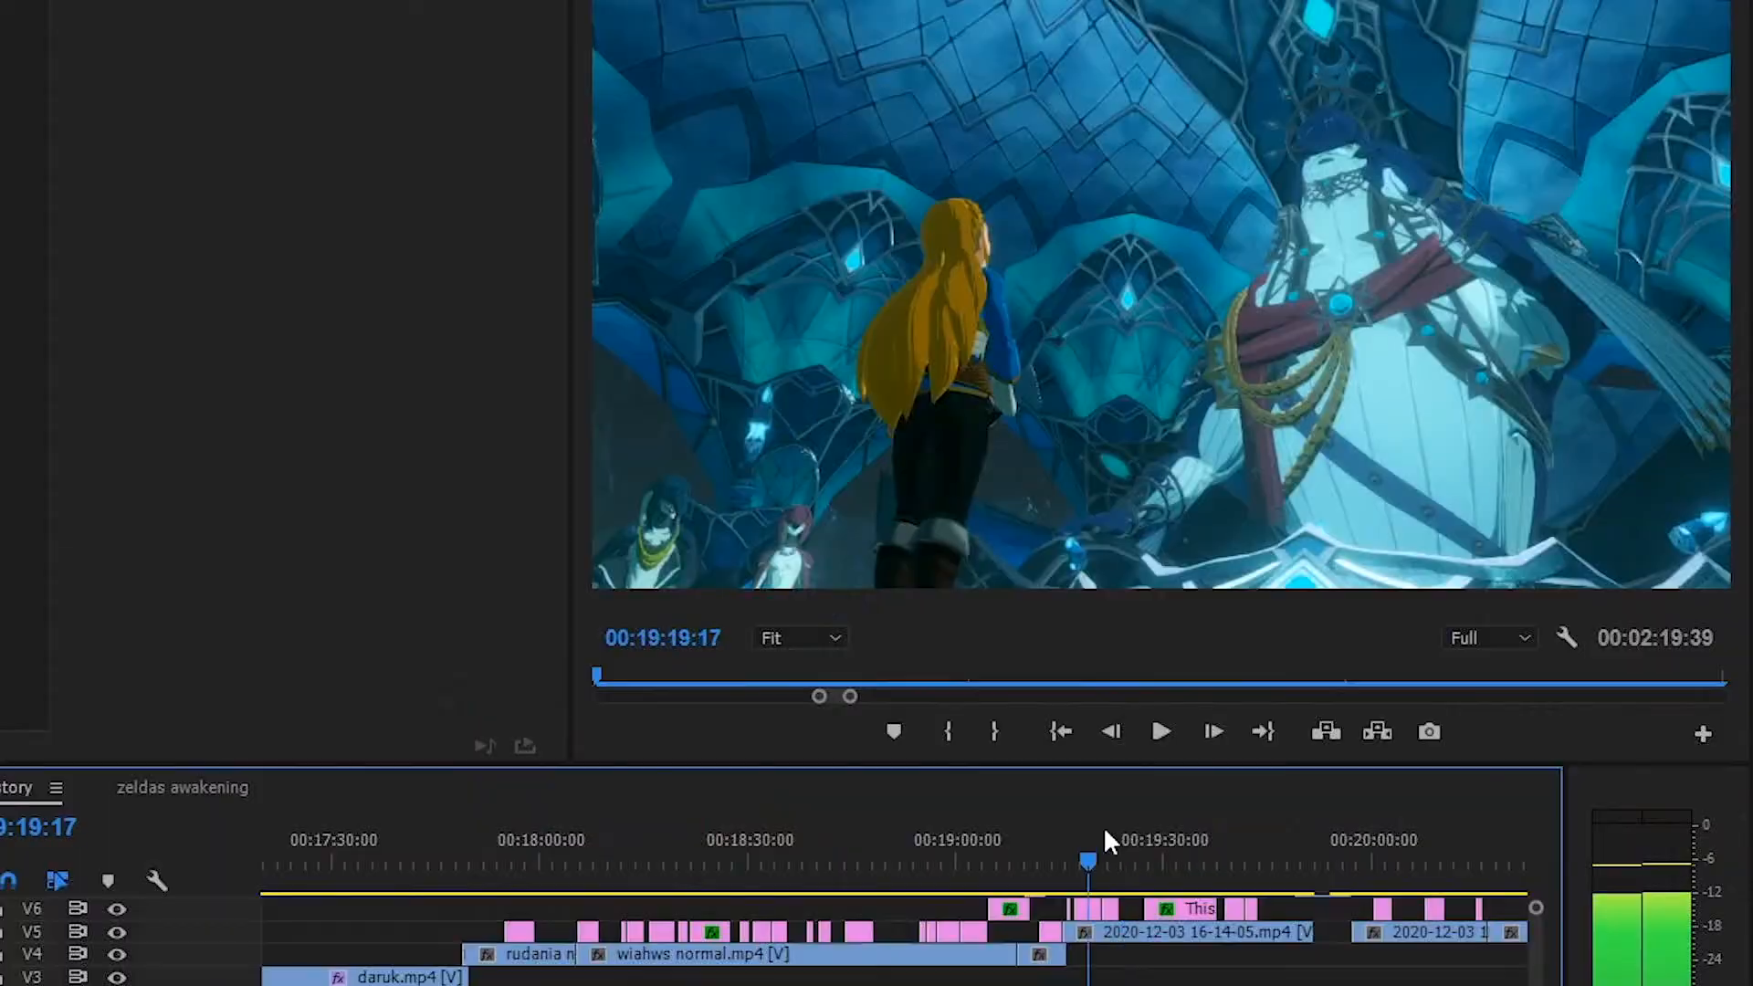
Scrub through the throne room scene from 00:19:19:17 past 00:19:59:08, examining its layered shots and subtitles
{"action": "left_click_drag", "start_coordinate": [1112, 824], "coordinate": [1092, 828]}
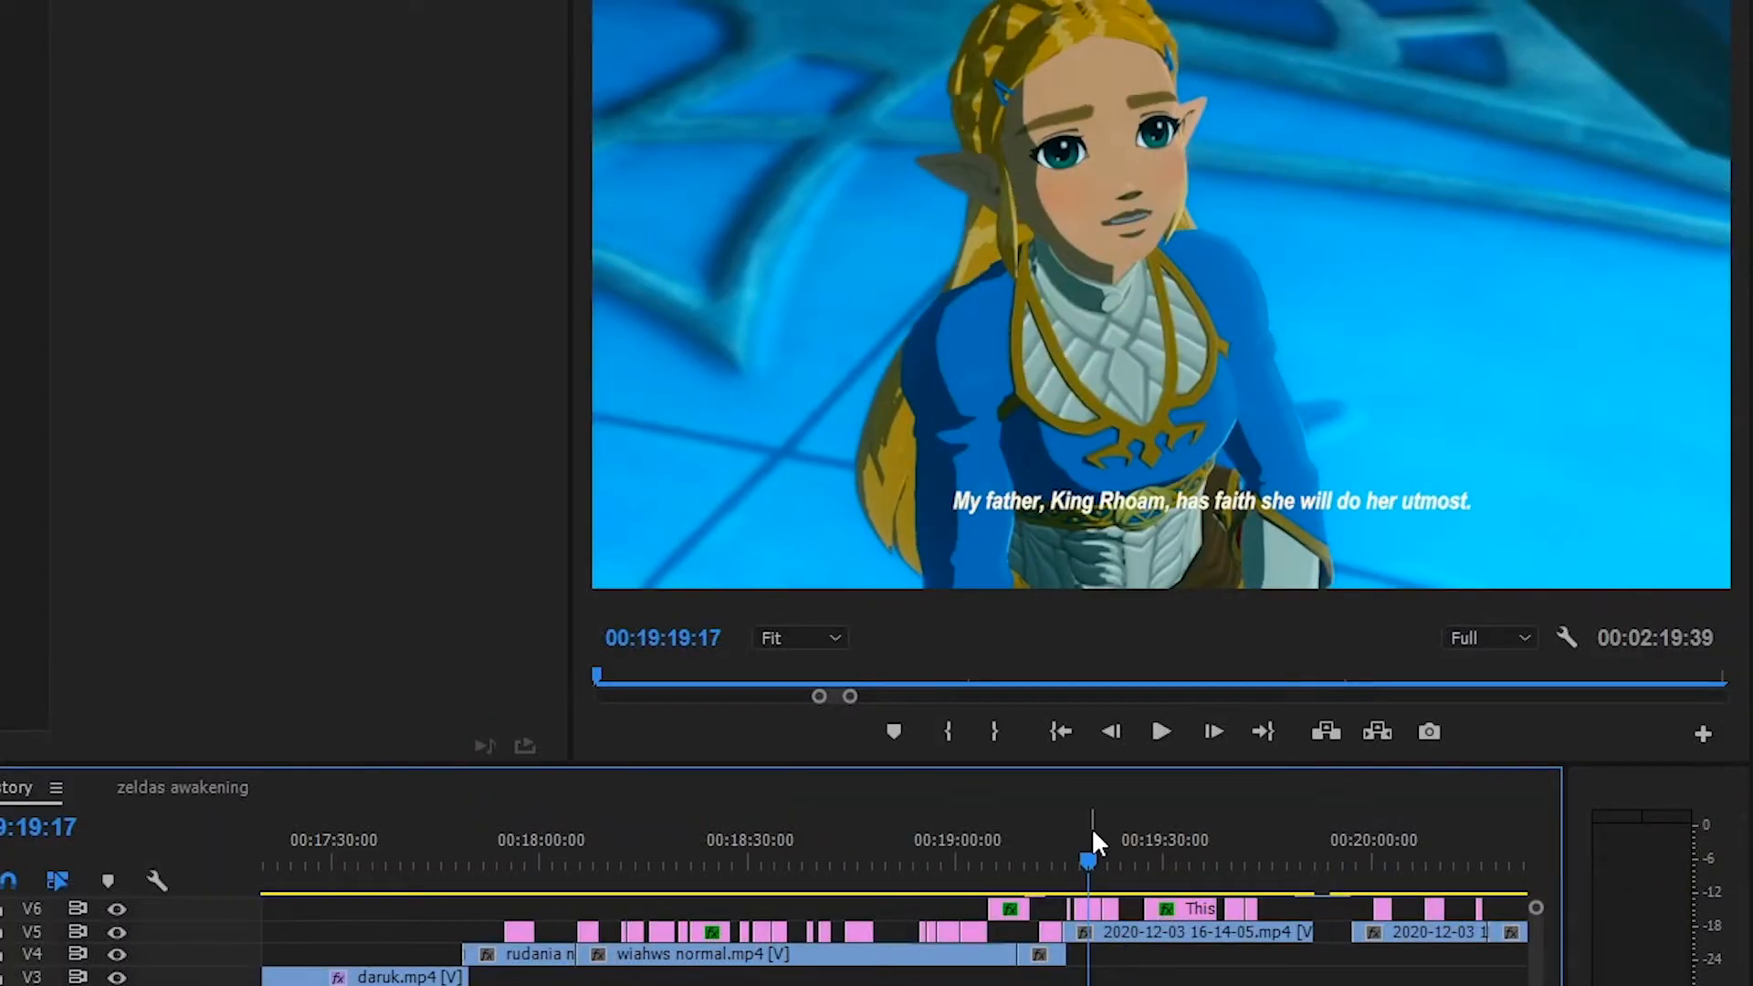
{"action": "left_click_drag", "start_coordinate": [1092, 827], "coordinate": [1198, 835]}
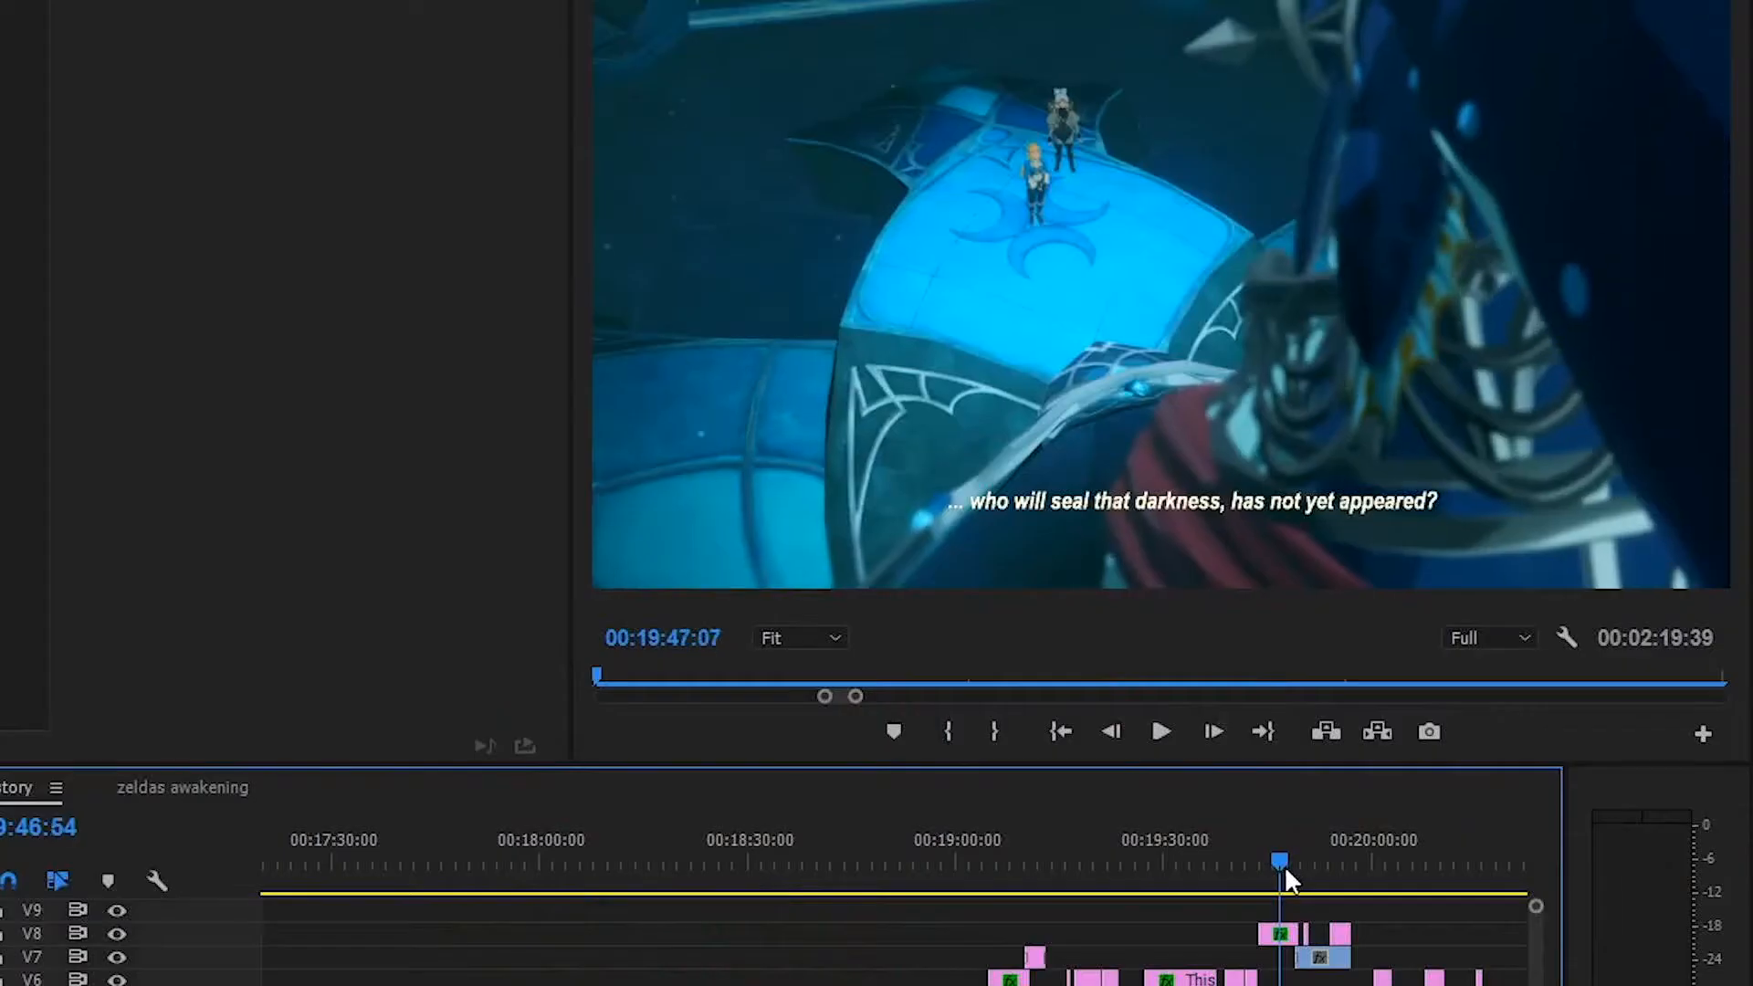
{"action": "left_click_drag", "start_coordinate": [1284, 864], "coordinate": [1368, 875]}
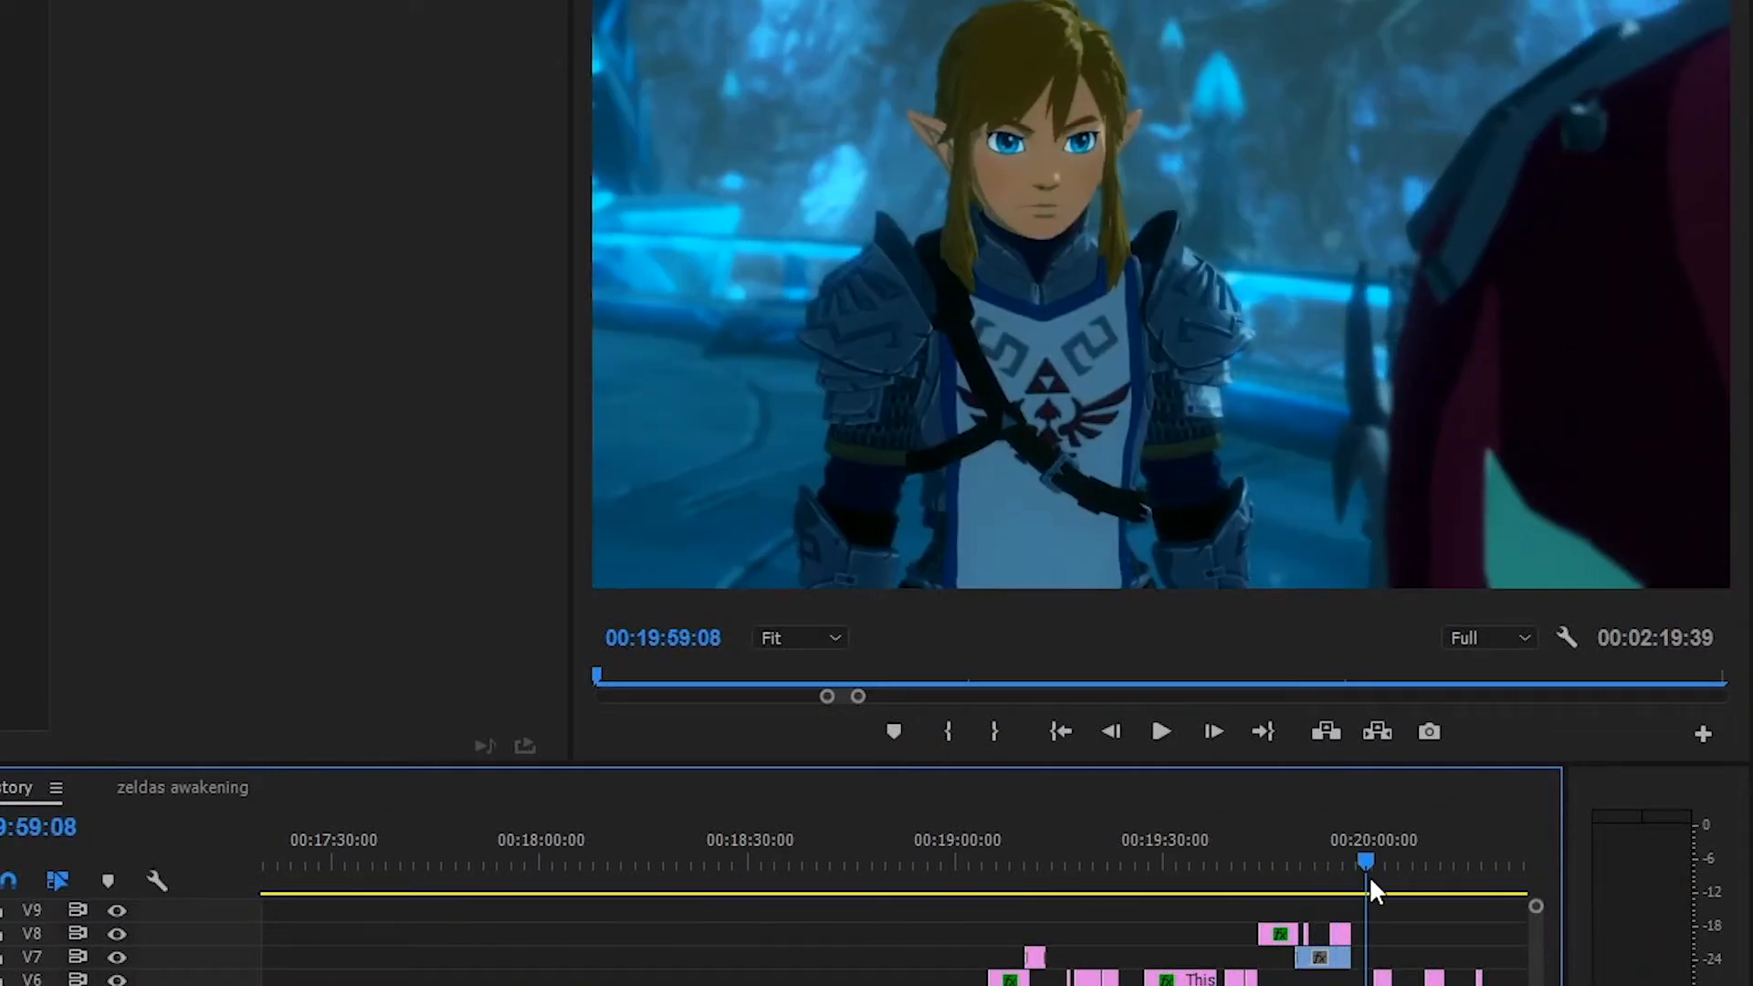
{"action": "left_click_drag", "start_coordinate": [1367, 875], "coordinate": [1437, 880]}
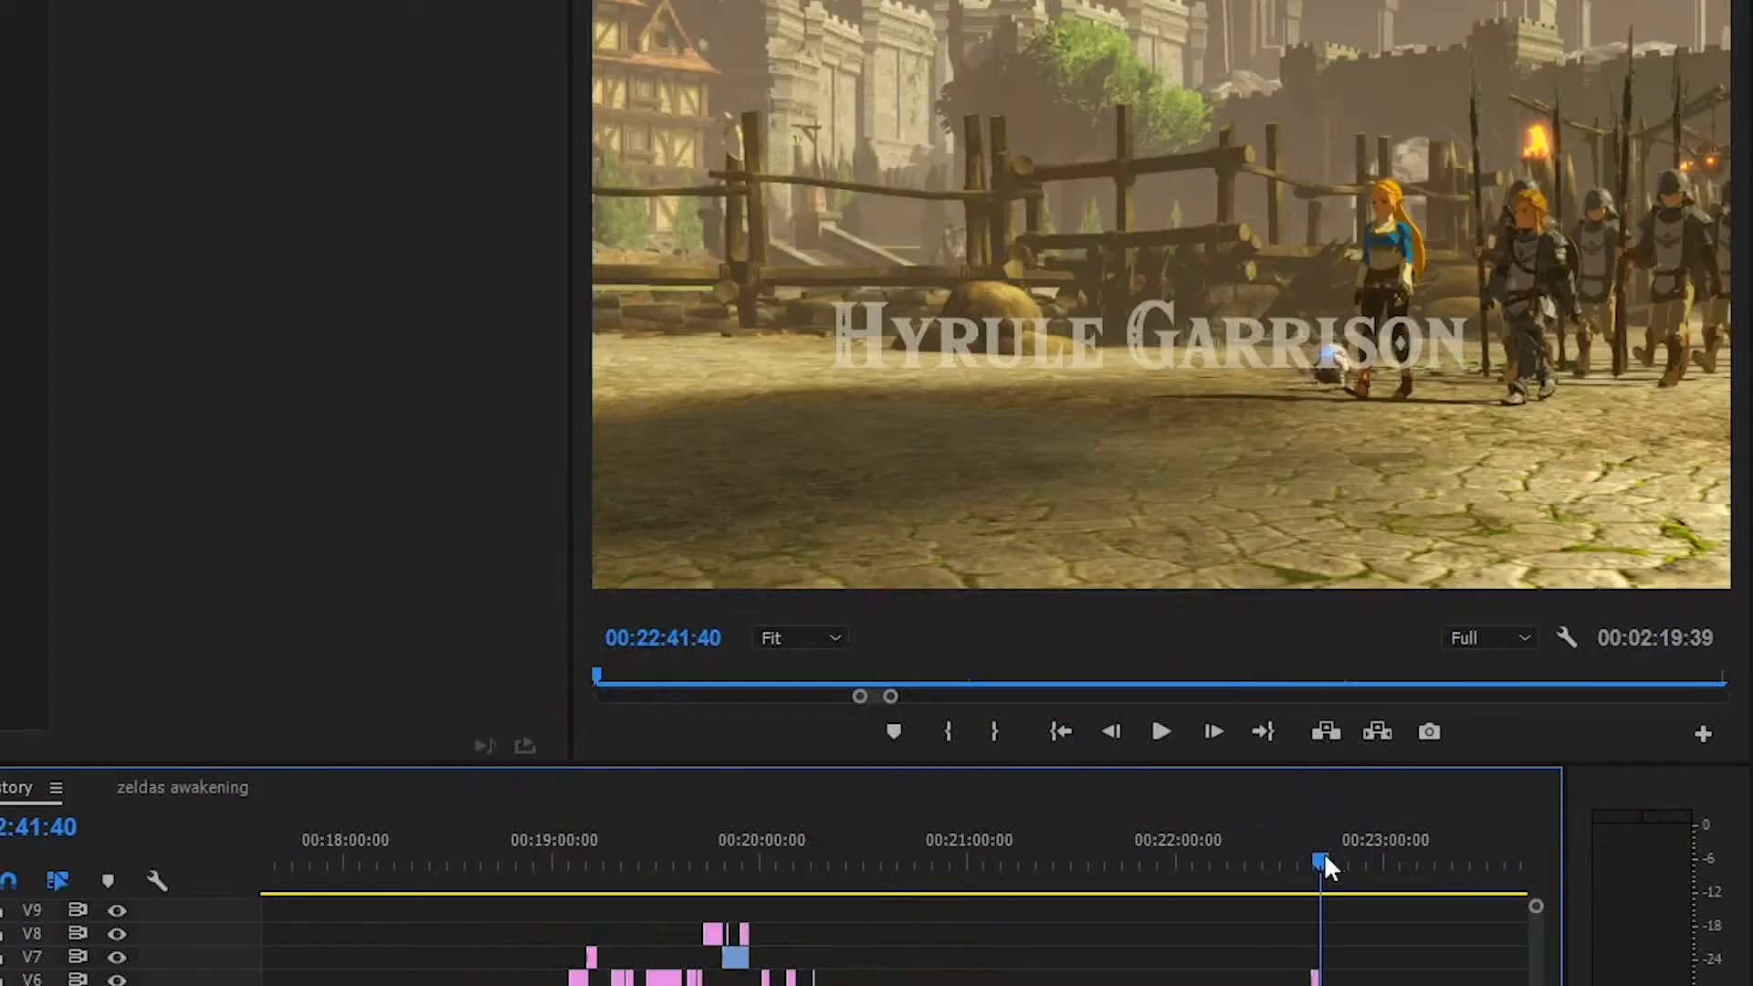
Scan the sequence from the end of the throne room scene through the village fight at 00:23:40:16 to Zelda's desert scene around 00:35:23:57
{"action": "left_click_drag", "start_coordinate": [1324, 853], "coordinate": [1529, 868]}
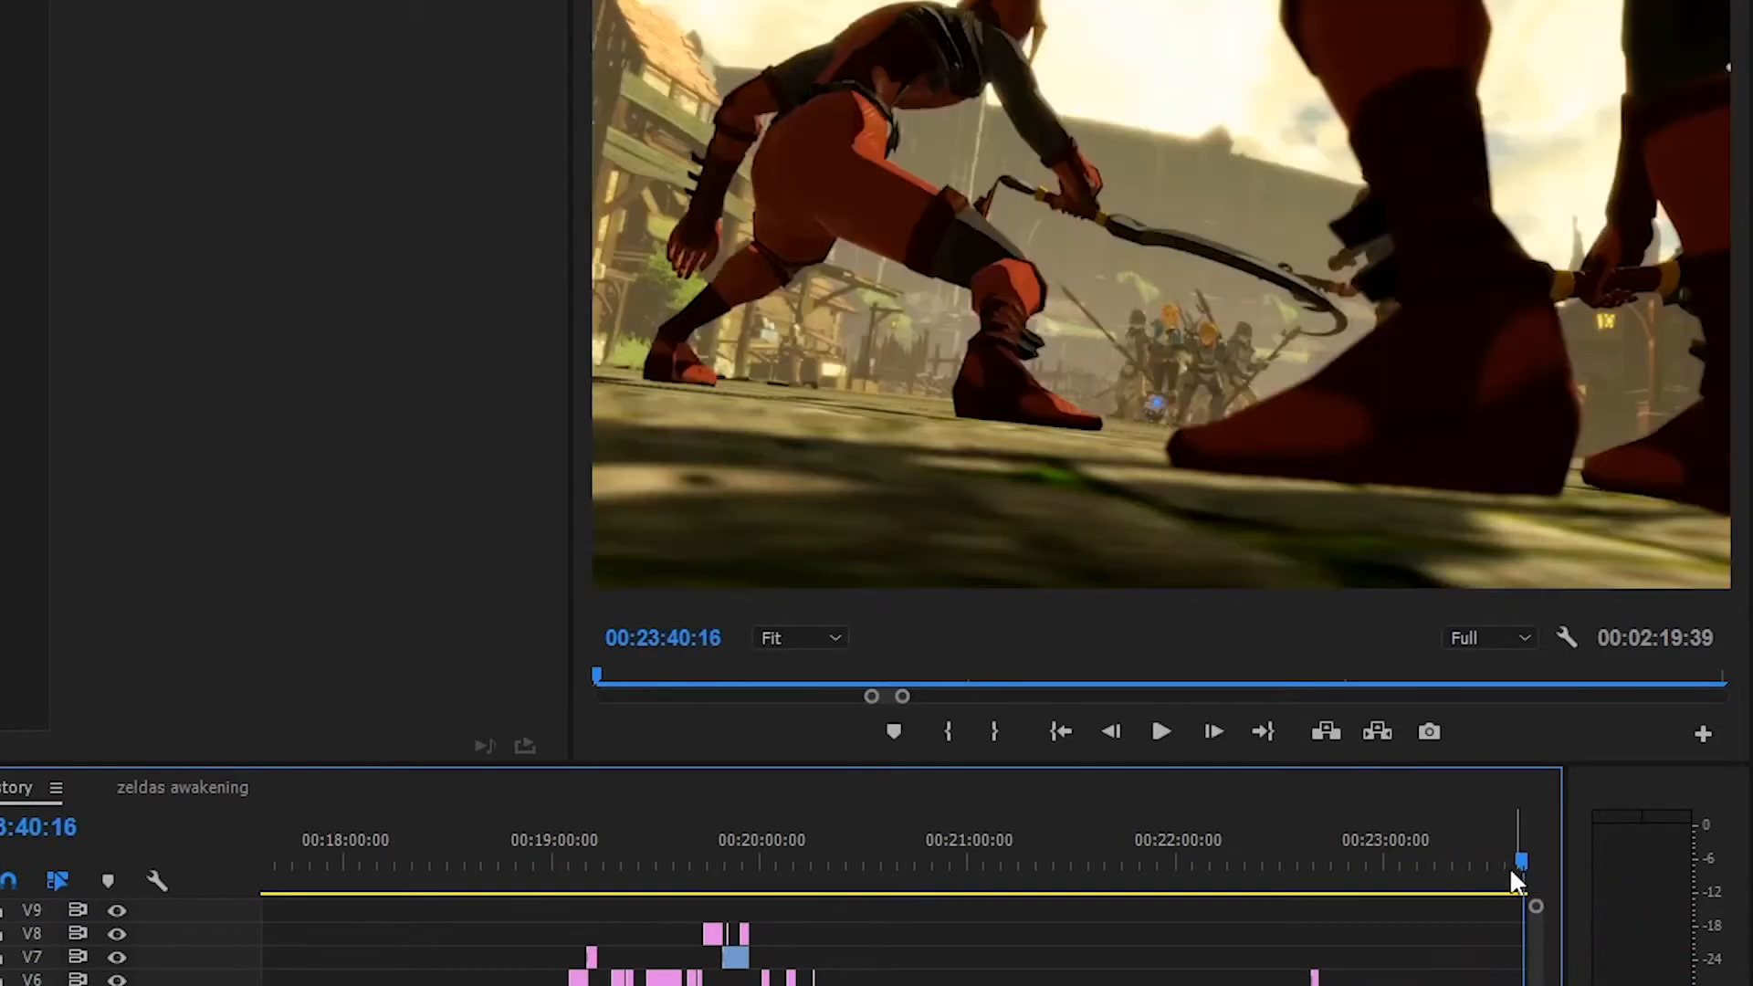
{"action": "key", "text": "minus"}
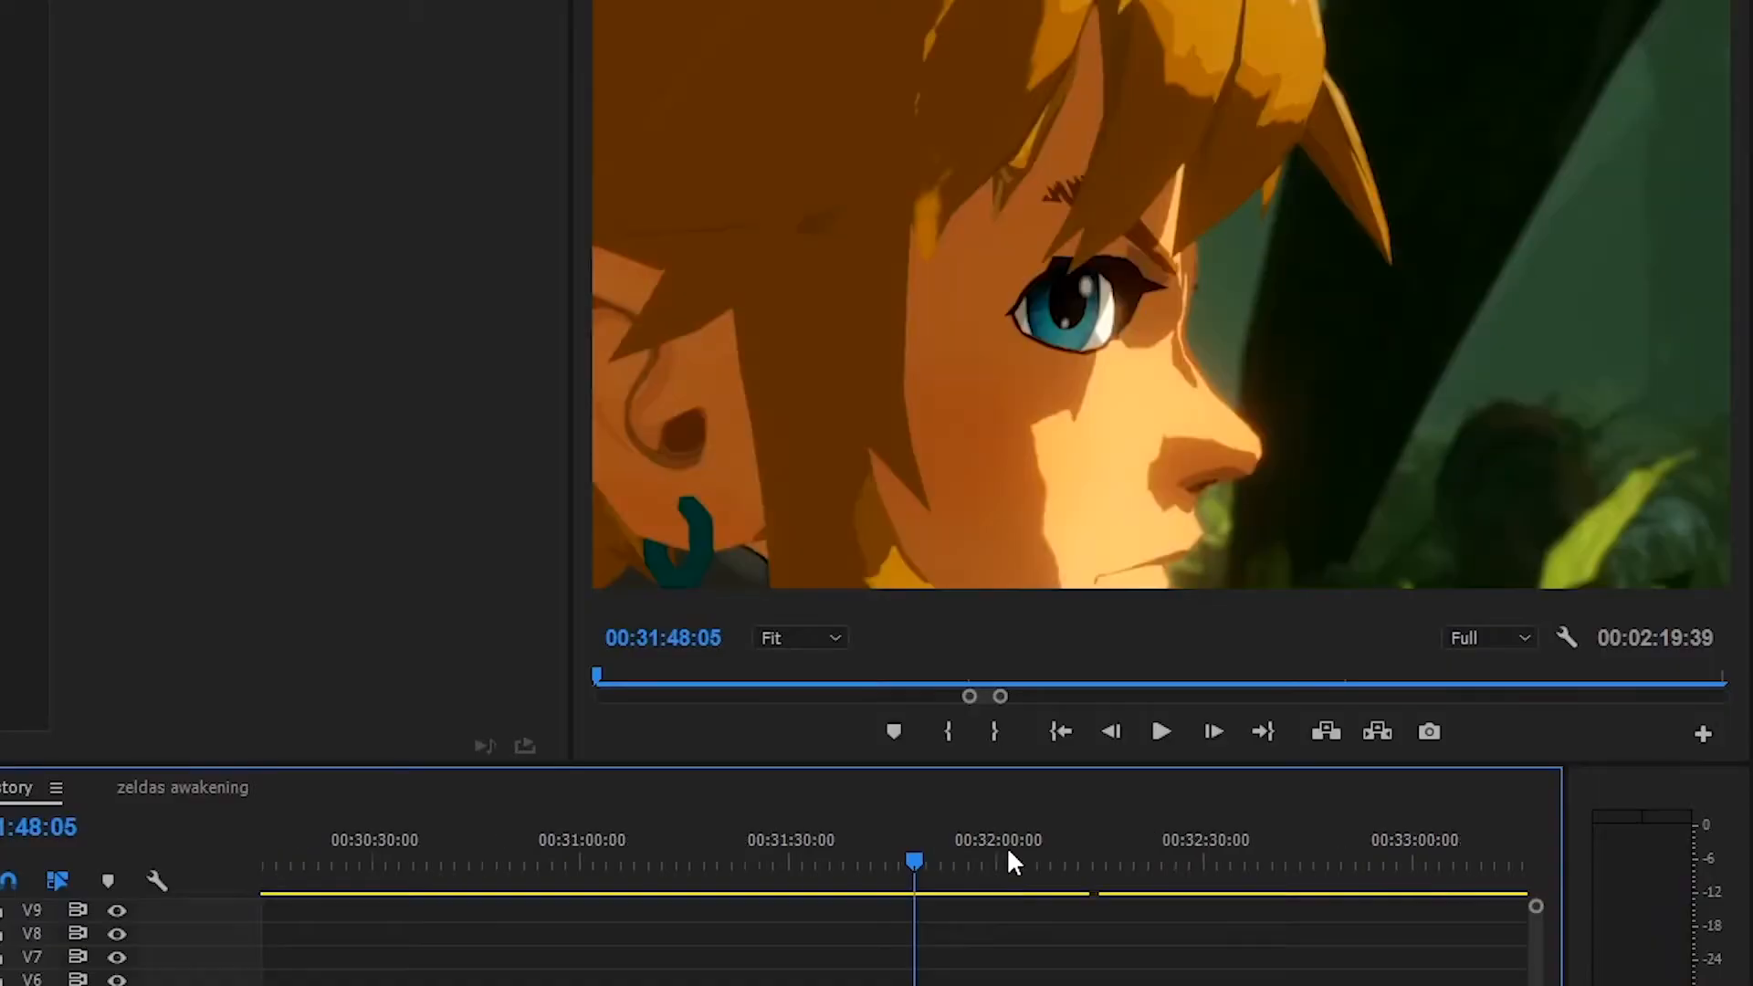
{"action": "key", "text": "="}
{"action": "left_click_drag", "start_coordinate": [995, 849], "coordinate": [1238, 867]}
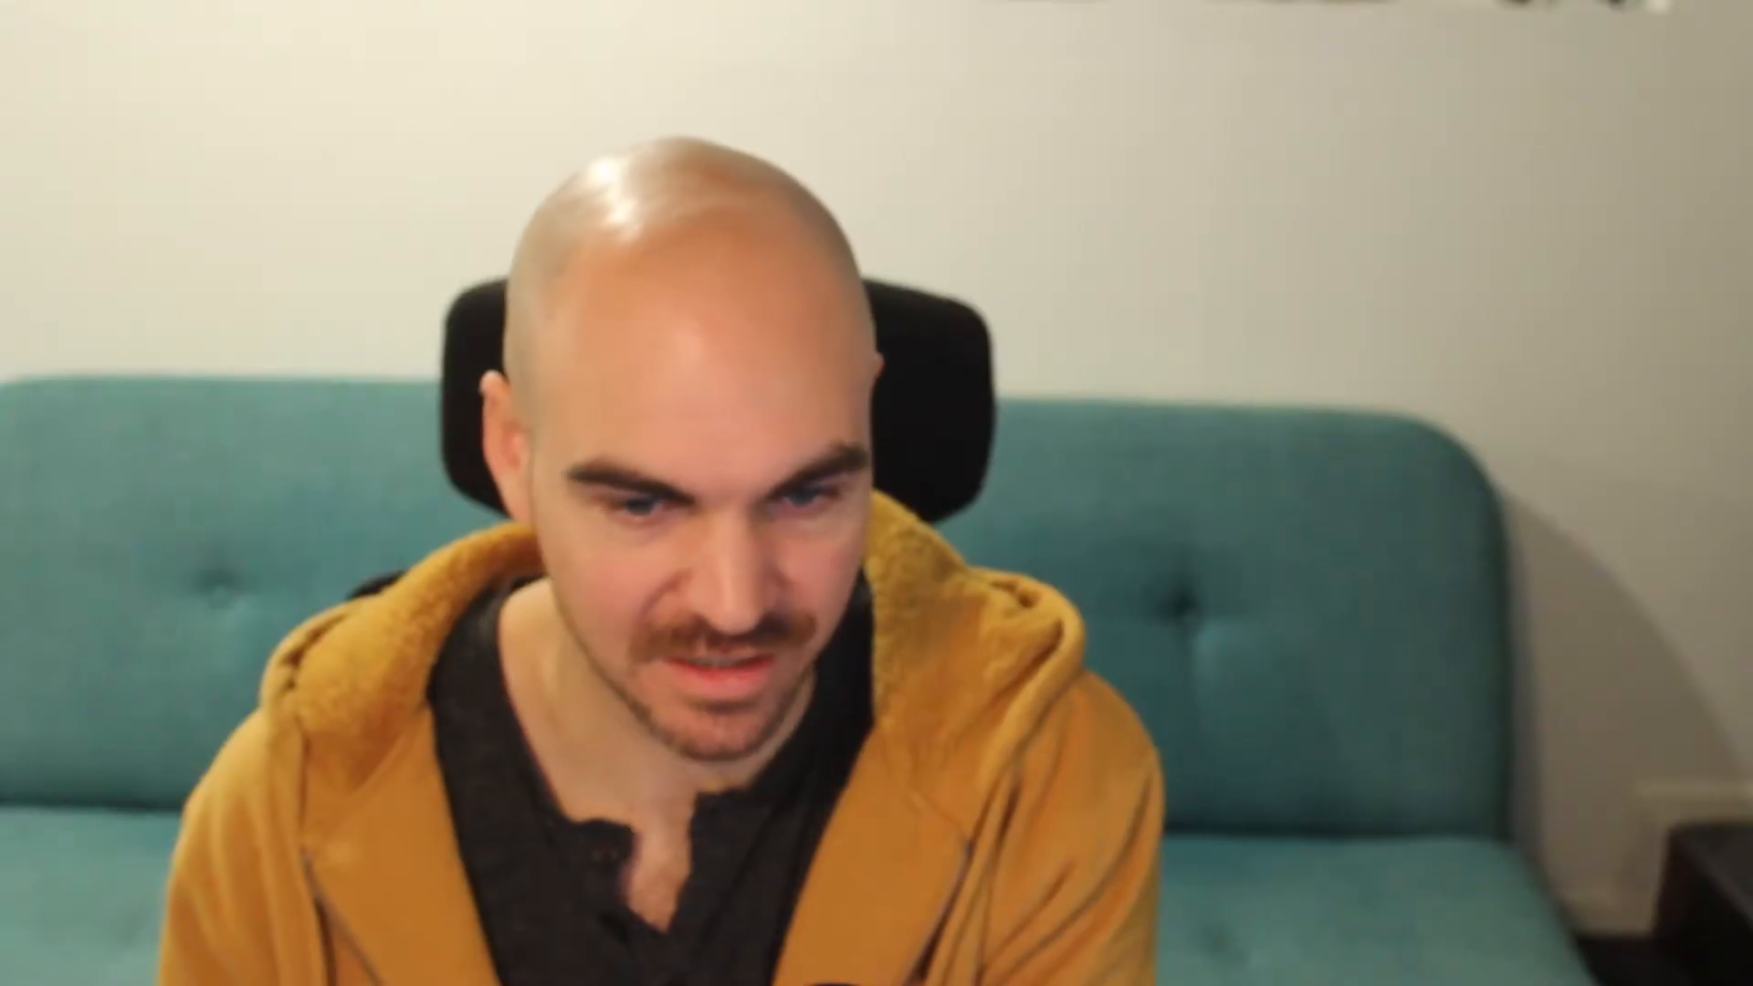
{"action": "left_click_drag", "start_coordinate": [1238, 866], "coordinate": [1232, 906]}
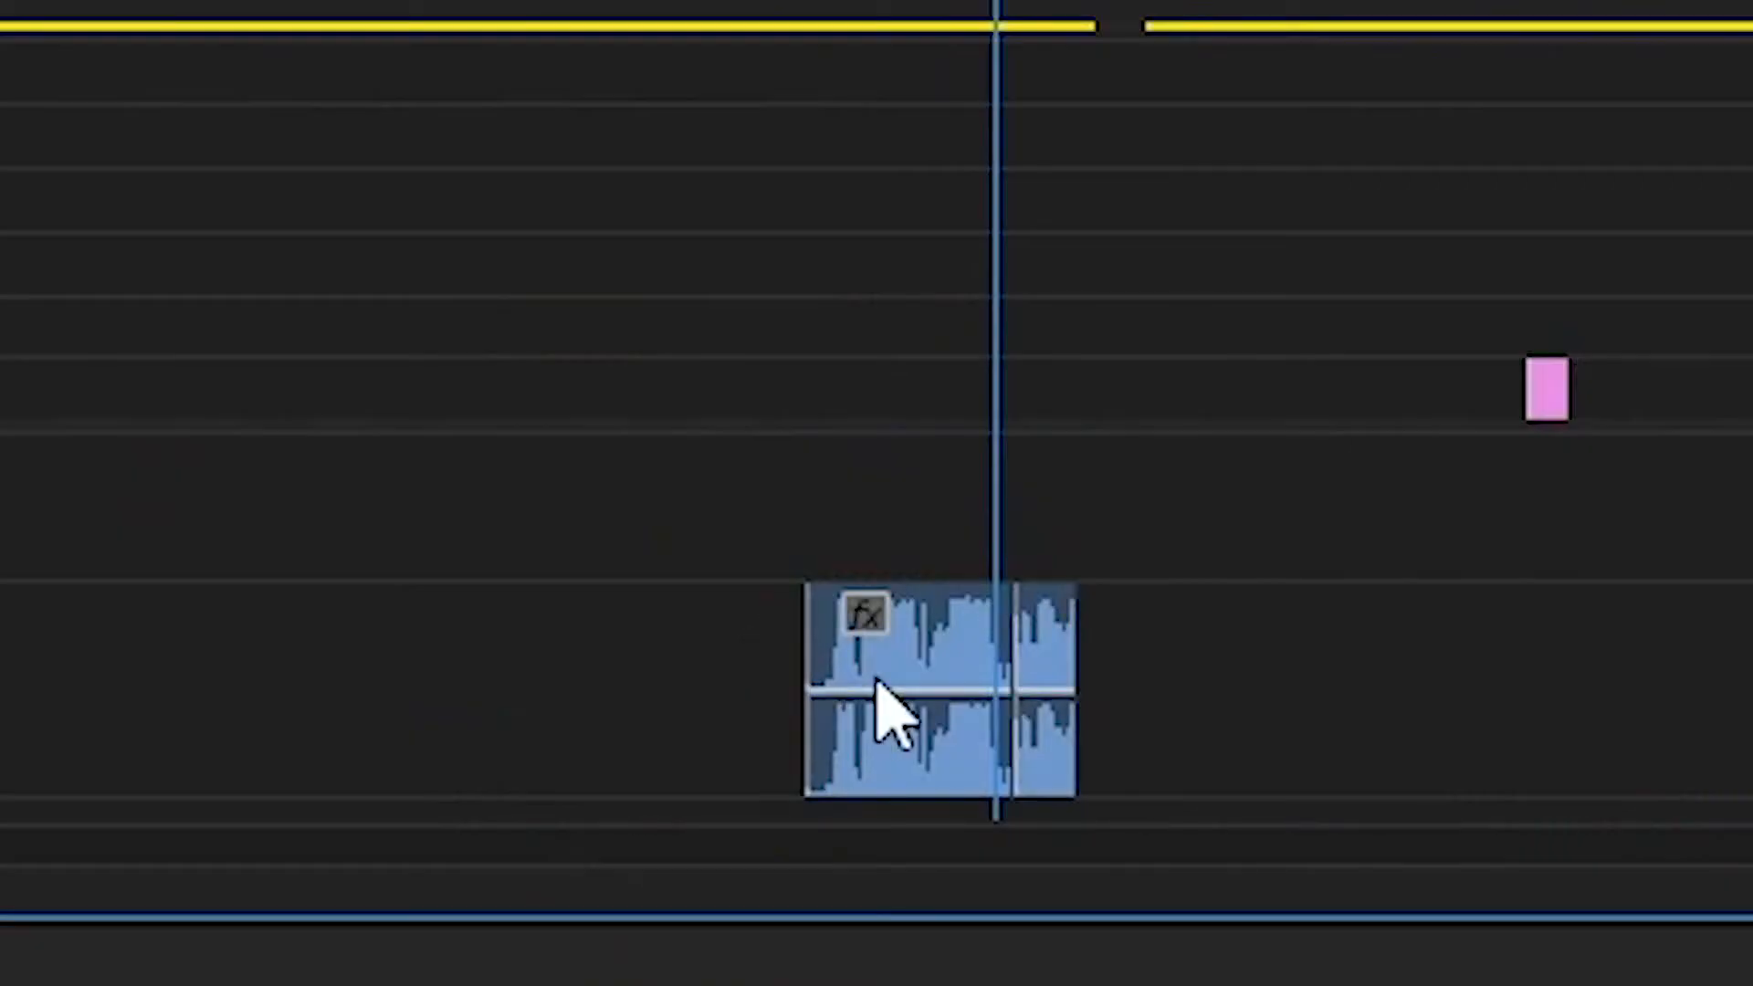
{"action": "left_click", "coordinate": [1049, 685]}
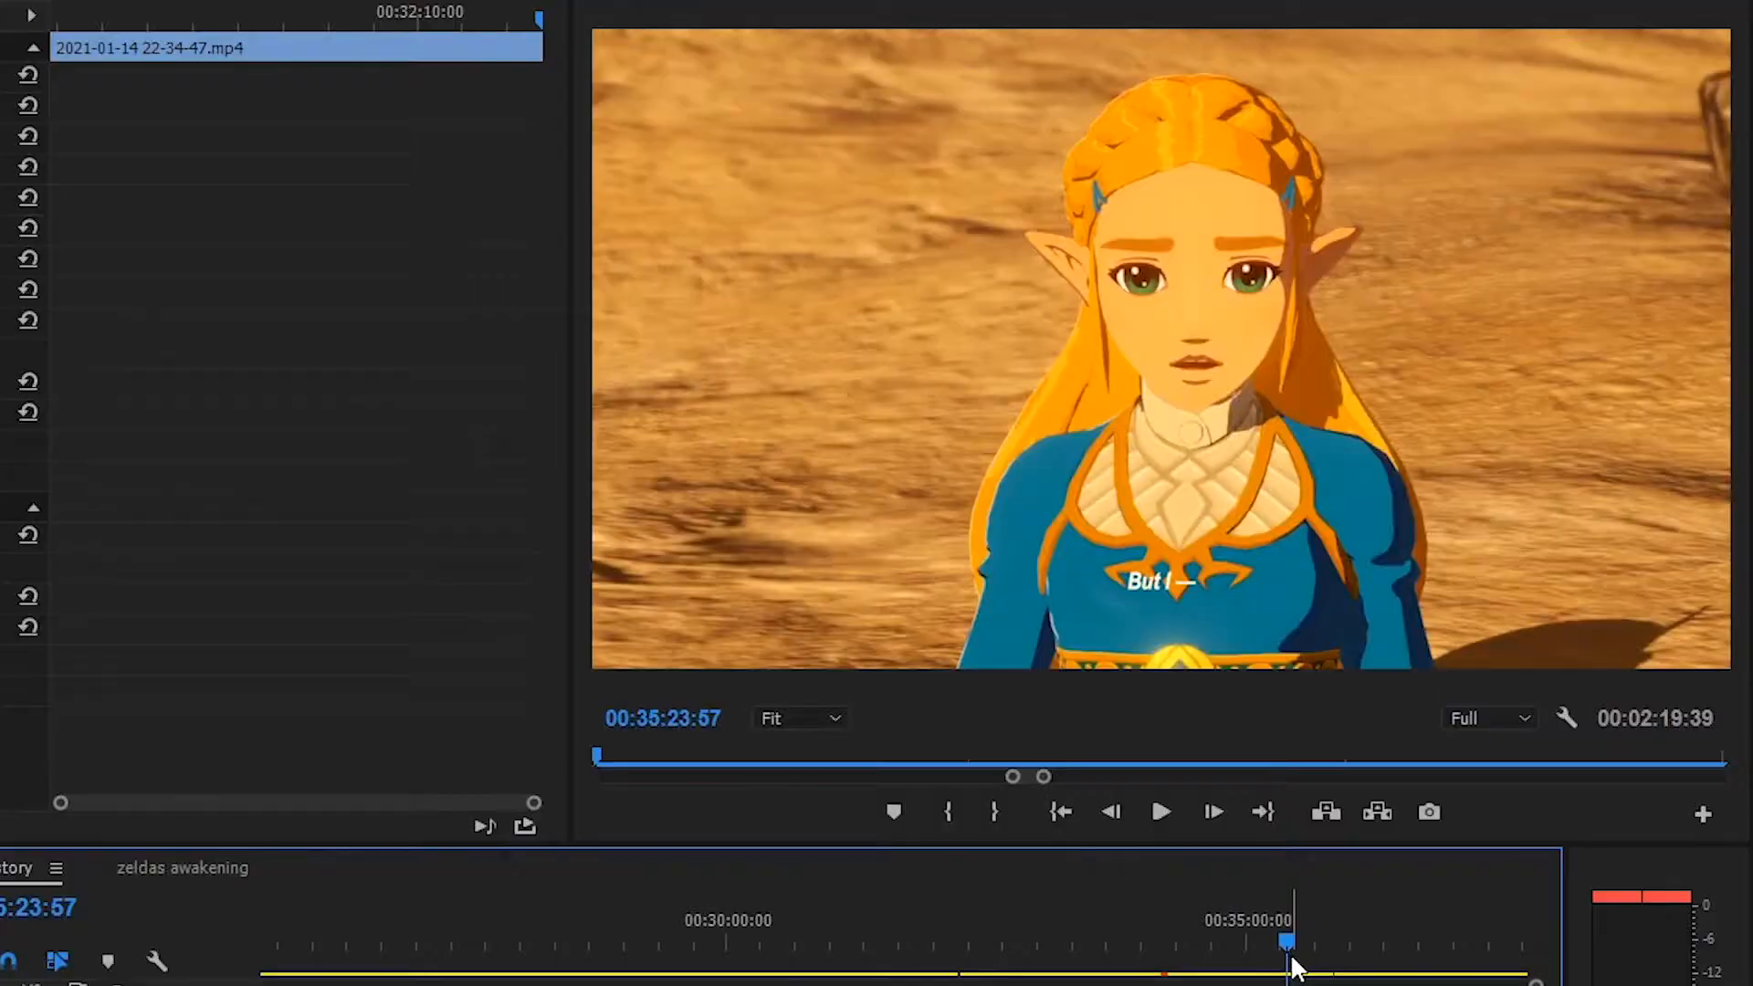
{"action": "left_click_drag", "start_coordinate": [1286, 959], "coordinate": [1281, 959]}
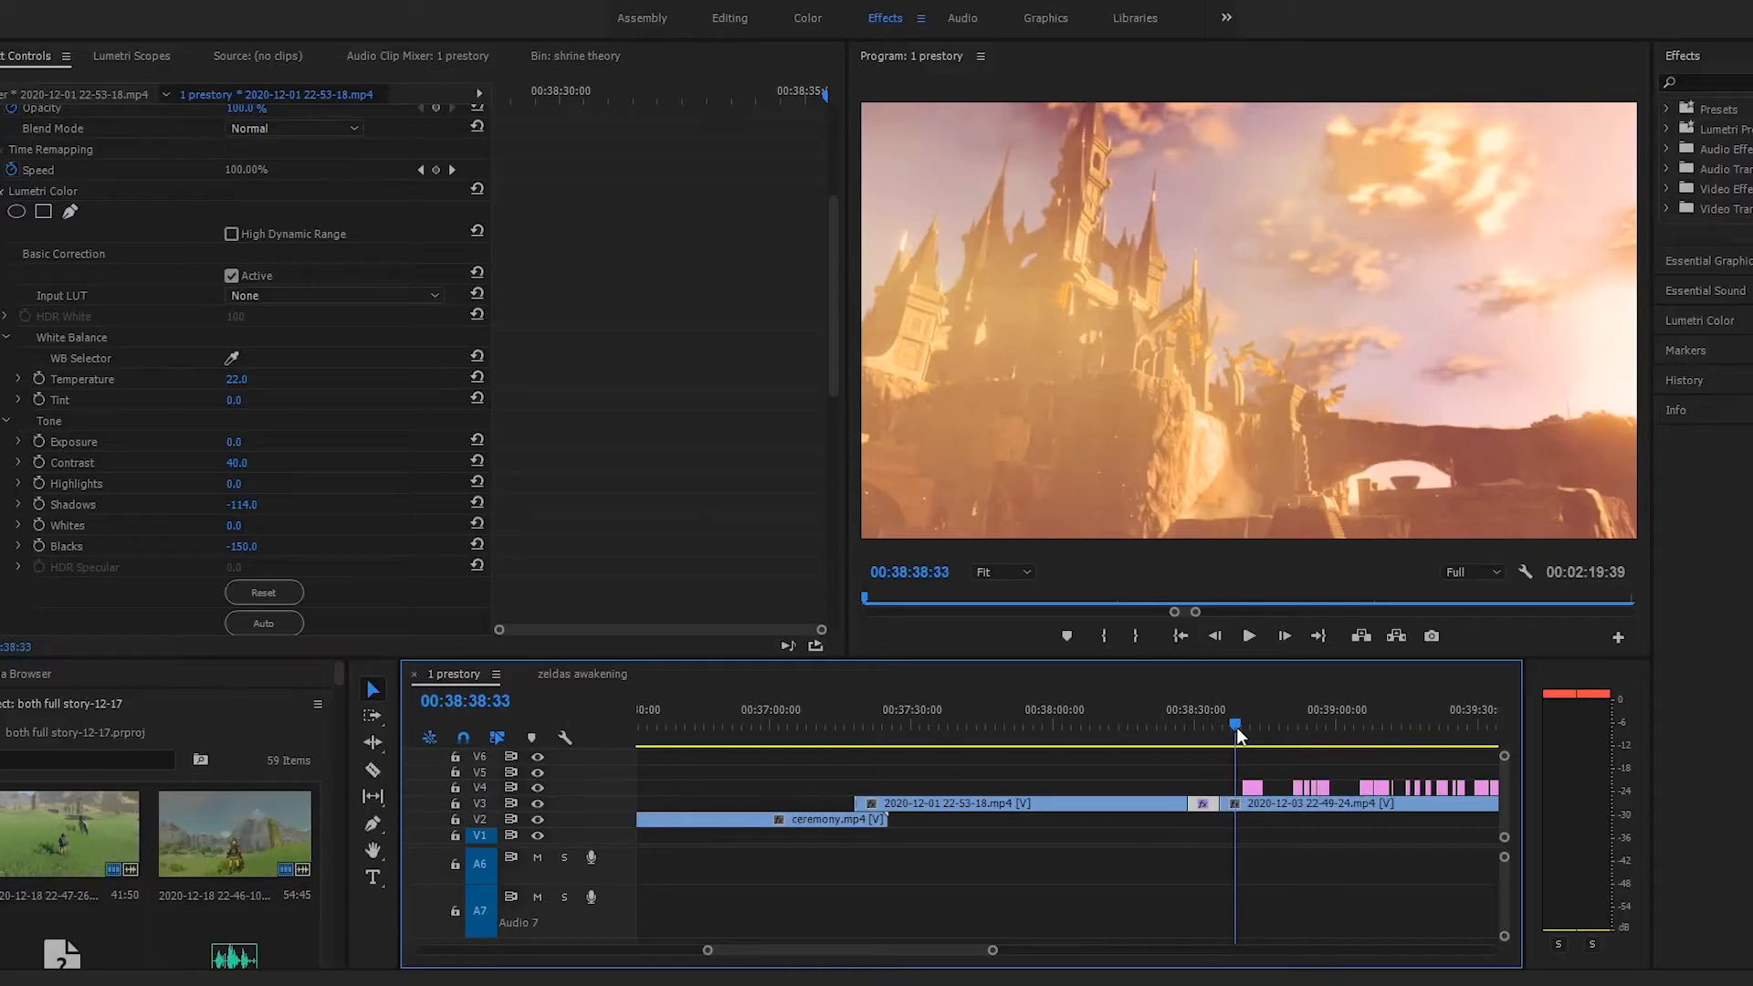
Compare the castle shot around 00:38:32 with the Zelda shot at 00:38:38:33, viewing the castle with and without its Lumetri Color grade
{"action": "left_click", "coordinate": [1236, 727]}
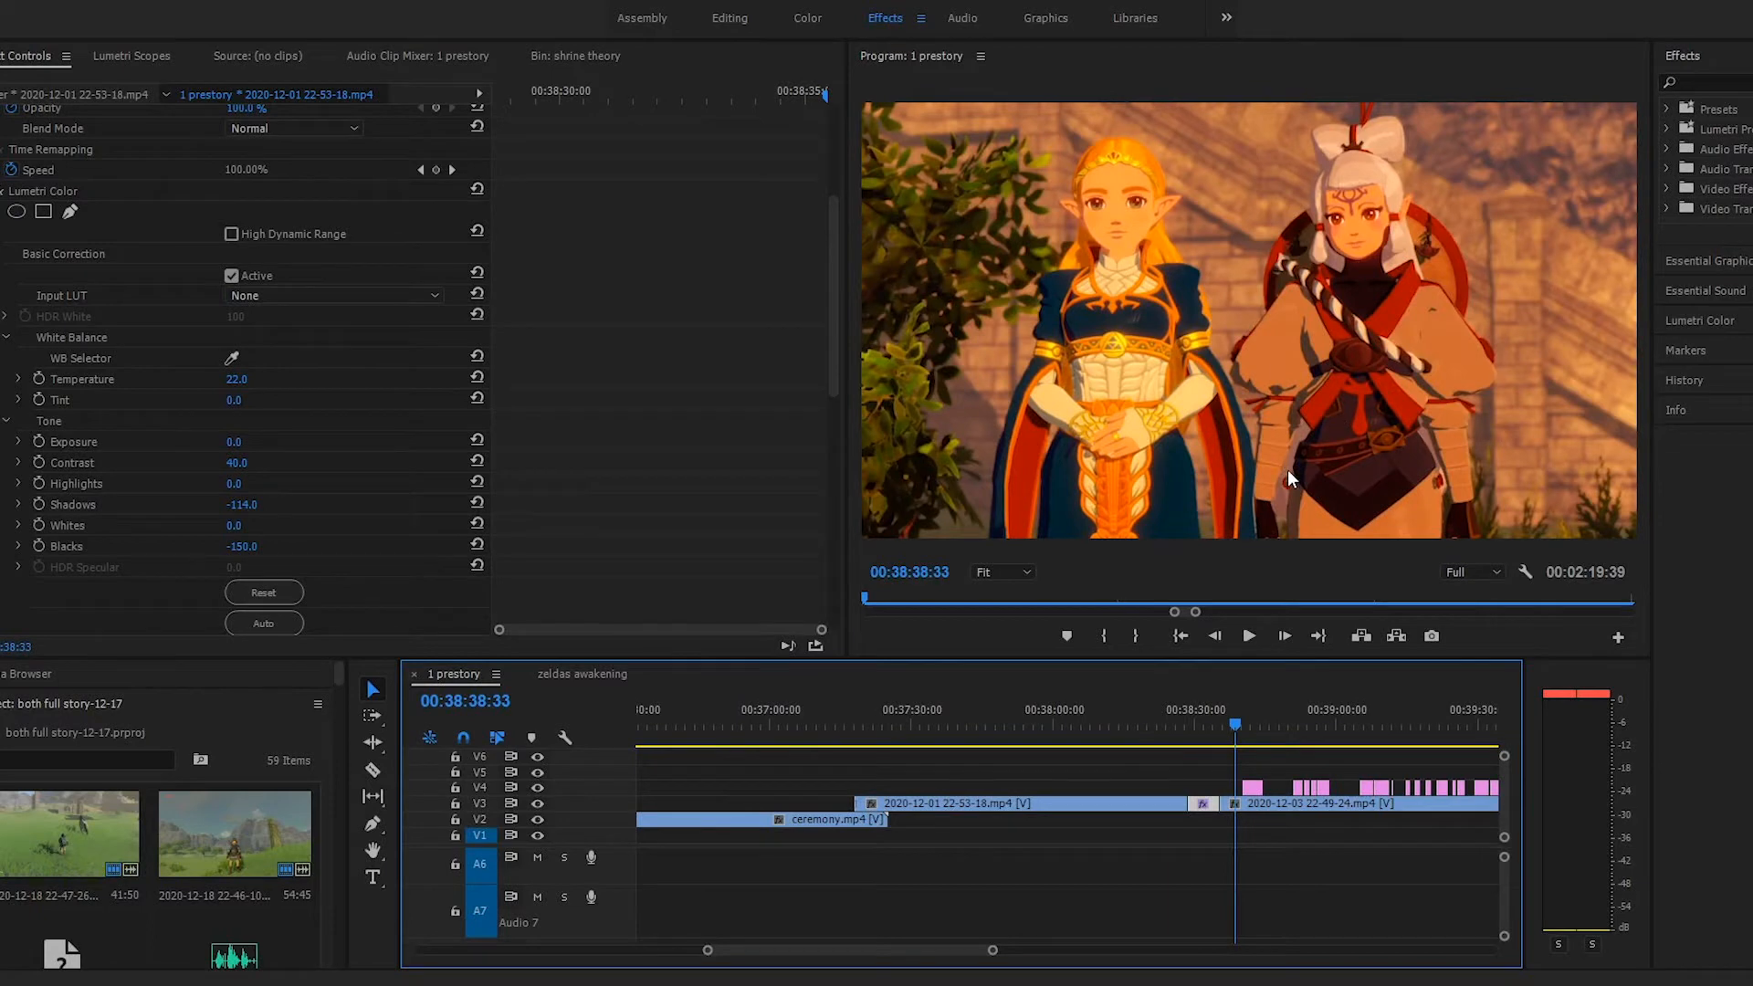
{"action": "left_click", "coordinate": [1207, 725]}
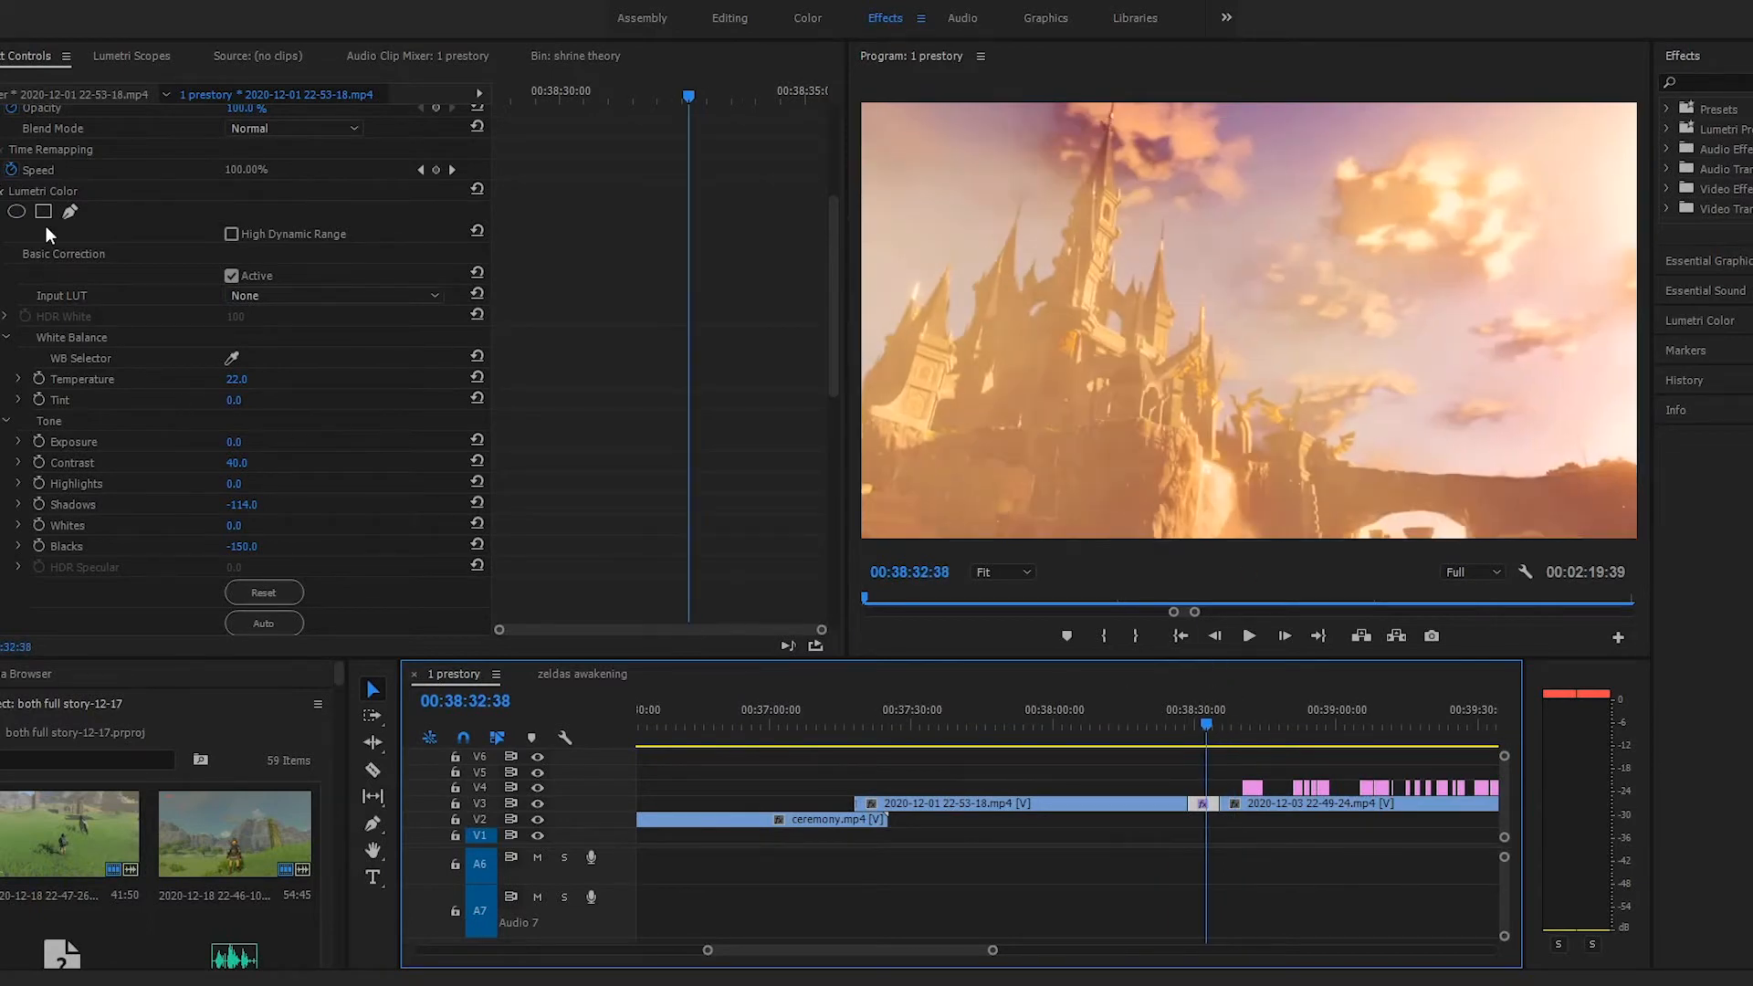
{"action": "left_click", "coordinate": [6, 191]}
{"action": "left_click", "coordinate": [1236, 721]}
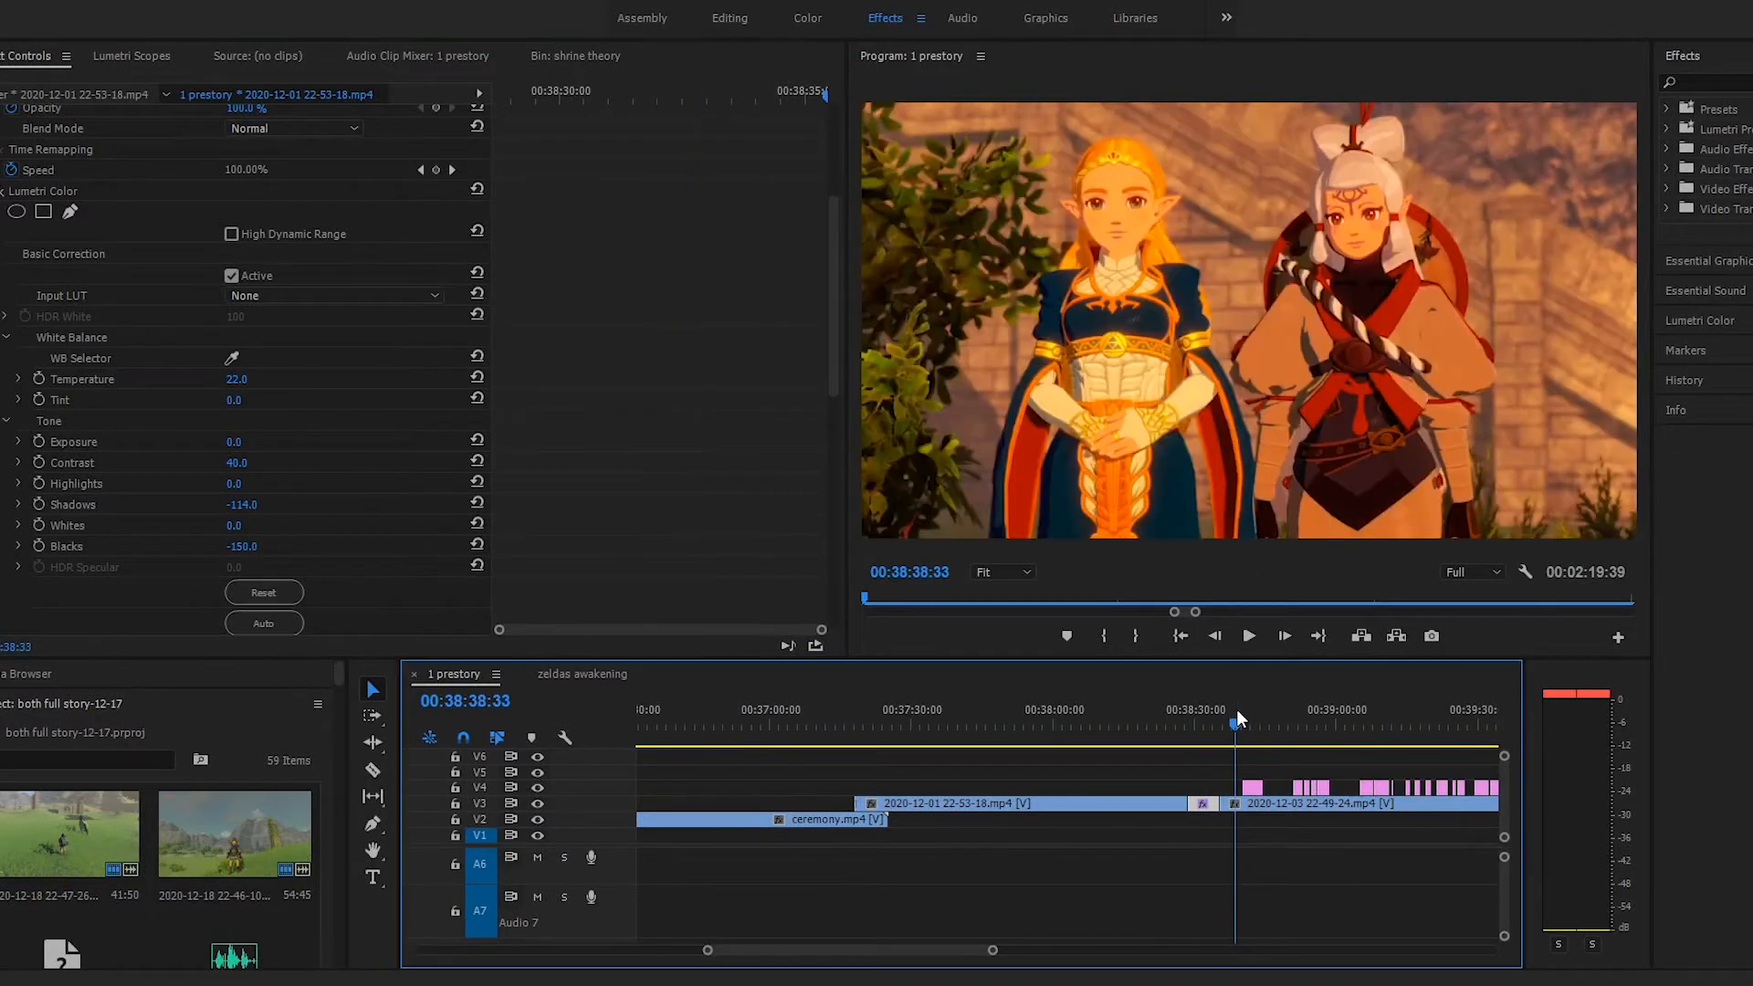
{"action": "left_click", "coordinate": [1205, 725]}
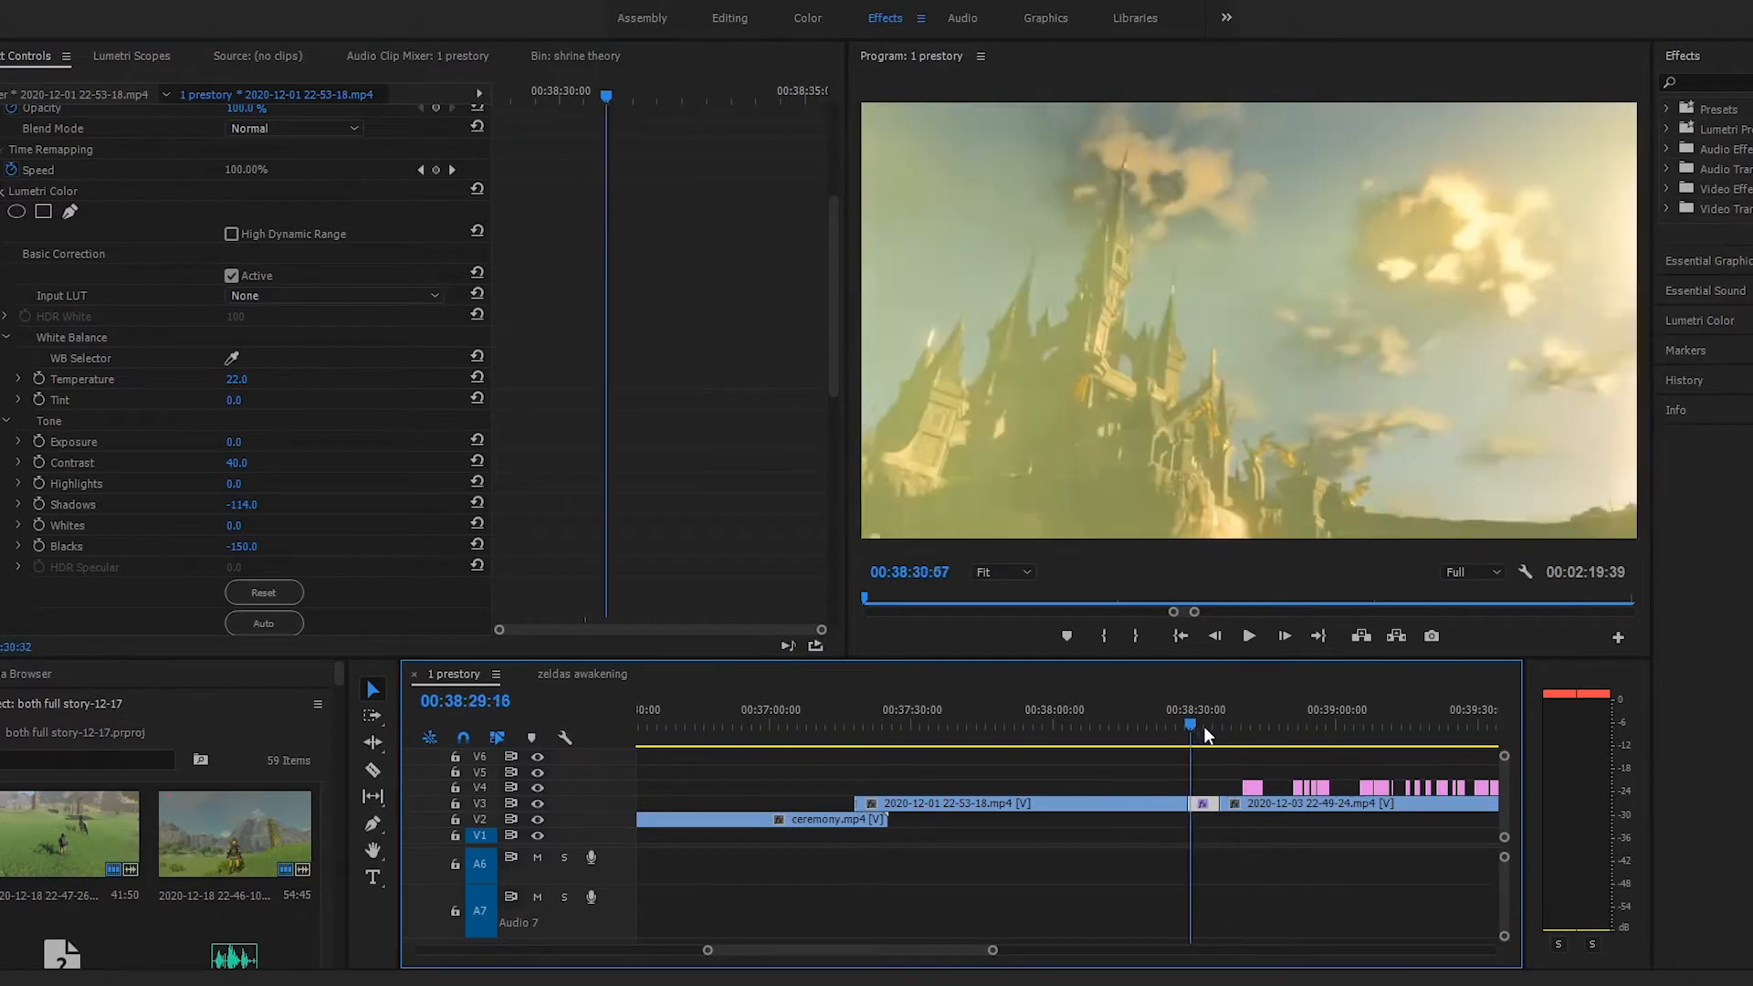
{"action": "left_click", "coordinate": [7, 192]}
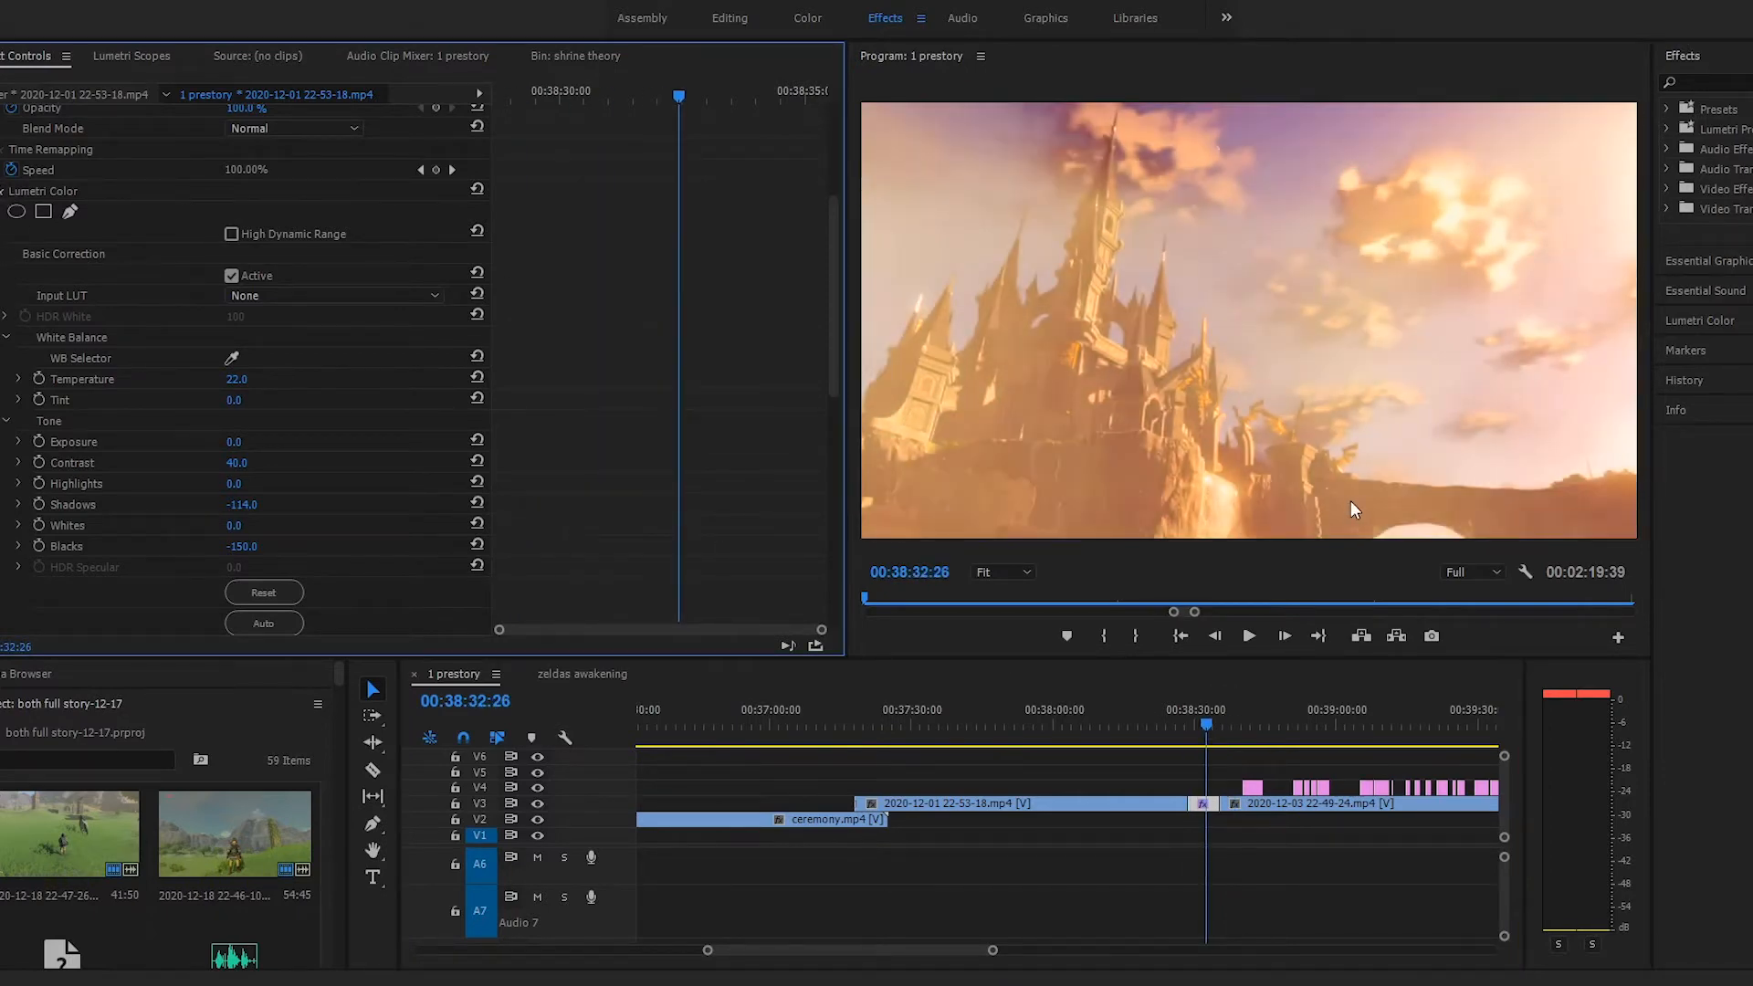
Scan the sequence from the castle shot at 00:38:32:26 to the desert scene with Zelda and Link at 00:50:20:45
{"action": "left_click_drag", "start_coordinate": [1269, 720], "coordinate": [1339, 752]}
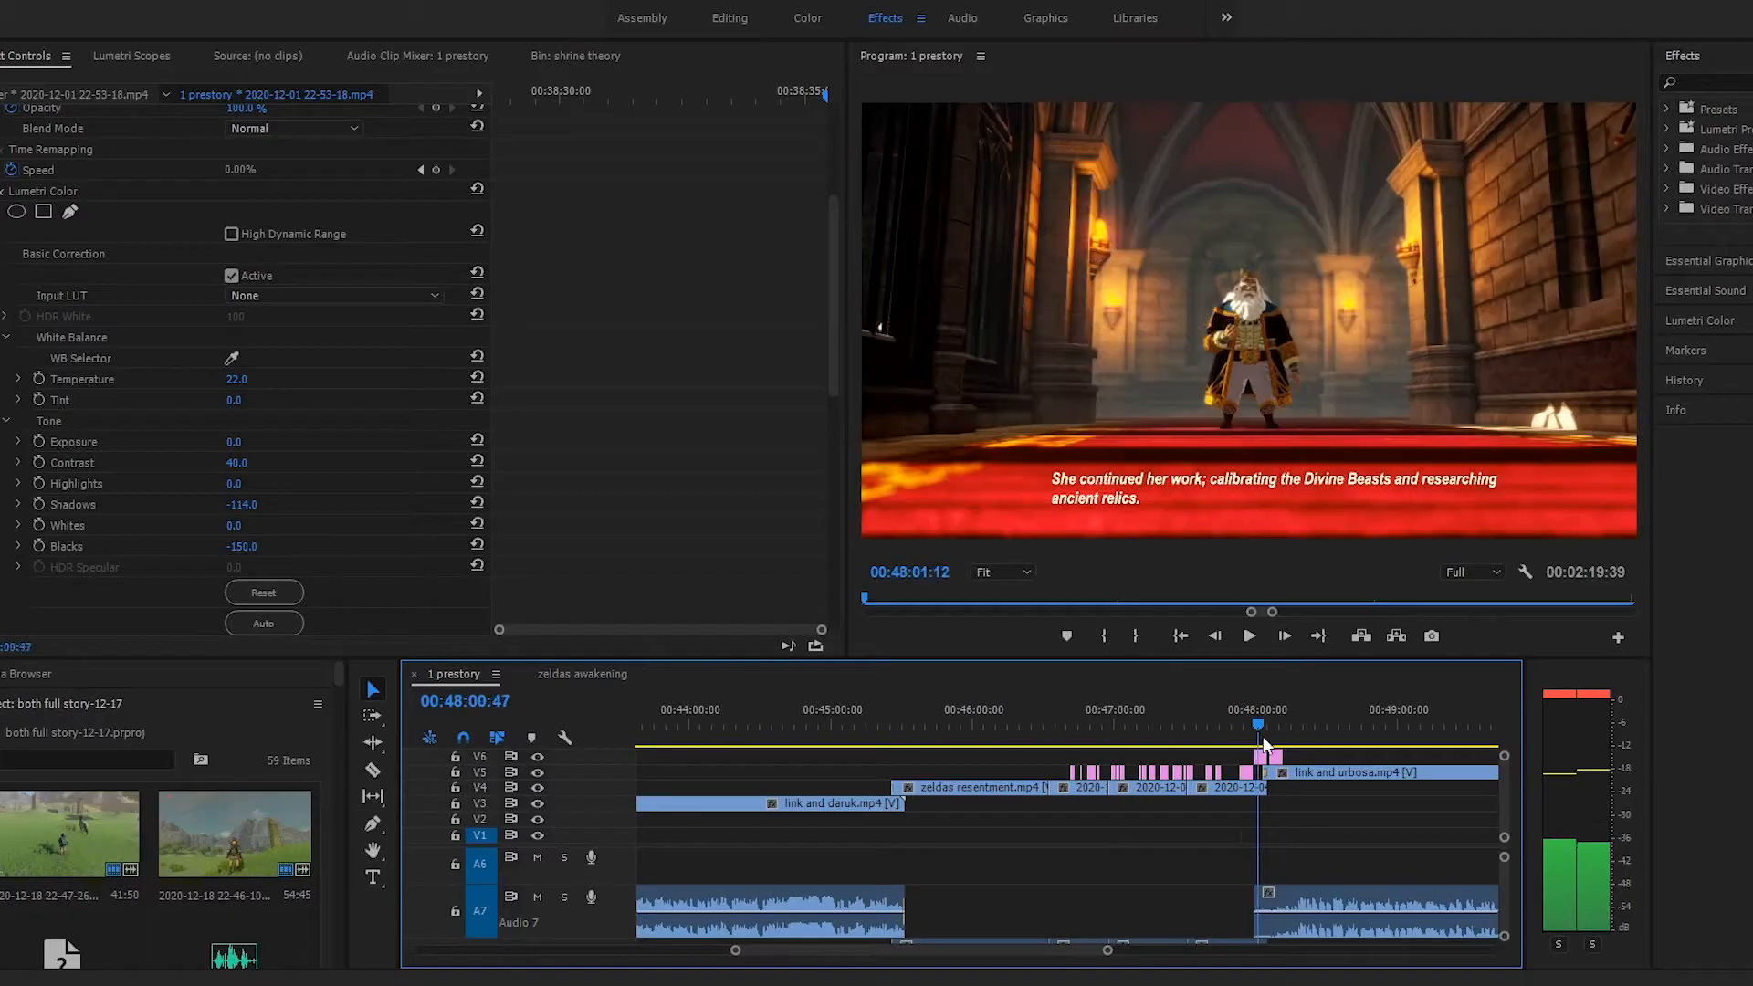
{"action": "left_click_drag", "start_coordinate": [1263, 736], "coordinate": [1419, 738]}
{"action": "key", "text": "minus"}
{"action": "left_click_drag", "start_coordinate": [1302, 736], "coordinate": [1346, 742]}
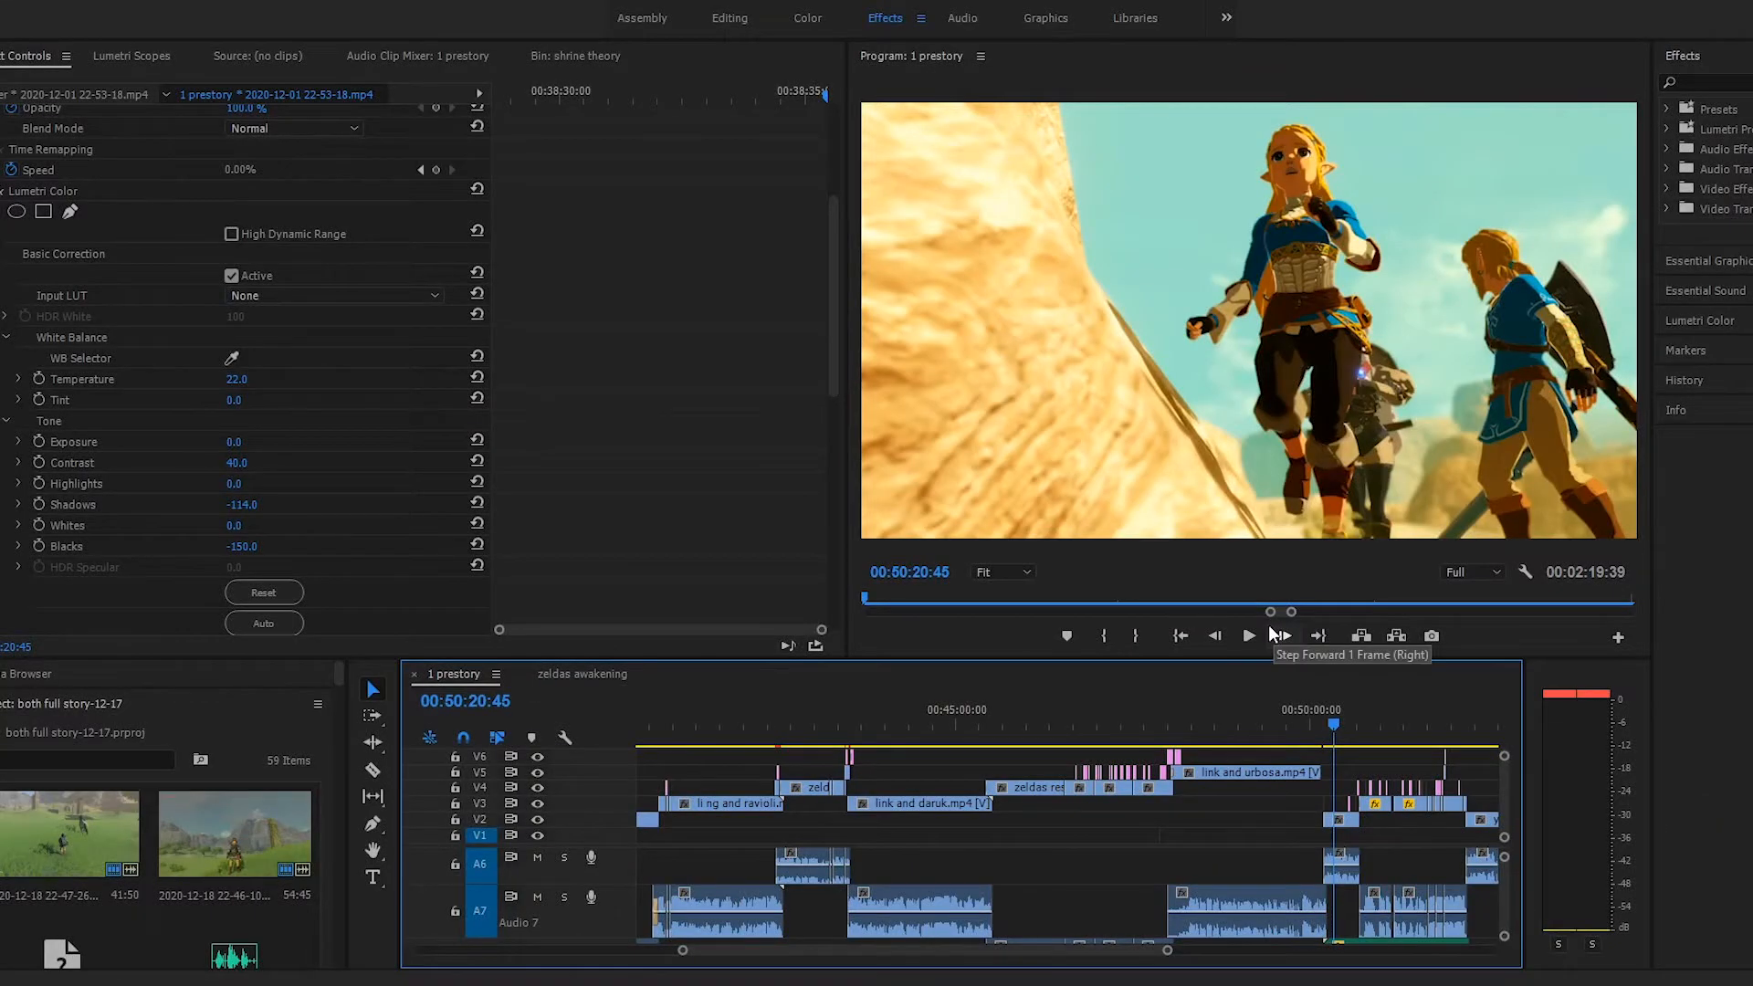
Inspect the clips around the 00:50:20:45 desert scene at closer range and scrub onward through them
{"action": "key", "text": "="}
{"action": "key", "text": "="}
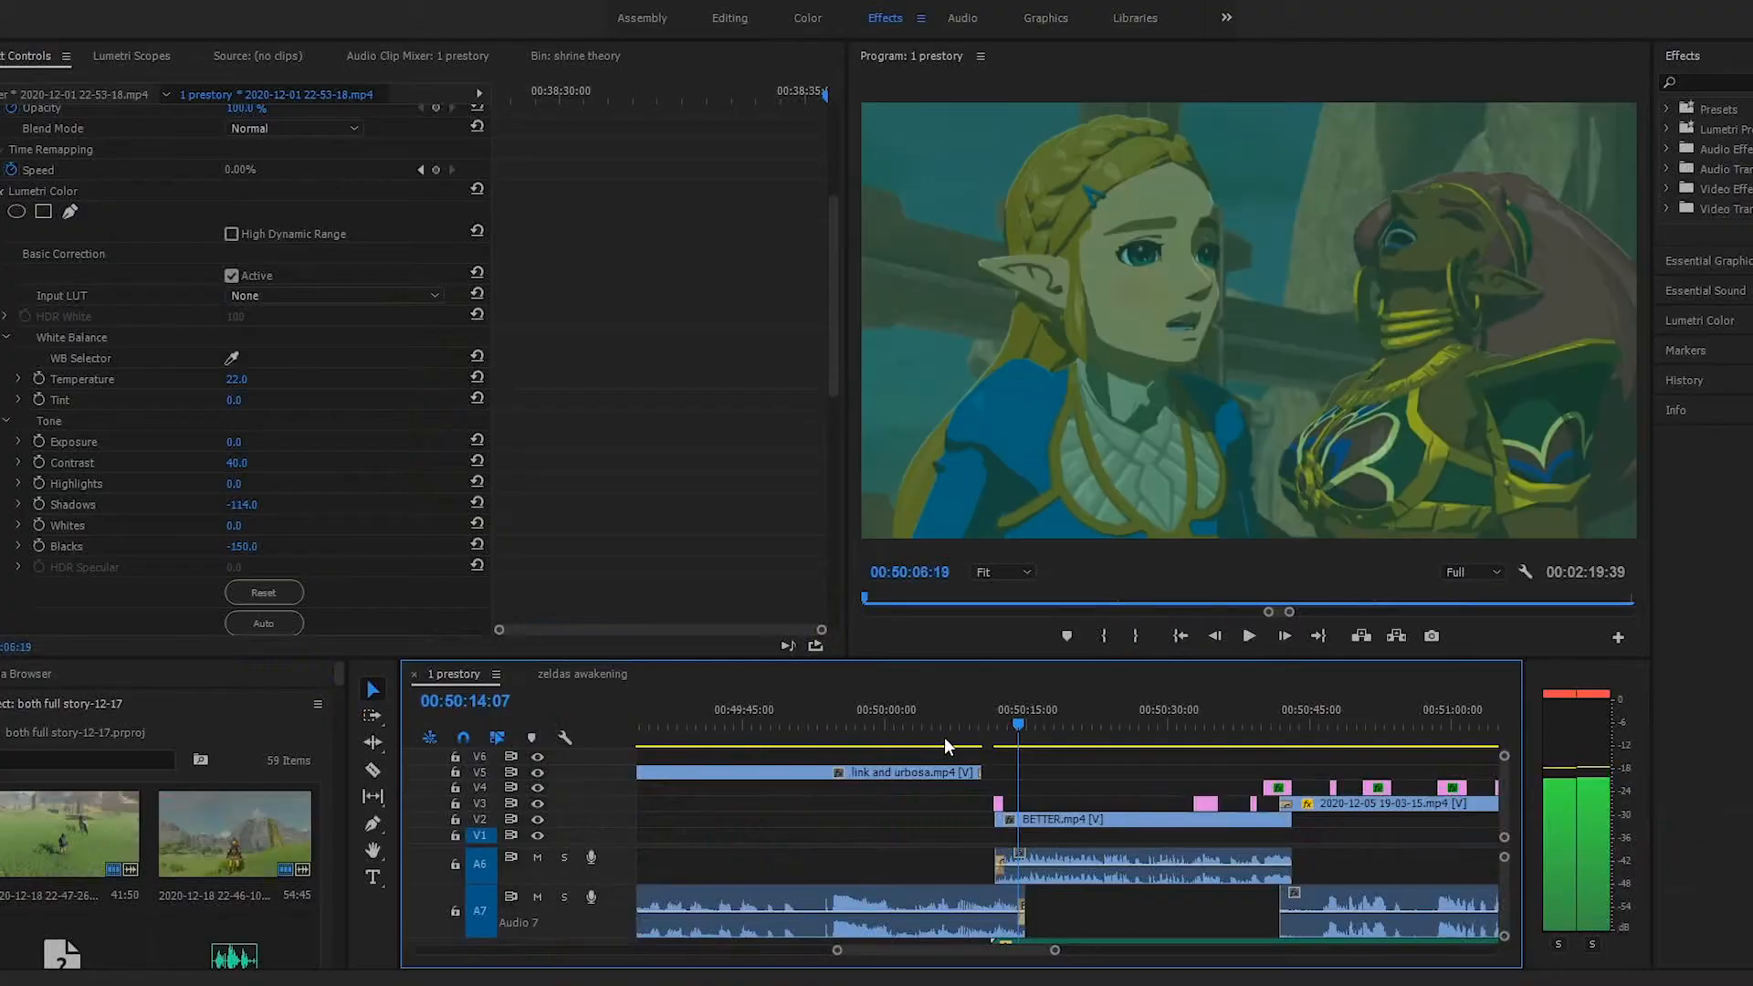
{"action": "left_click_drag", "start_coordinate": [954, 741], "coordinate": [1076, 759]}
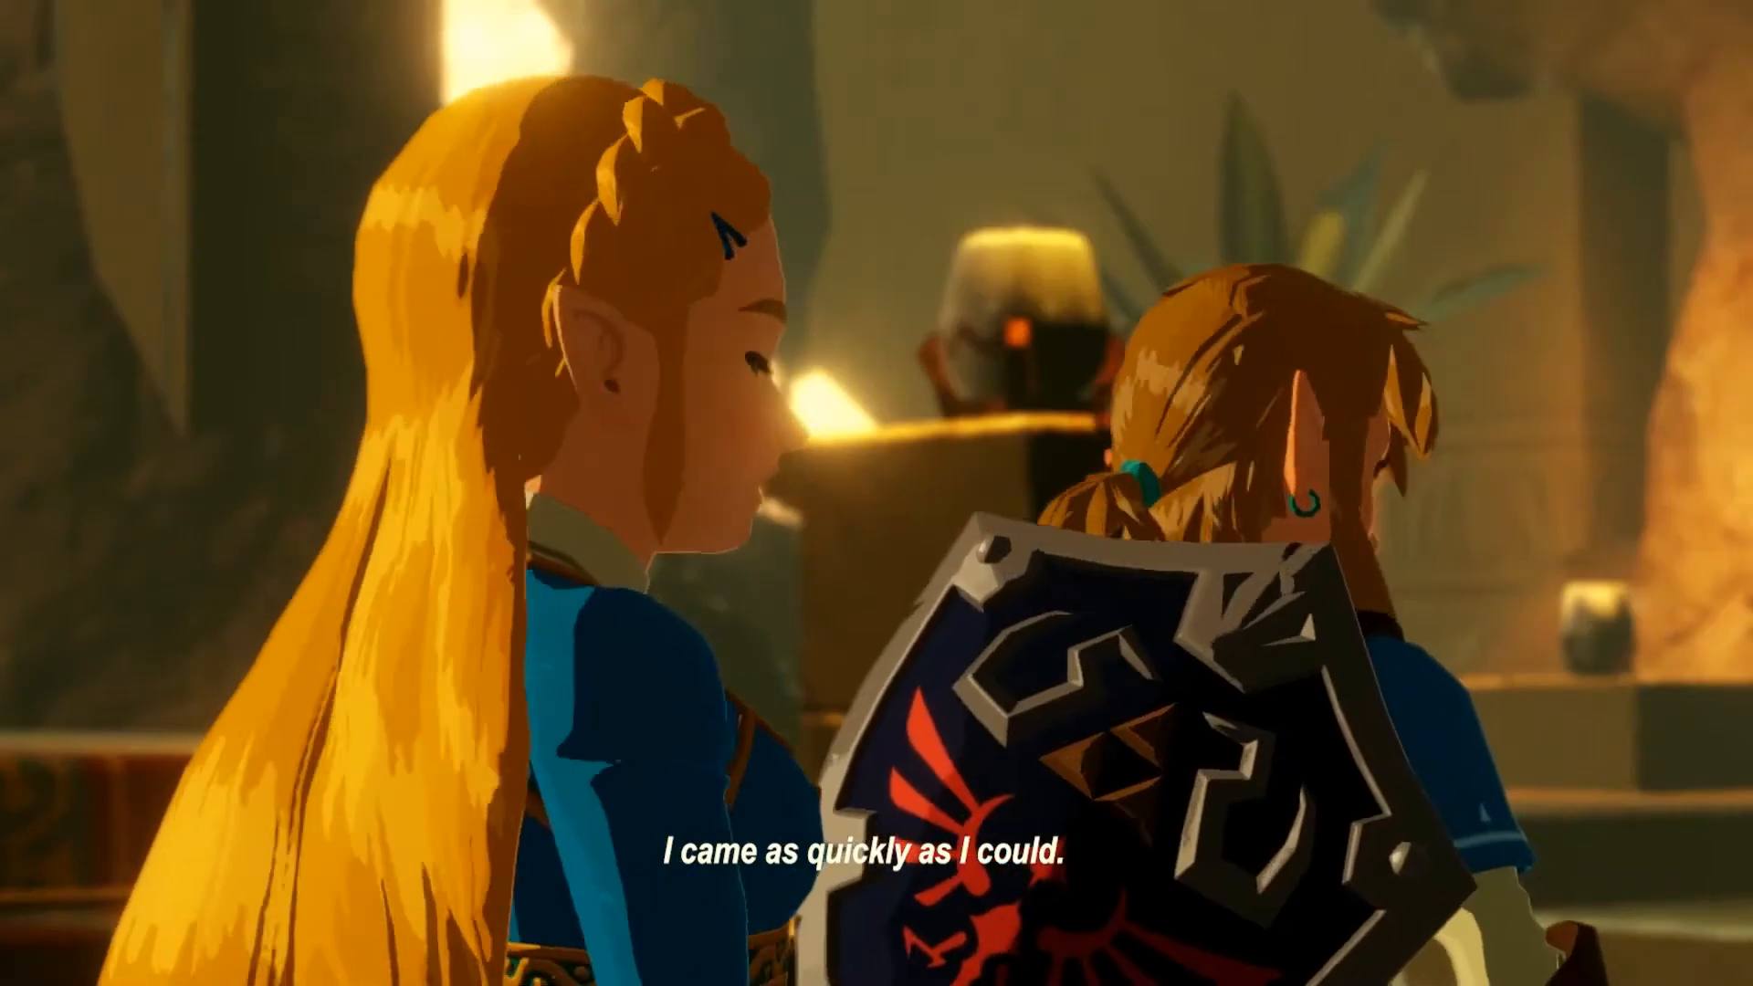